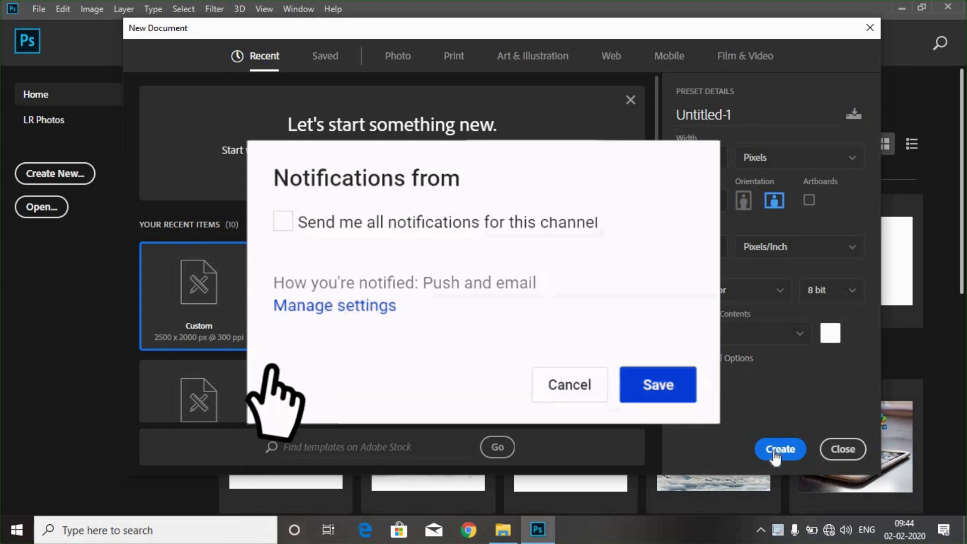
# Create a 2500 x 2000 px document at 300 ppi and open image 1 from the CHAPTER 6 folder on the Desktop.
pyautogui.click(781, 449)
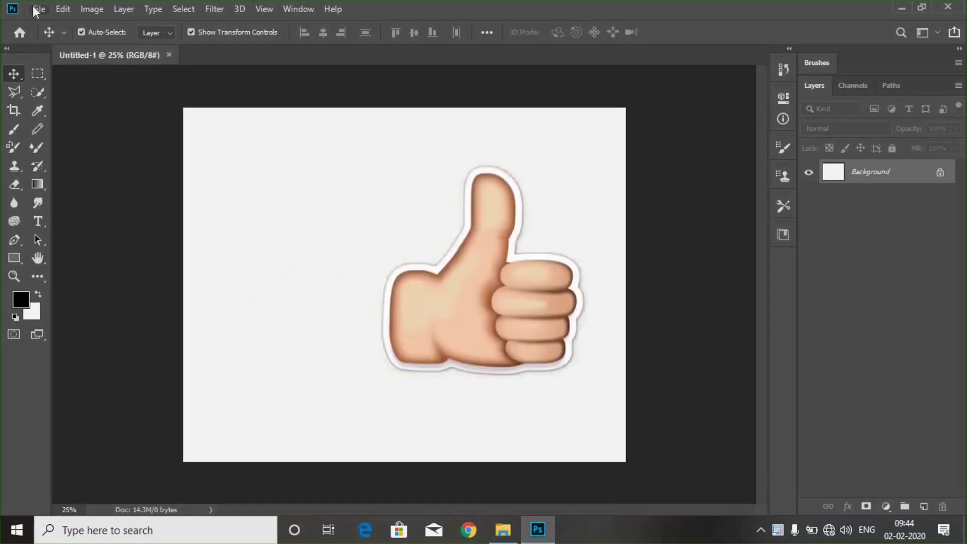
pyautogui.click(34, 11)
pyautogui.click(47, 37)
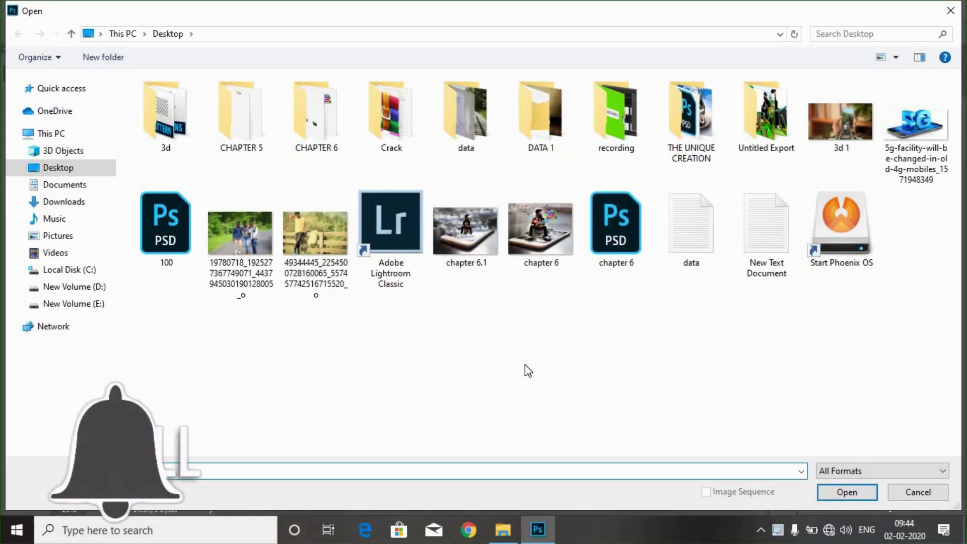
pyautogui.doubleClick(310, 120)
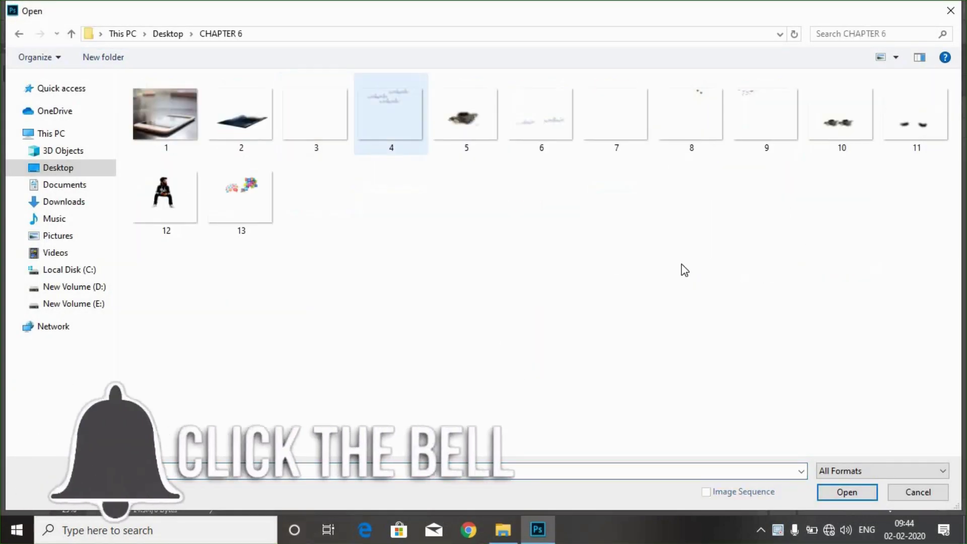
pyautogui.click(165, 115)
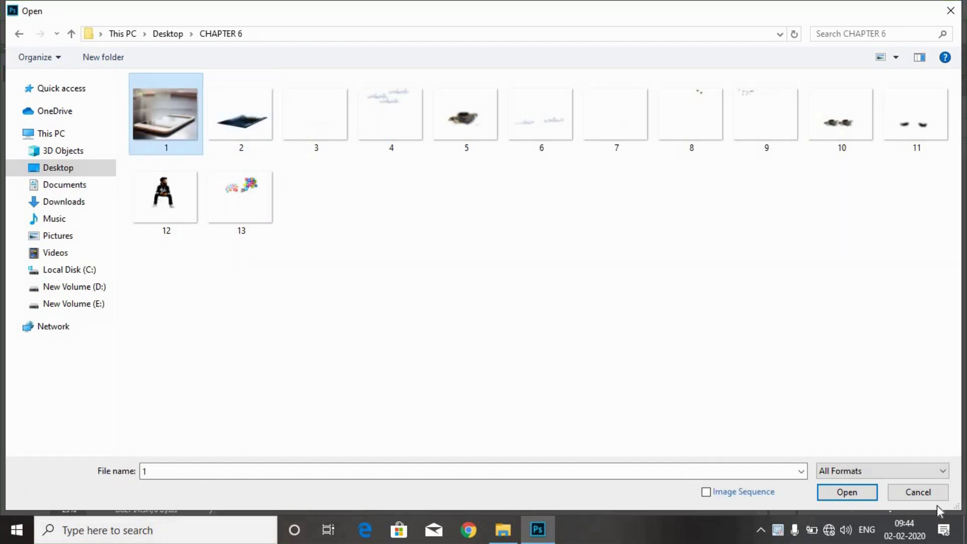
pyautogui.click(872, 499)
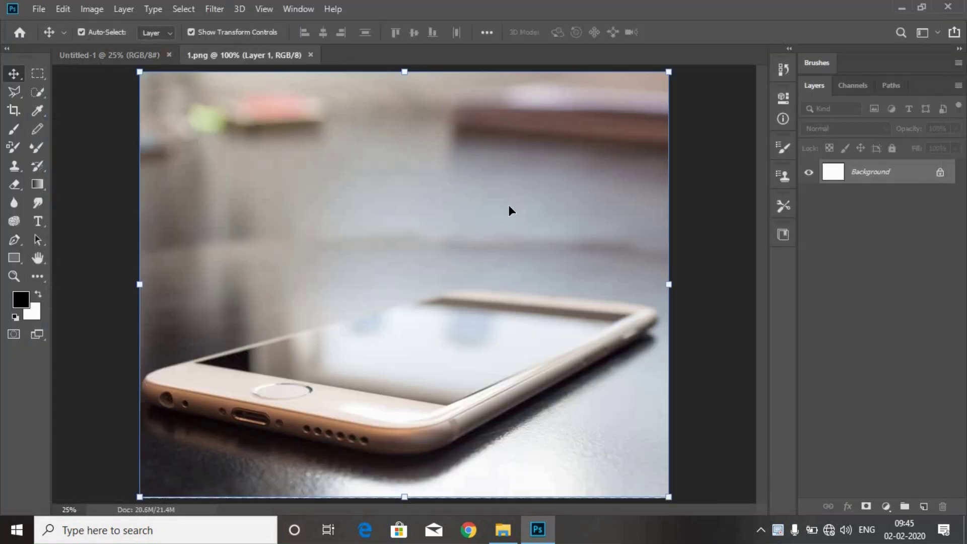
# Copy the phone photo from 1.png into Untitled-1 and scale it to fill the whole canvas.
pyautogui.moveTo(317, 205); pyautogui.dragTo(283, 207)
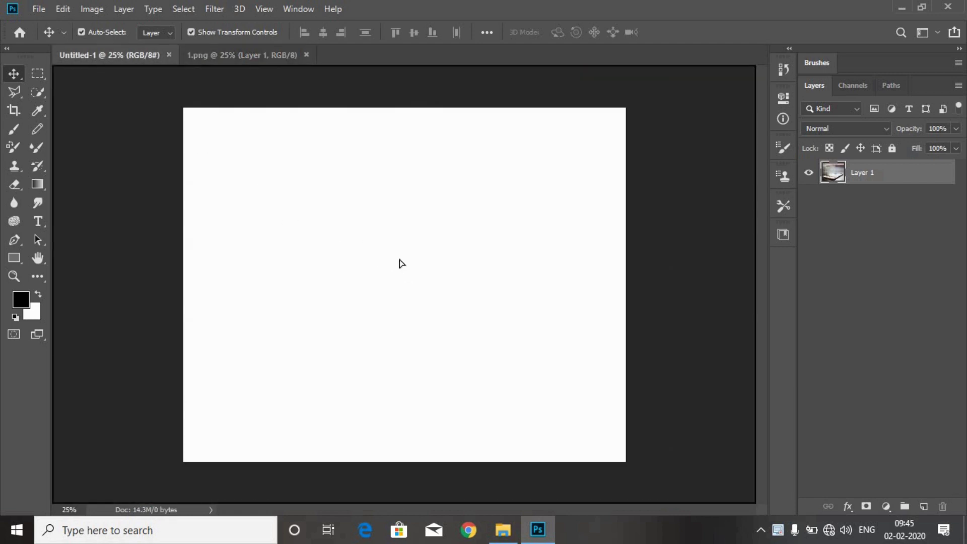
pyautogui.moveTo(399, 260); pyautogui.dragTo(419, 325)
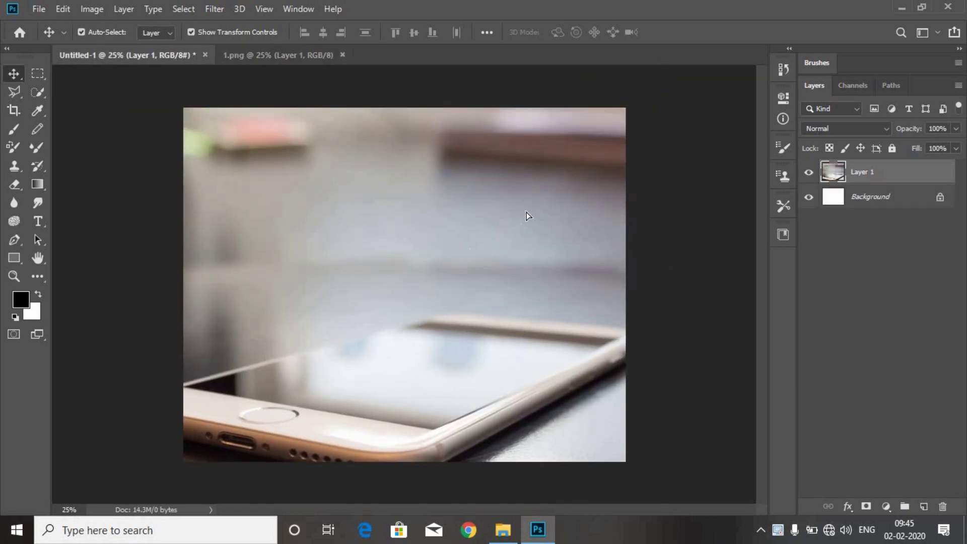
pyautogui.moveTo(655, 95); pyautogui.dragTo(535, 190)
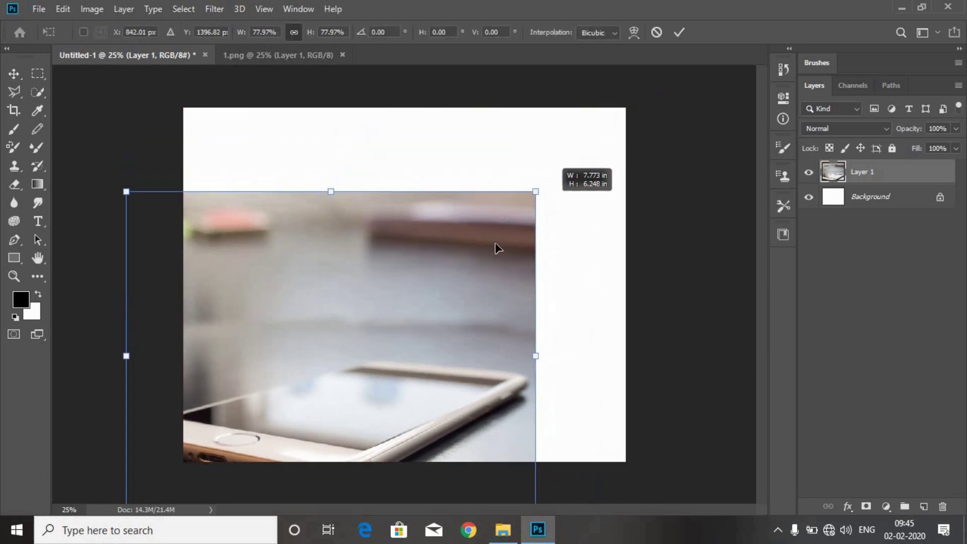
pyautogui.moveTo(444, 264); pyautogui.dragTo(501, 194)
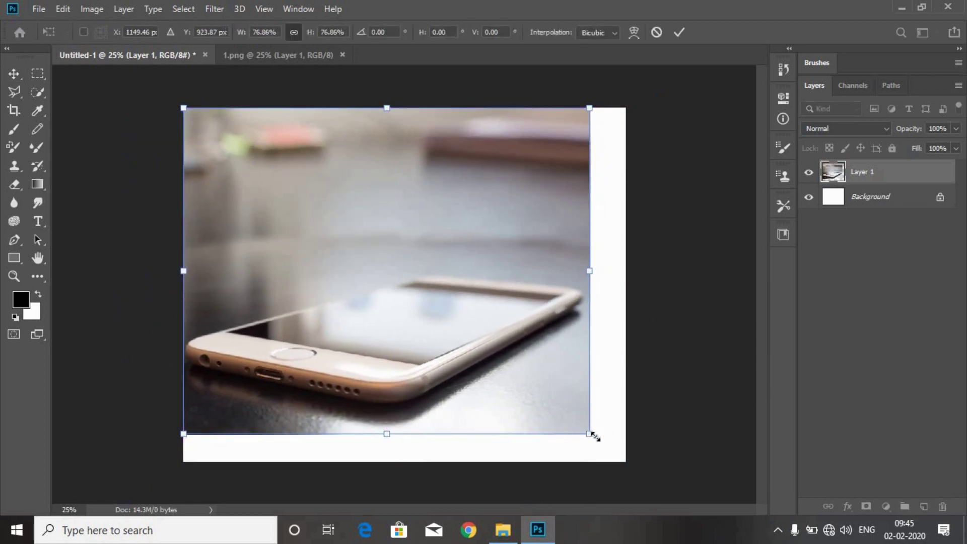
pyautogui.moveTo(595, 436); pyautogui.dragTo(627, 463)
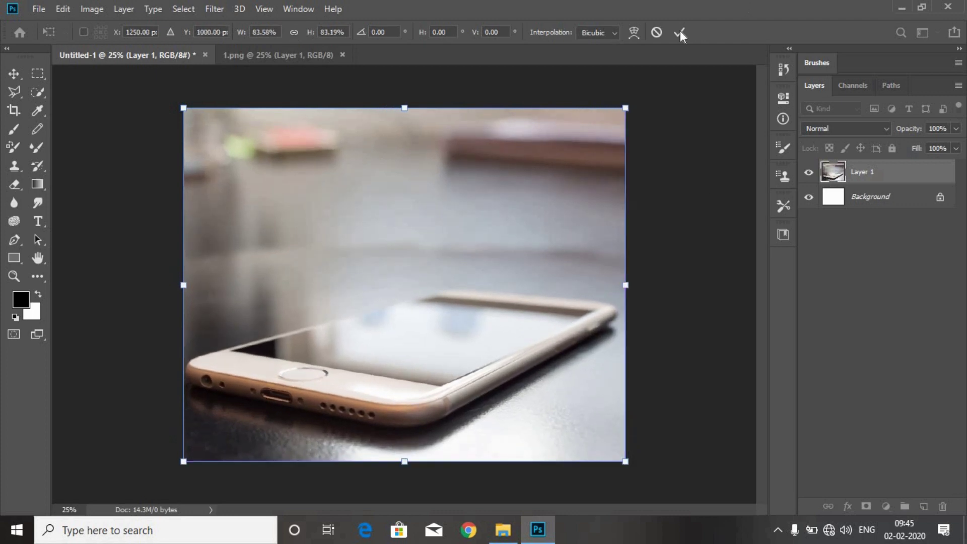
pyautogui.press('Return')
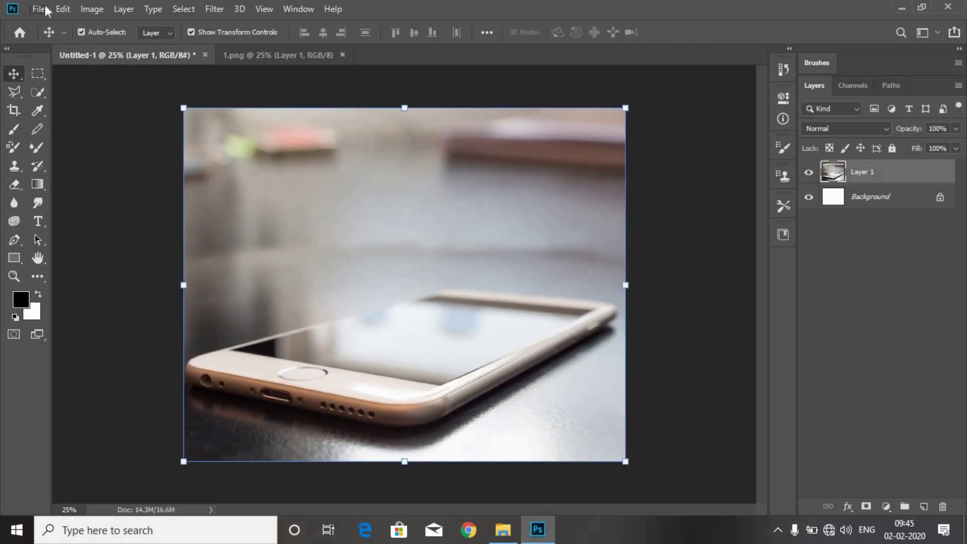
# Open image 2 and place its dark blue artwork over the phone's screen in 1.png.
pyautogui.click(40, 10)
pyautogui.click(51, 34)
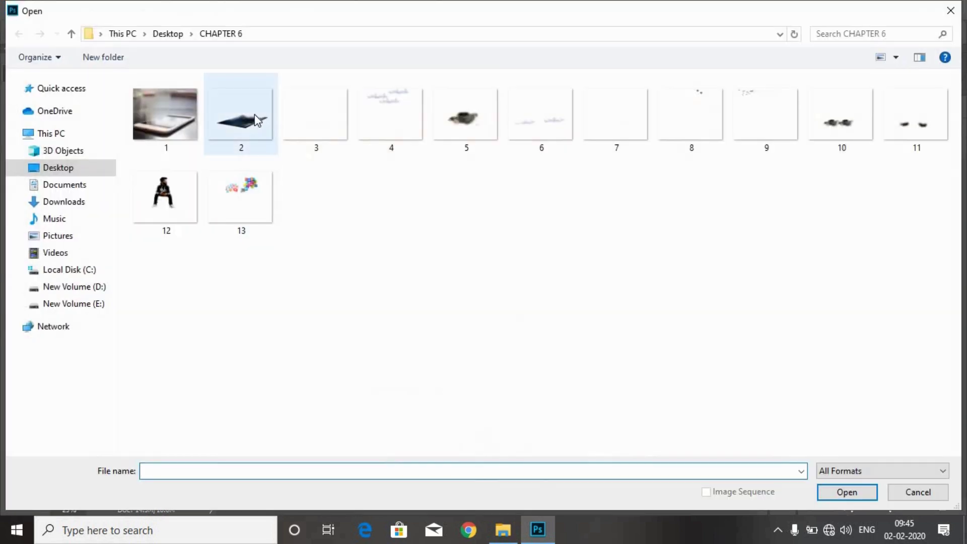
pyautogui.click(255, 120)
pyautogui.click(846, 493)
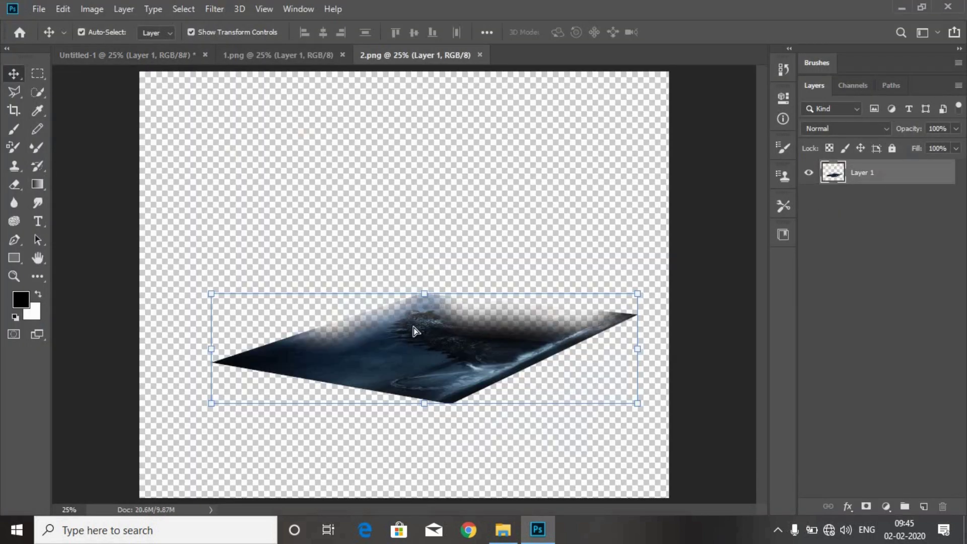
pyautogui.moveTo(414, 331); pyautogui.dragTo(444, 367)
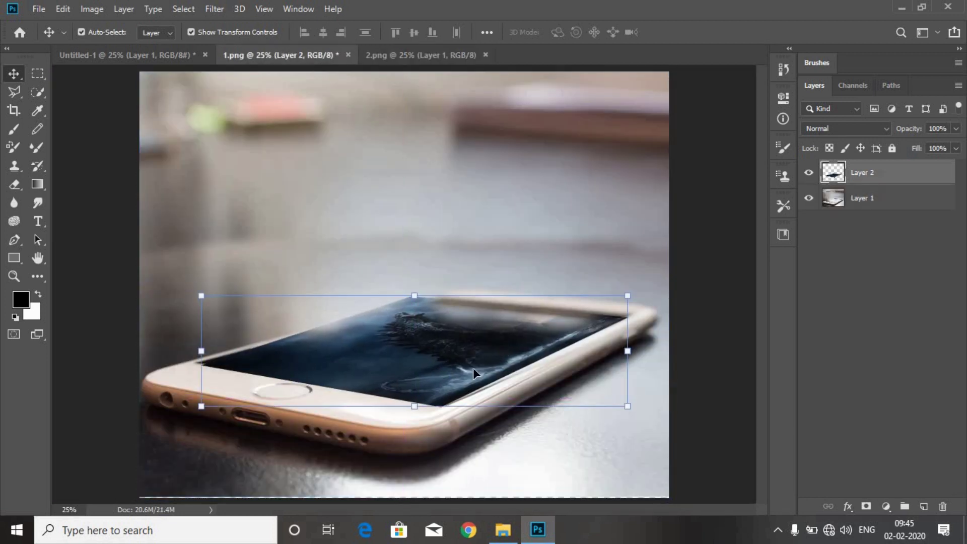
# Nudge the dark blue artwork in 1.png to line up with the edges of the phone's screen.
pyautogui.press('Right')
pyautogui.press('Right')
pyautogui.press('Right')
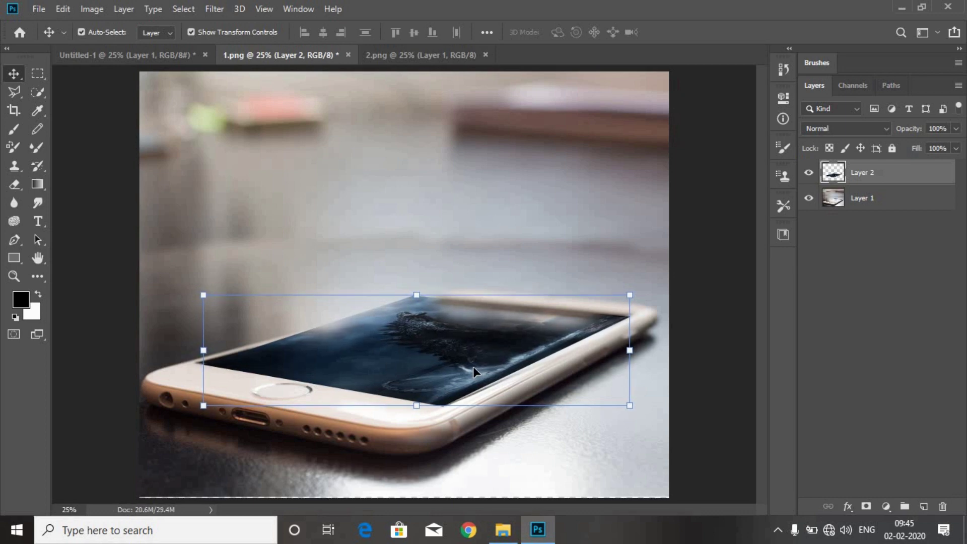
pyautogui.press('Up')
pyautogui.press('Up')
pyautogui.press('Right')
pyautogui.press('Down')
pyautogui.press('Down')
pyautogui.press('Down')
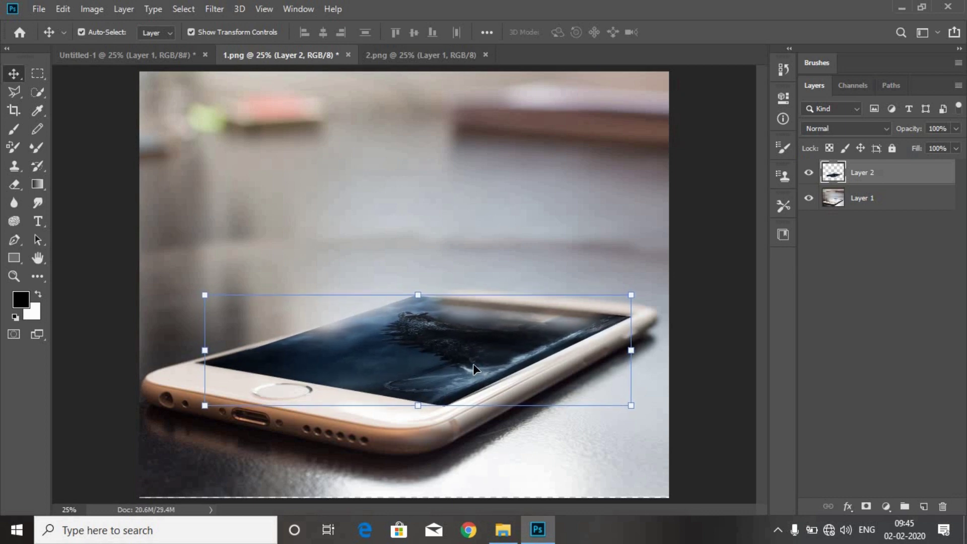
# Close the 2.png and 1.png documents, leaving only Untitled-1 open.
pyautogui.click(329, 100)
pyautogui.click(453, 56)
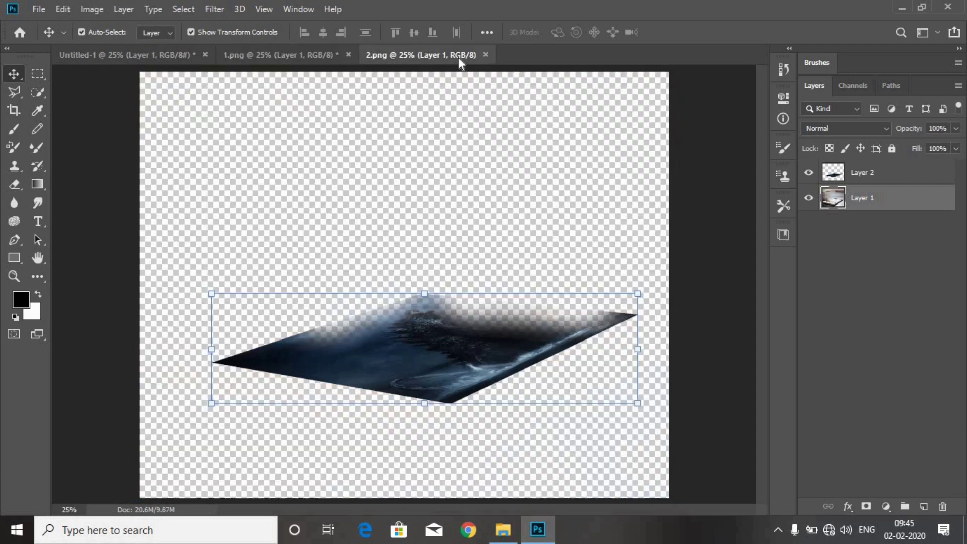
pyautogui.click(485, 54)
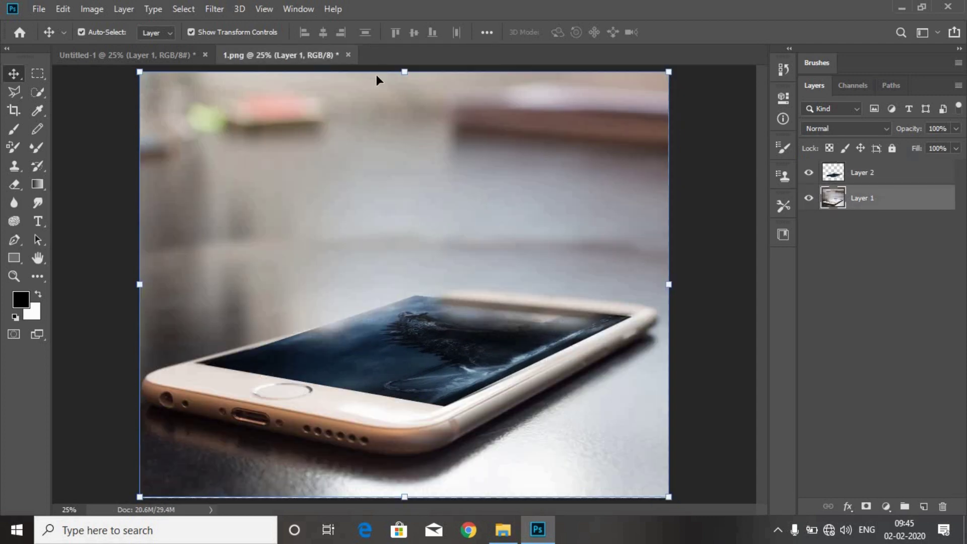
pyautogui.click(348, 55)
pyautogui.press('Return')
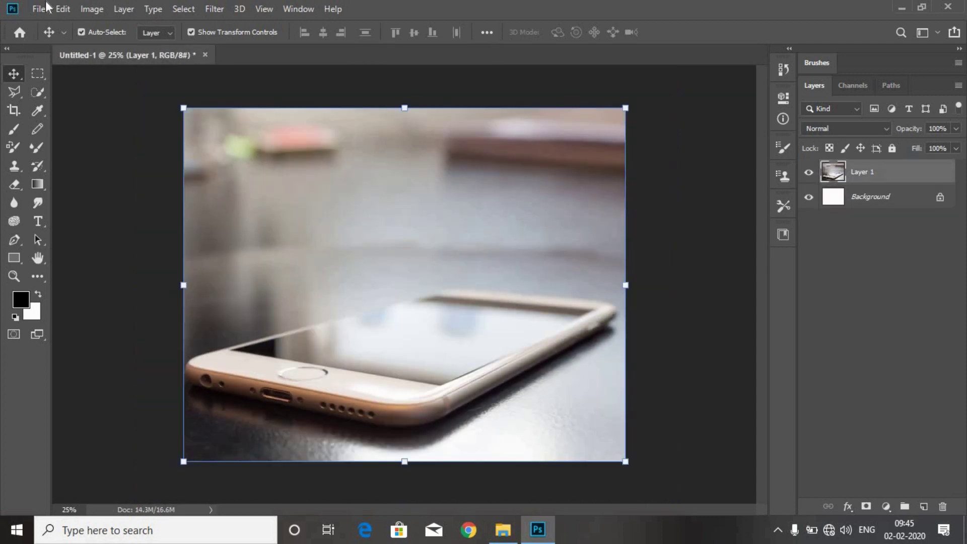
# Open image 3 and place its white clouds over the phone's screen in Untitled-1.
pyautogui.click(44, 7)
pyautogui.click(62, 38)
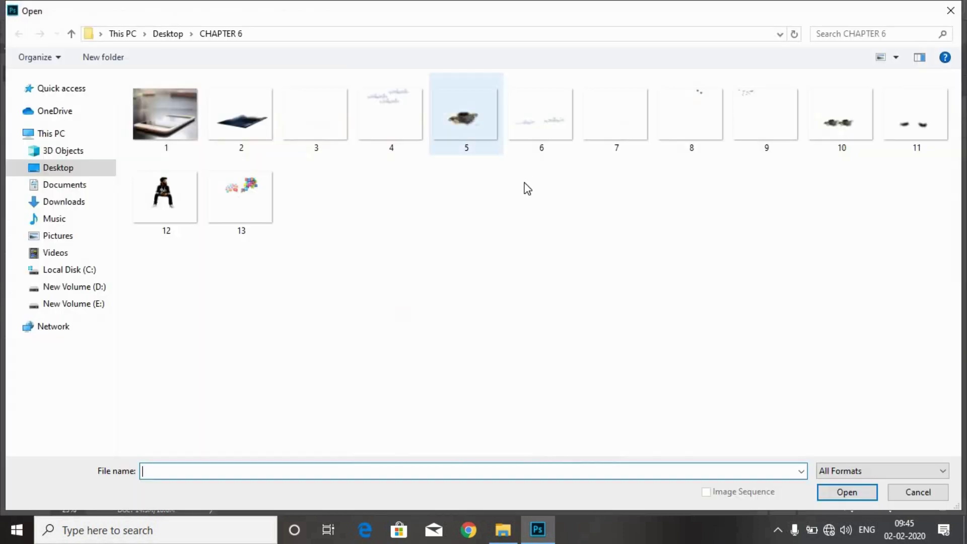
pyautogui.click(334, 123)
pyautogui.click(842, 487)
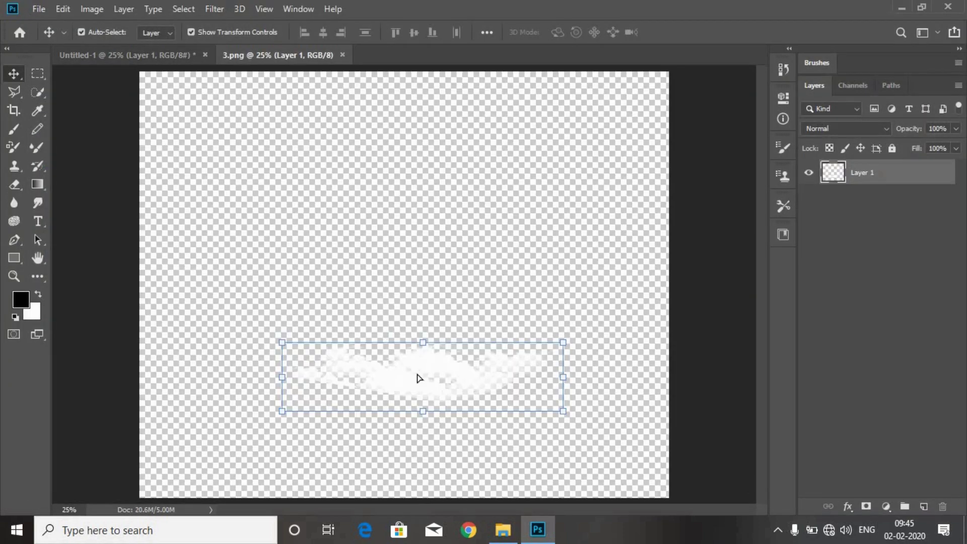
pyautogui.moveTo(417, 375); pyautogui.dragTo(381, 311)
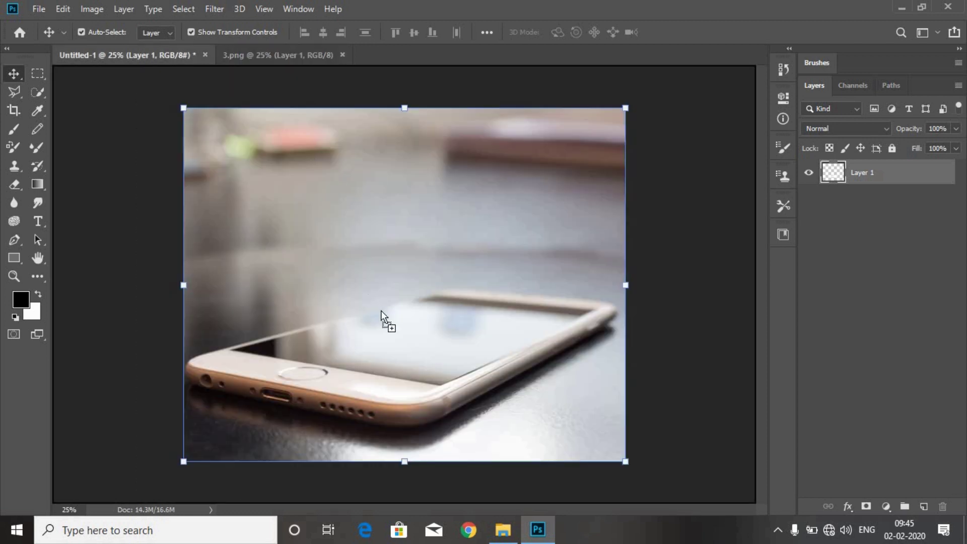
pyautogui.moveTo(415, 351); pyautogui.dragTo(412, 344)
pyautogui.click(412, 346)
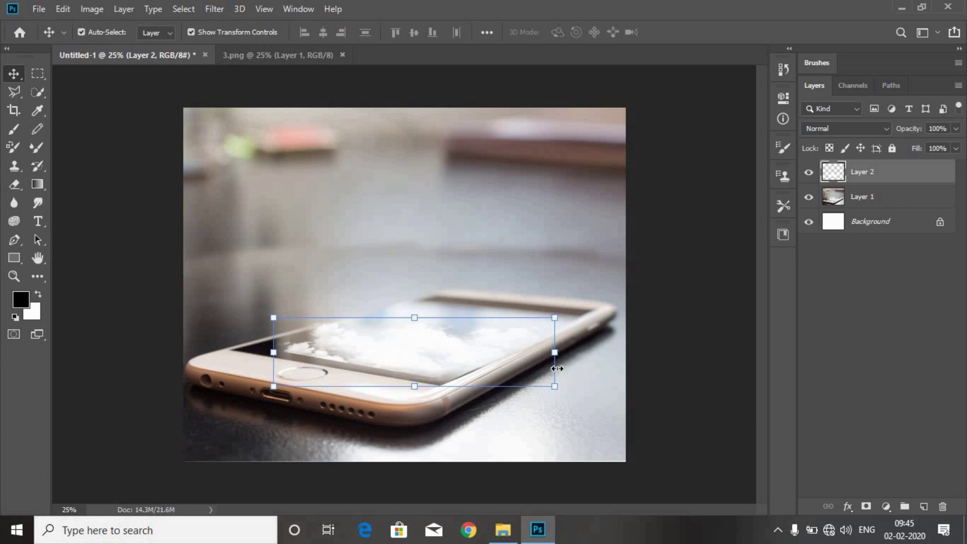
# Nudge the white clouds slightly lower on the phone's screen and close 3.png.
pyautogui.hotkey('shift', 'Down')
pyautogui.hotkey('shift', 'Down')
pyautogui.hotkey('shift', 'Down')
pyautogui.hotkey('shift', 'Down')
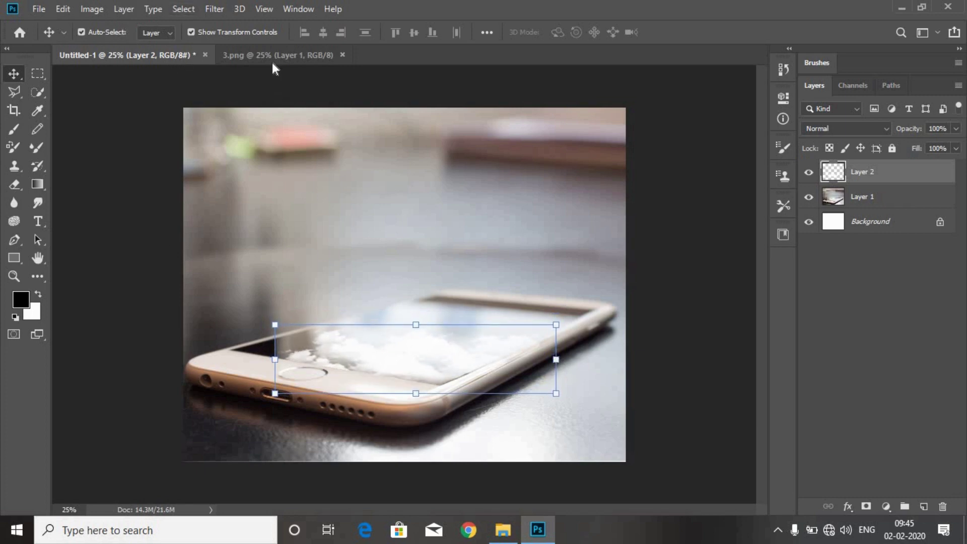
pyautogui.click(345, 58)
pyautogui.click(344, 54)
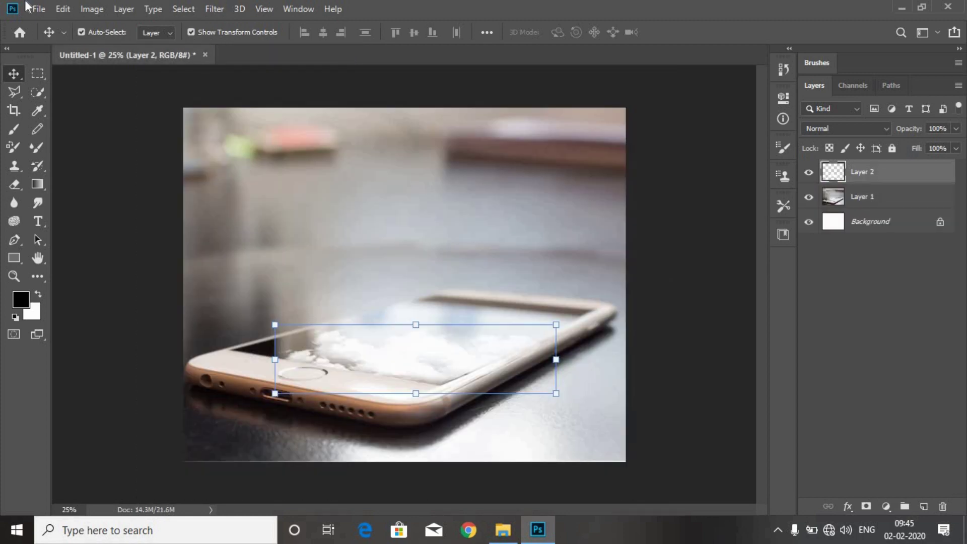
# Add the three small clouds from image 4 to the blurred background above the phone in Untitled-1, closing the source file.
pyautogui.click(39, 10)
pyautogui.click(50, 38)
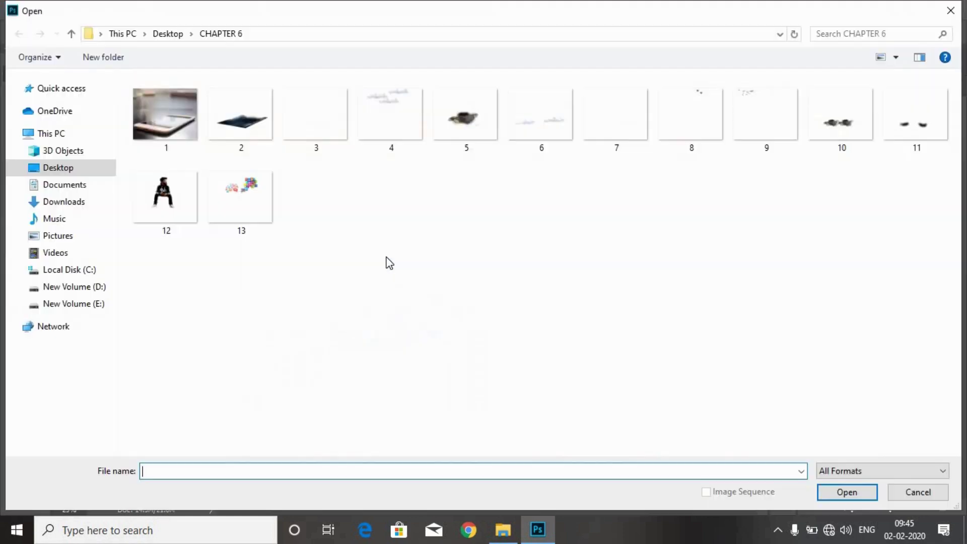
pyautogui.click(418, 132)
pyautogui.click(848, 492)
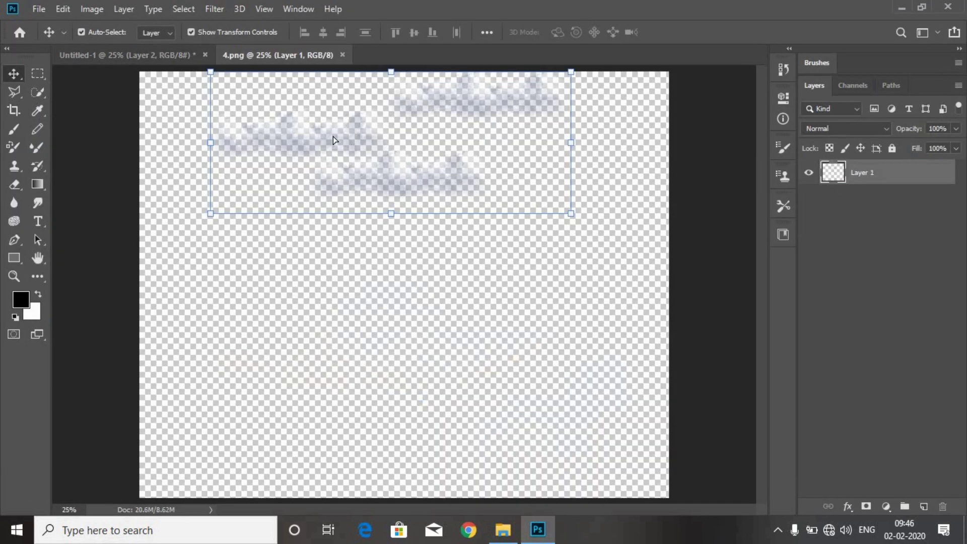
pyautogui.moveTo(334, 140); pyautogui.dragTo(370, 180)
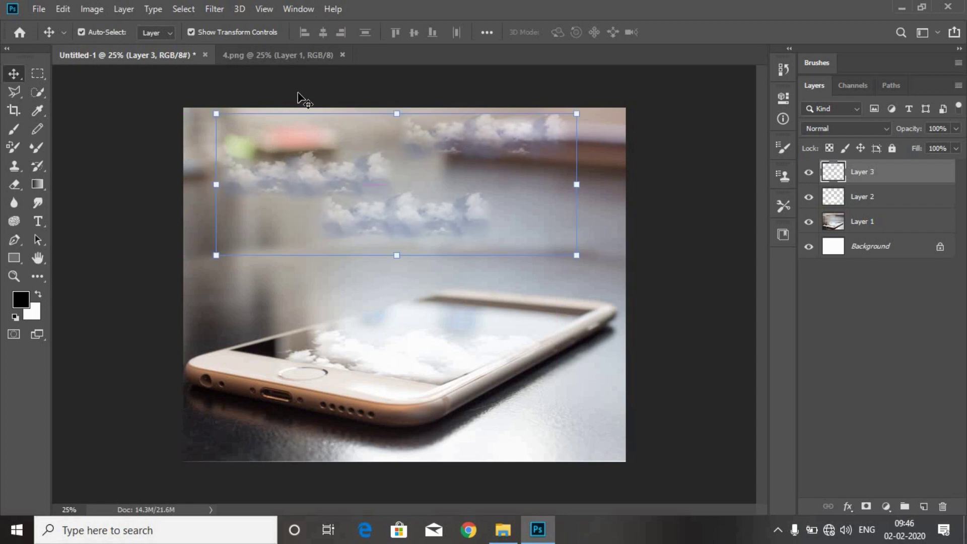
pyautogui.click(343, 55)
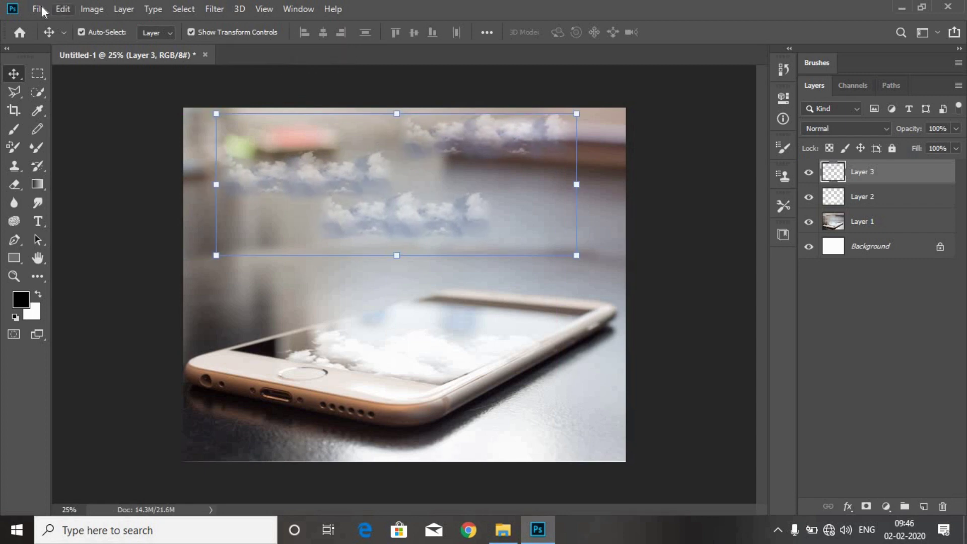
# Open images 5 to 11 from the CHAPTER 6 folder together and return to the Untitled-1 document.
pyautogui.click(37, 9)
pyautogui.click(47, 36)
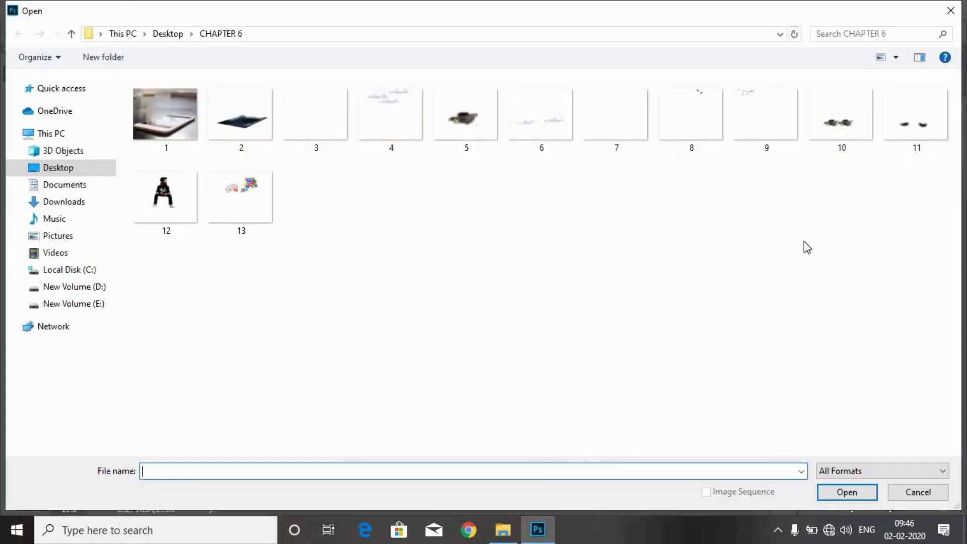
pyautogui.moveTo(468, 193); pyautogui.dragTo(948, 101)
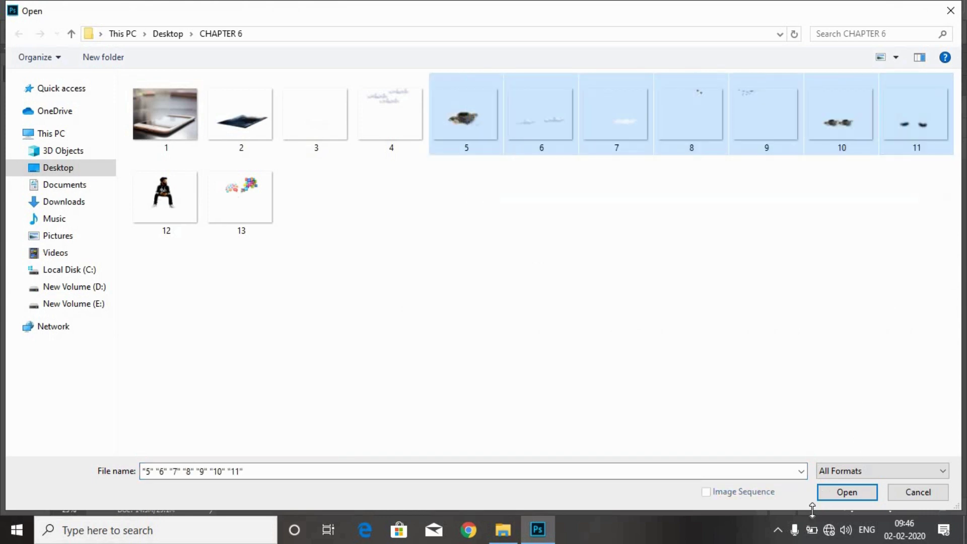
pyautogui.click(826, 497)
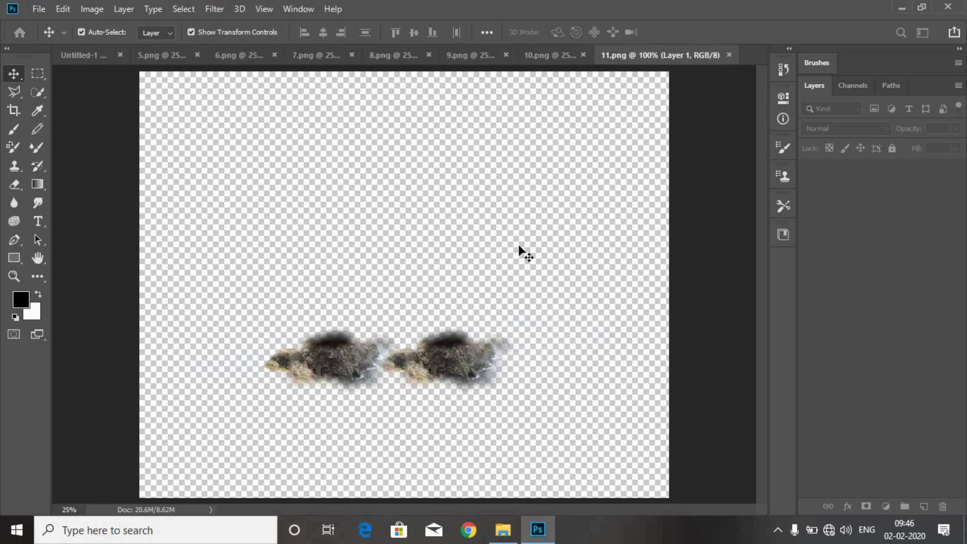
pyautogui.click(90, 54)
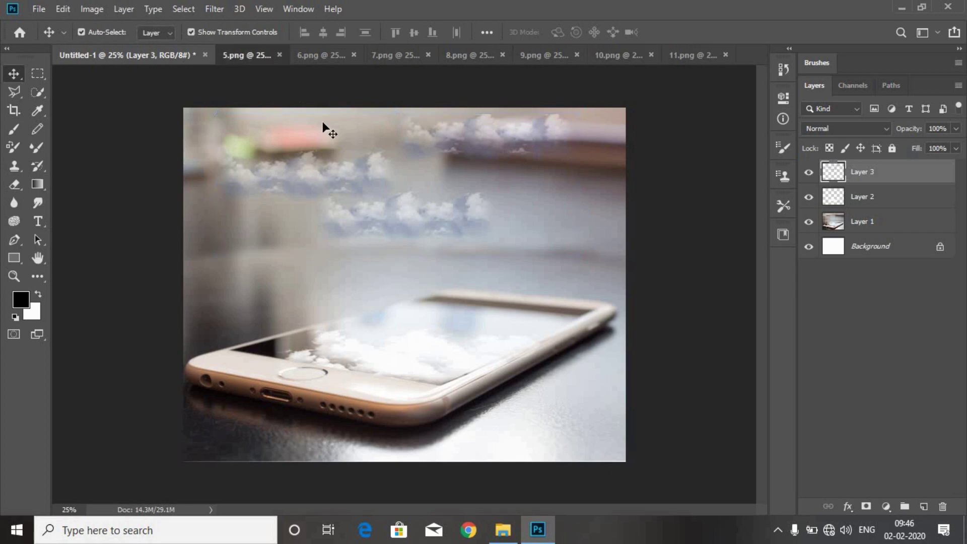
# Place the rocky island from 5.png over the phone's screen in Untitled-1 and close 5.png.
pyautogui.click(247, 54)
pyautogui.moveTo(410, 335); pyautogui.dragTo(396, 301)
pyautogui.click(279, 54)
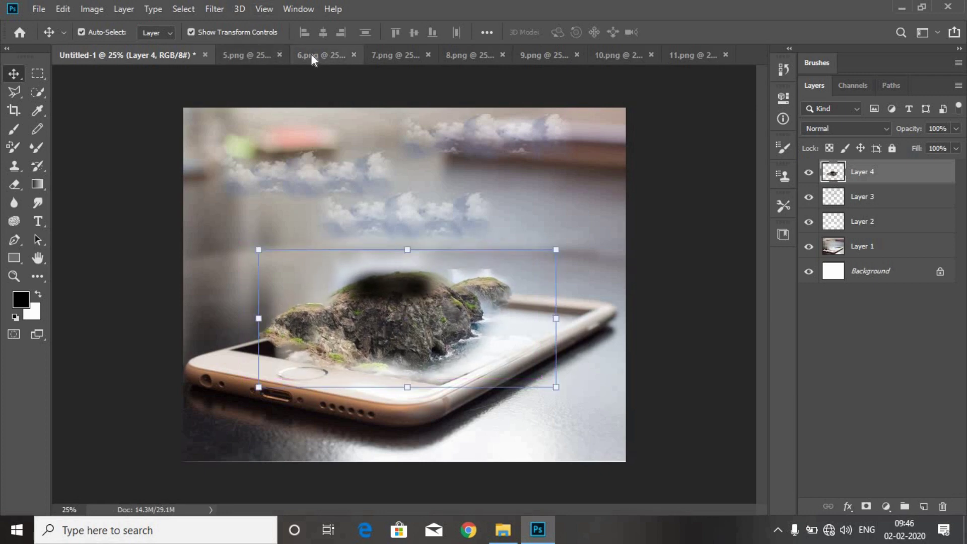
pyautogui.click(264, 56)
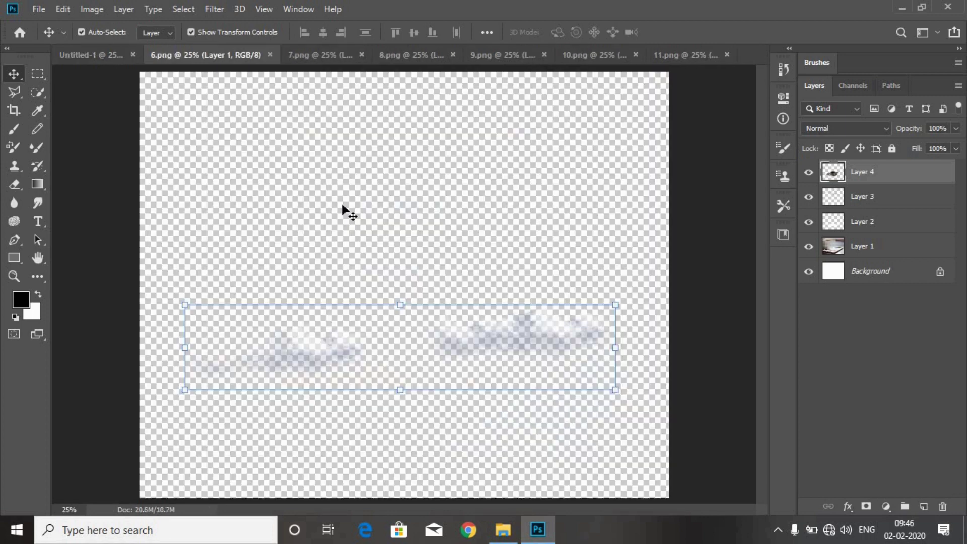
# Add the two soft clouds from 6.png to Untitled-1 around the top of the rocky island and close 6.png.
pyautogui.moveTo(321, 358); pyautogui.dragTo(300, 239)
pyautogui.moveTo(373, 338); pyautogui.dragTo(504, 268)
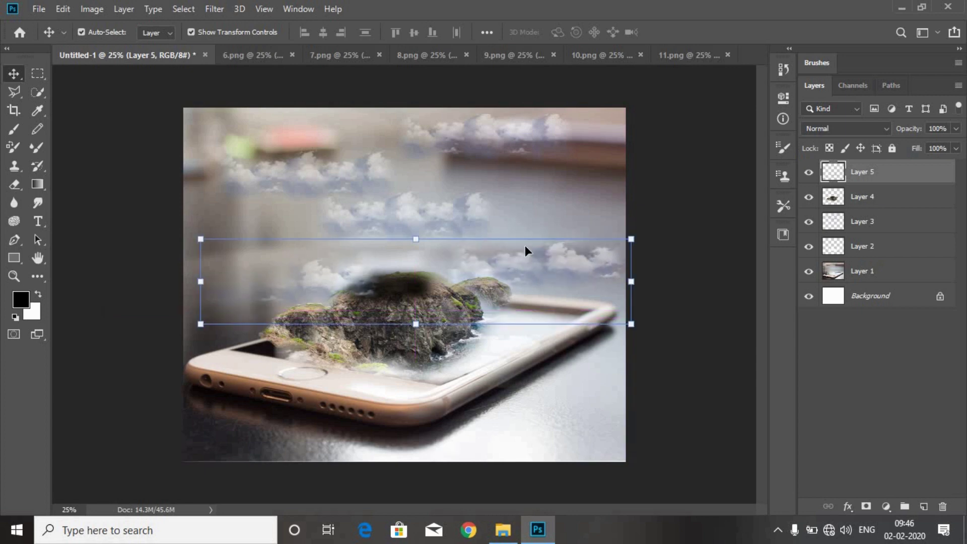
pyautogui.click(258, 55)
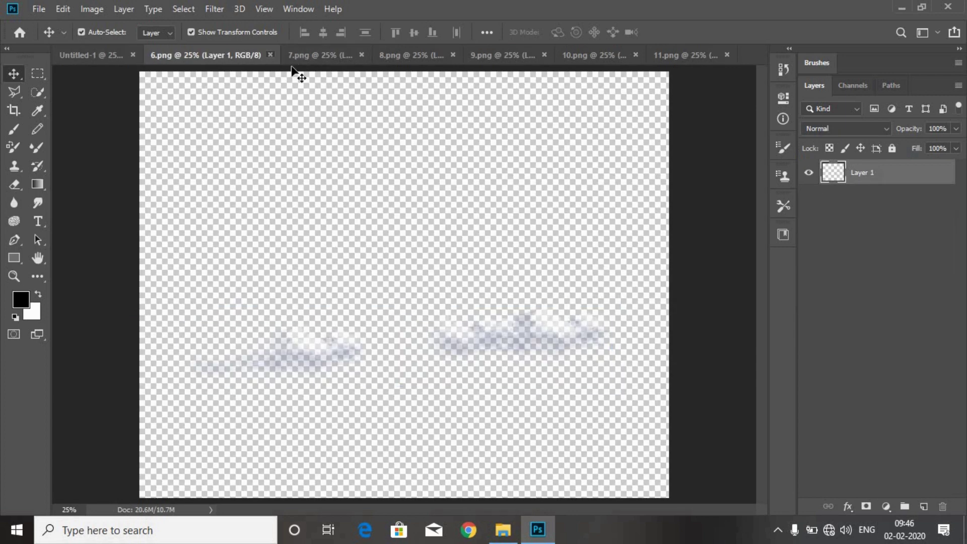
pyautogui.click(271, 54)
pyautogui.click(278, 55)
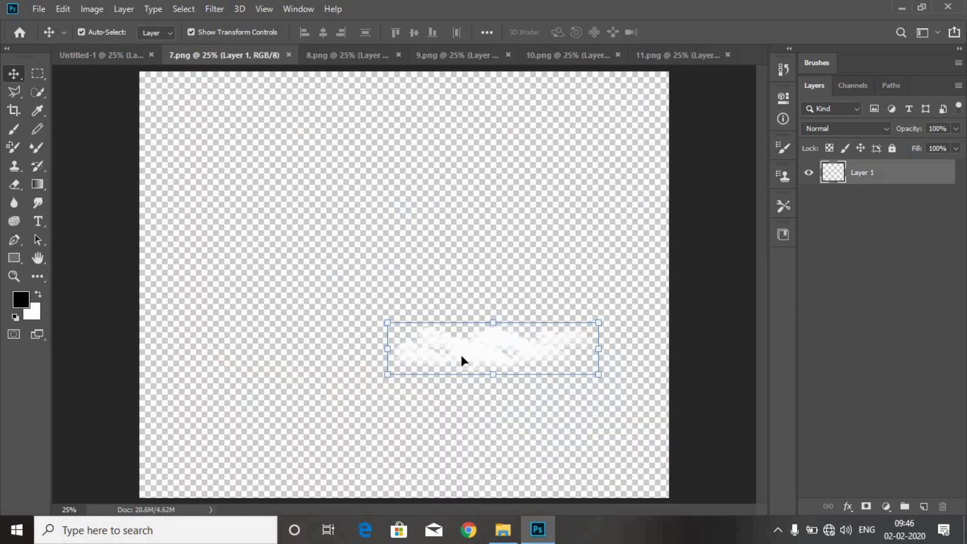
# Add the white clouds from 7.png along the rocky island's base and the two balloons from 8.png beside the sky clouds in Untitled-1.
pyautogui.moveTo(460, 352); pyautogui.dragTo(371, 319)
pyautogui.moveTo(397, 355); pyautogui.dragTo(399, 355)
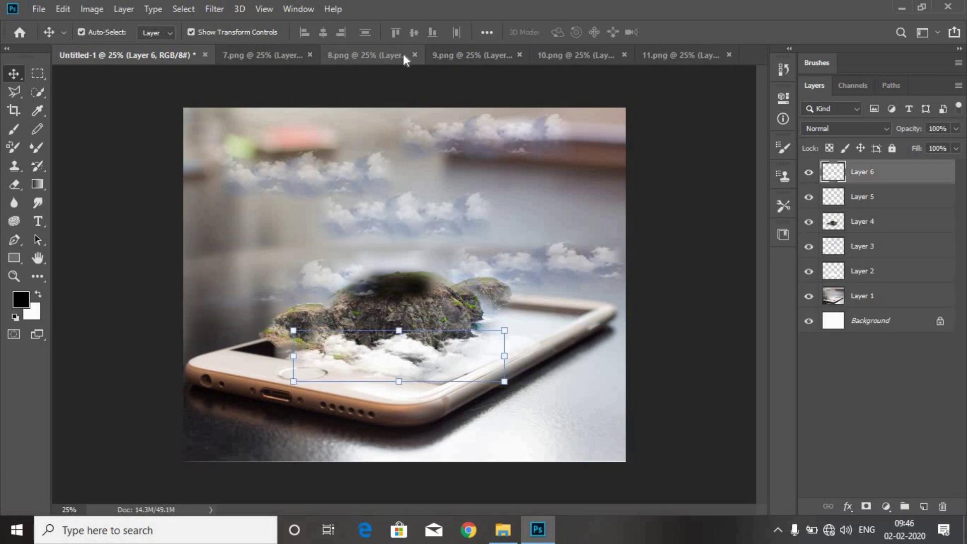
pyautogui.click(382, 54)
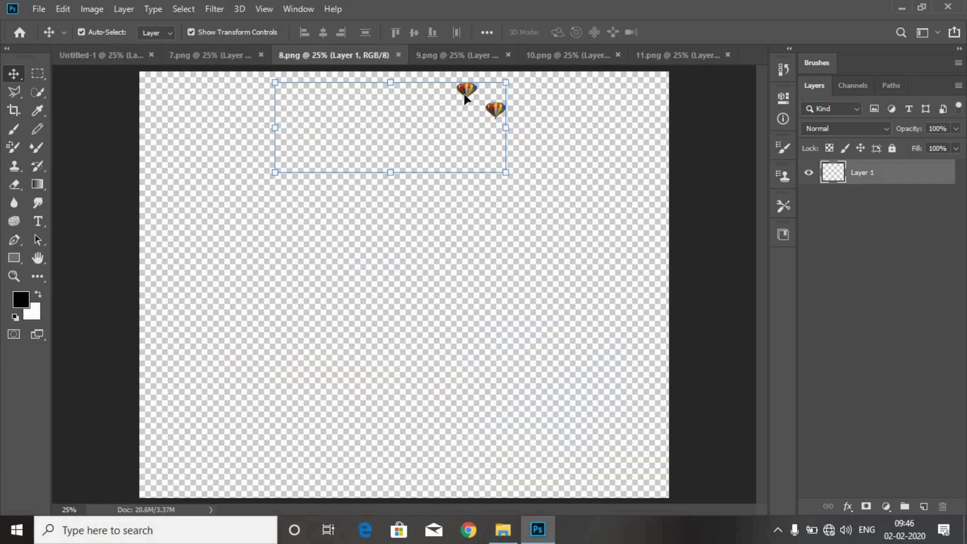
pyautogui.moveTo(466, 97); pyautogui.dragTo(286, 224)
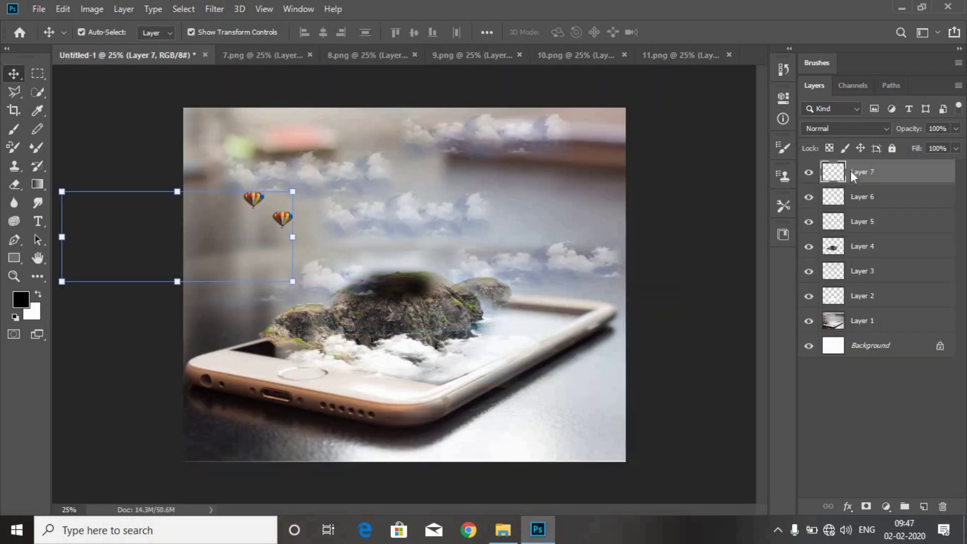
# Duplicate the balloon layer and move the copy to the opposite side of the sky, near the highest clouds.
pyautogui.rightClick(851, 170)
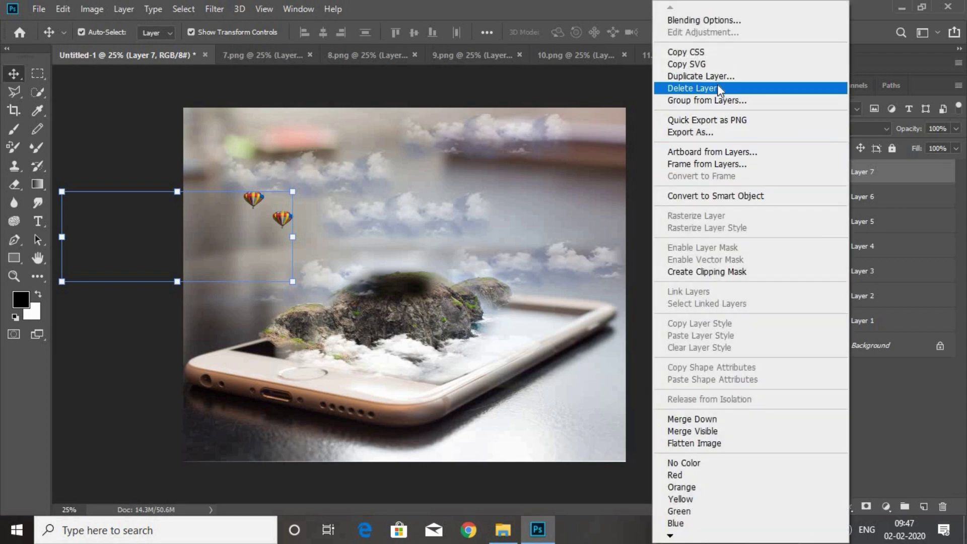
pyautogui.click(705, 77)
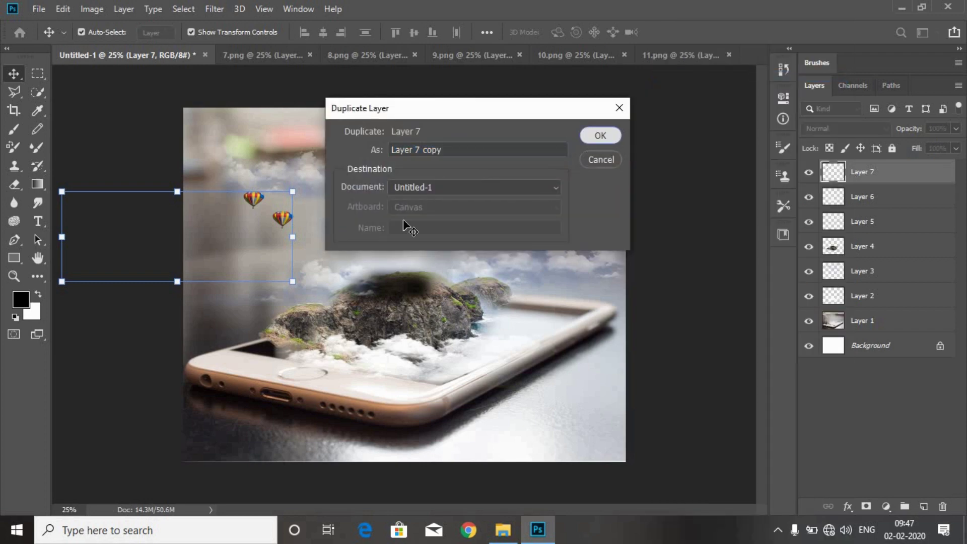
pyautogui.press('Return')
pyautogui.moveTo(281, 217); pyautogui.dragTo(541, 167)
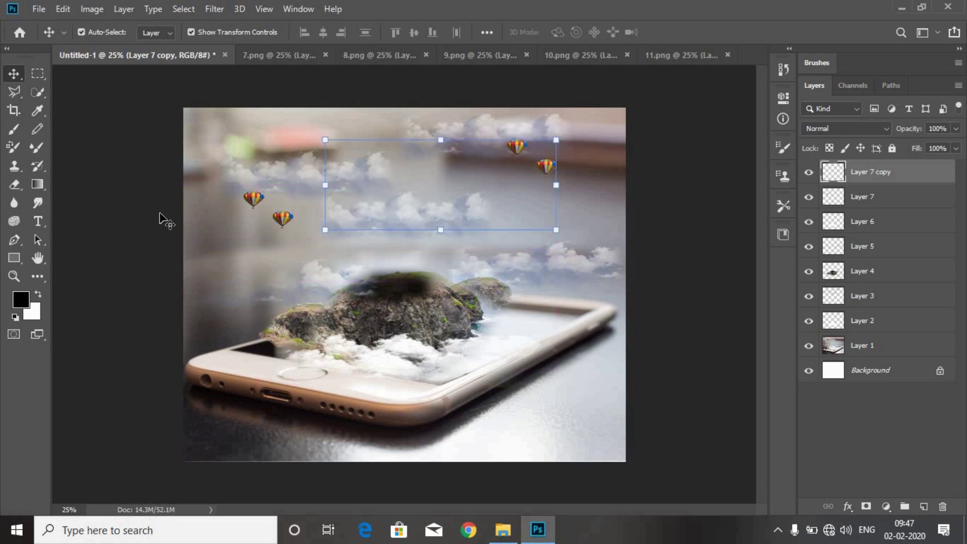
pyautogui.click(158, 216)
# Add the bird flock from 9.png above the first pair of balloons and the two rocks from 10.png in front of the island.
pyautogui.click(439, 57)
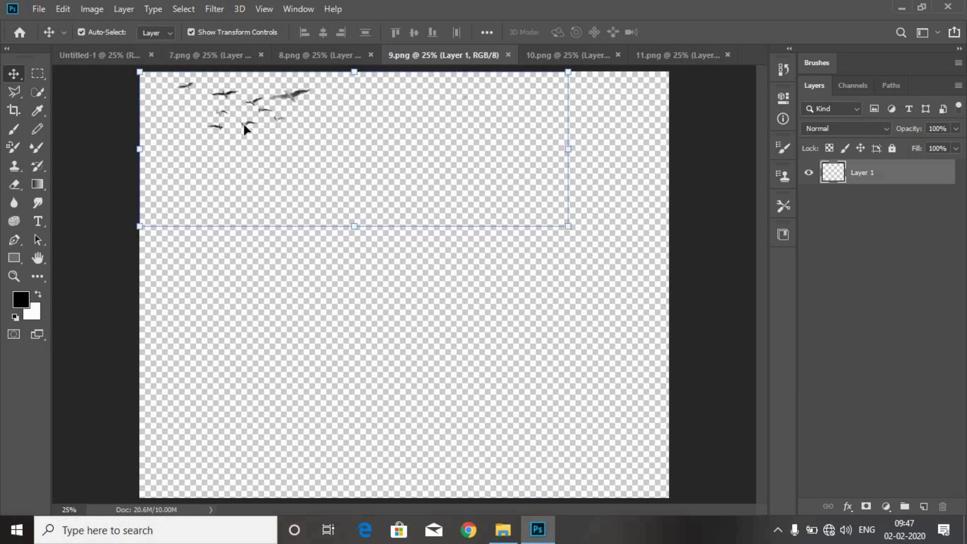
pyautogui.moveTo(292, 117); pyautogui.dragTo(350, 145)
pyautogui.click(575, 55)
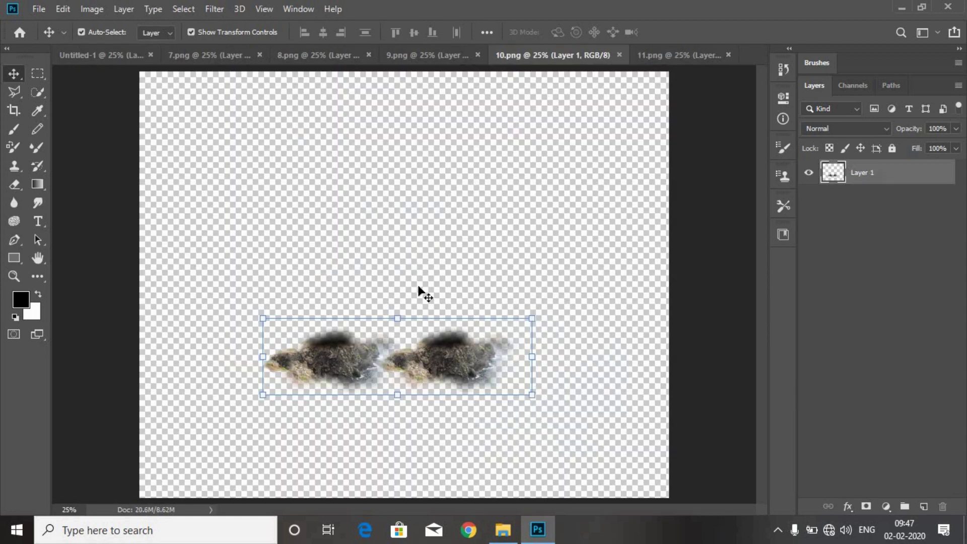
pyautogui.moveTo(441, 372); pyautogui.dragTo(446, 341)
pyautogui.click(126, 276)
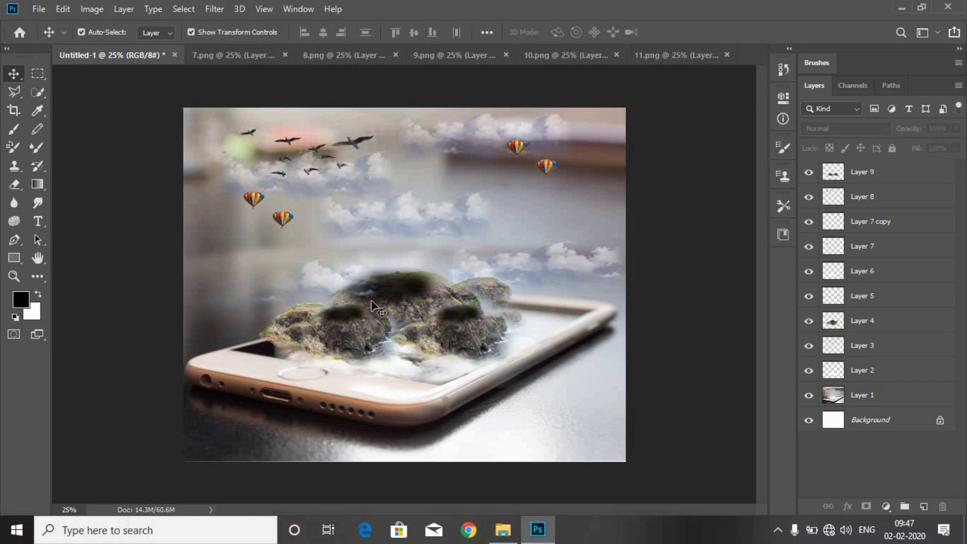
# Reposition the large rocky island on the phone's screen and scale it to about 92.75% width and 87.55% height.
pyautogui.click(423, 295)
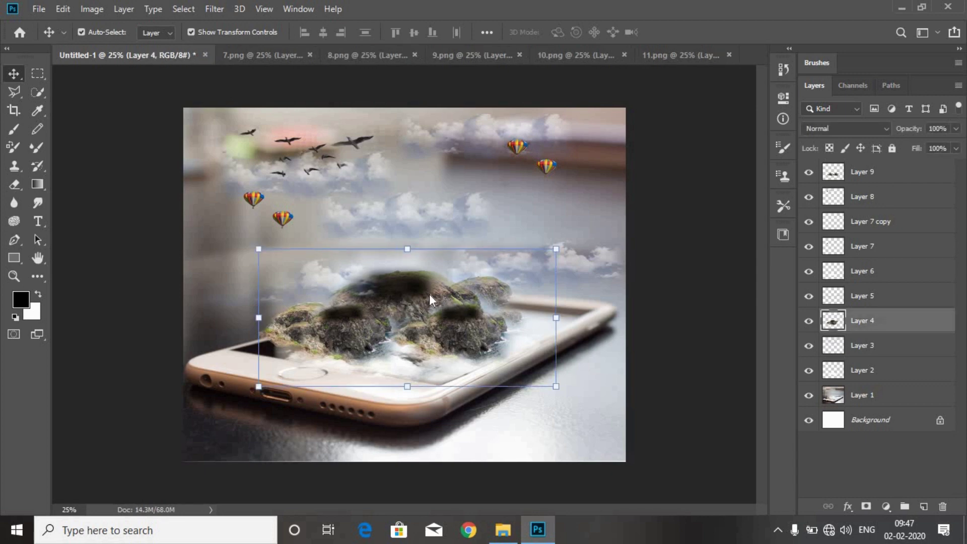
pyautogui.moveTo(428, 292)
pyautogui.mouseDown()
pyautogui.moveTo(433, 286)
pyautogui.moveTo(424, 292)
pyautogui.mouseUp()
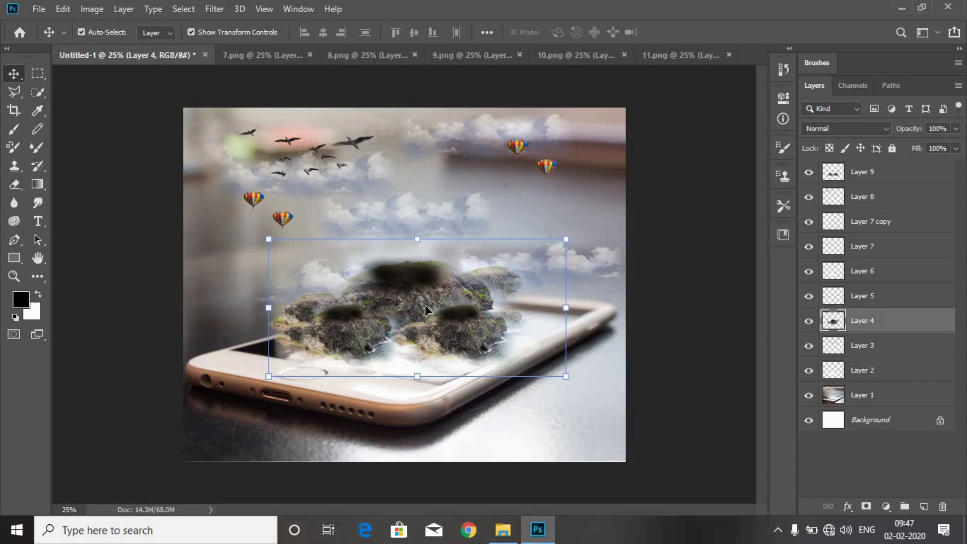
pyautogui.moveTo(566, 240); pyautogui.dragTo(542, 247)
pyautogui.hotkey('ctrl', 'z')
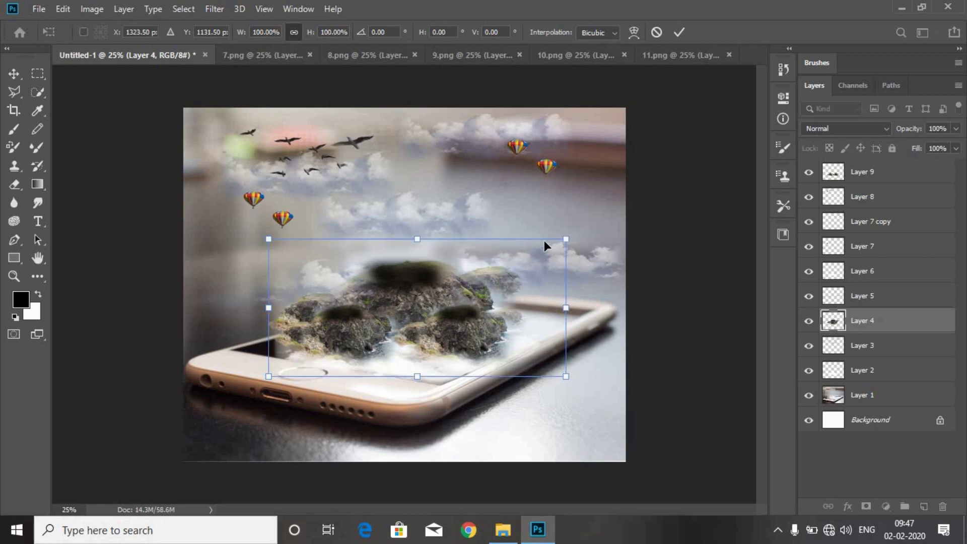
pyautogui.moveTo(565, 237); pyautogui.dragTo(544, 257)
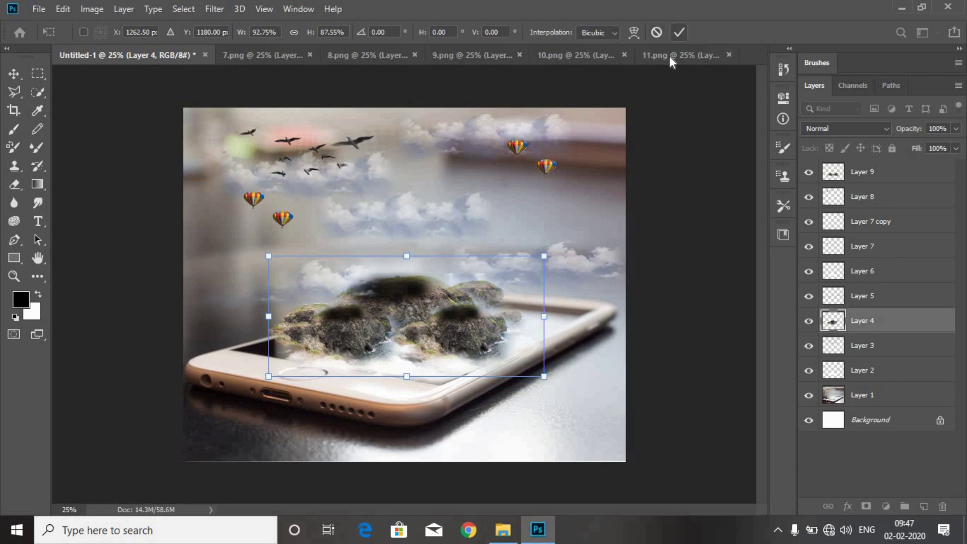
pyautogui.press('Return')
# Scale the two small rocks to about 76.39% width and 57.27% height and place them at the island's base.
pyautogui.click(473, 347)
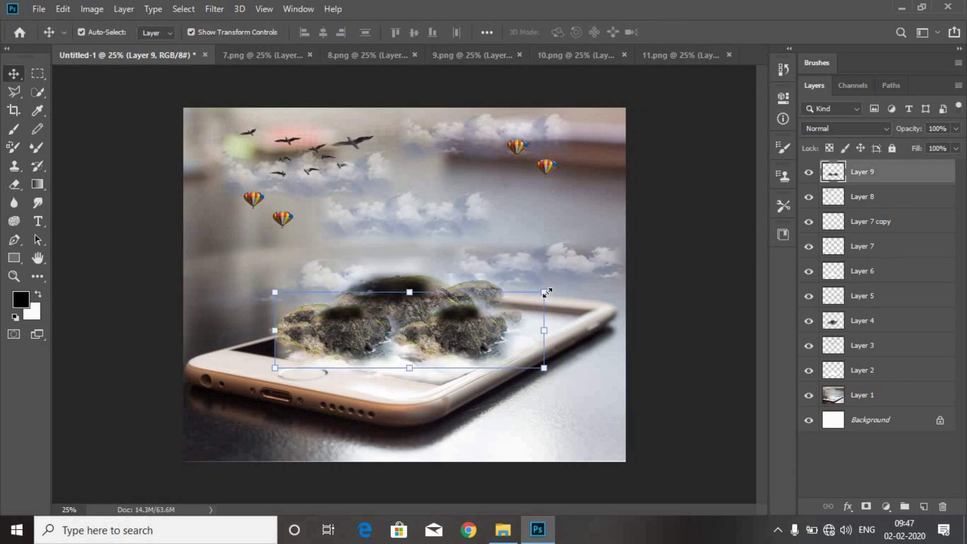
pyautogui.moveTo(547, 292); pyautogui.dragTo(481, 324)
pyautogui.moveTo(424, 344); pyautogui.dragTo(466, 353)
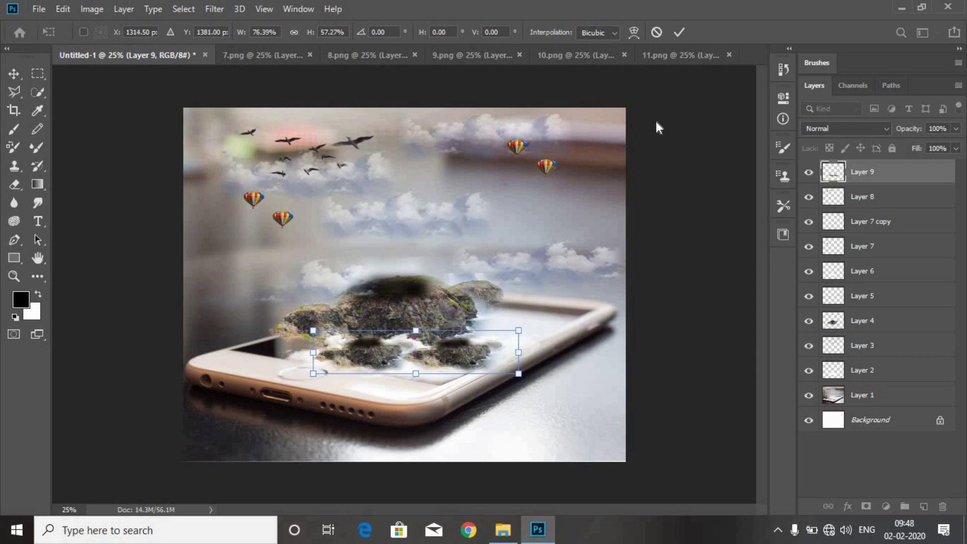
pyautogui.click(683, 33)
# Nudge the large rocky island slightly upward on the phone's screen.
pyautogui.click(499, 316)
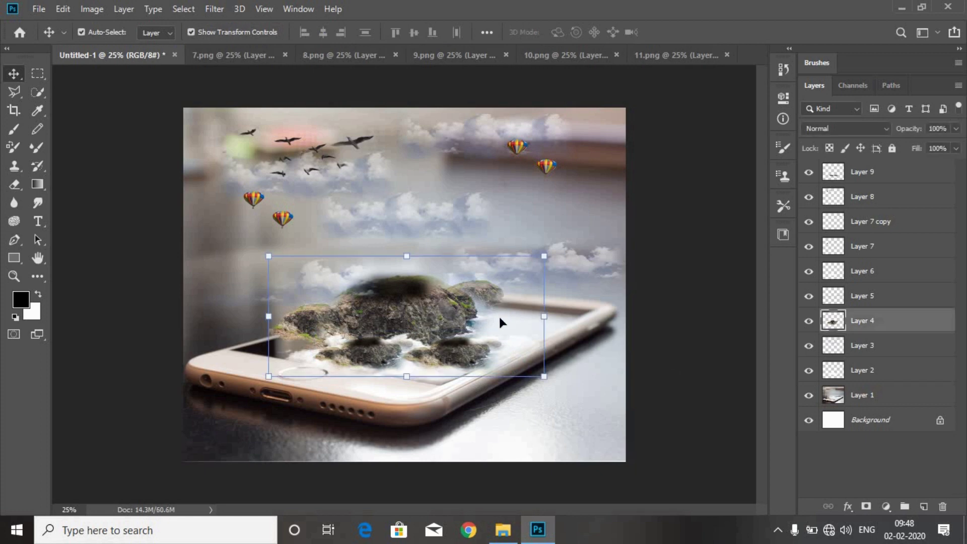
pyautogui.press('Down')
pyautogui.press('Down')
pyautogui.press('Down')
pyautogui.press('Down')
pyautogui.press('Down')
pyautogui.press('Down')
pyautogui.press('Down')
pyautogui.press('Down')
pyautogui.press('Down')
pyautogui.press('Down')
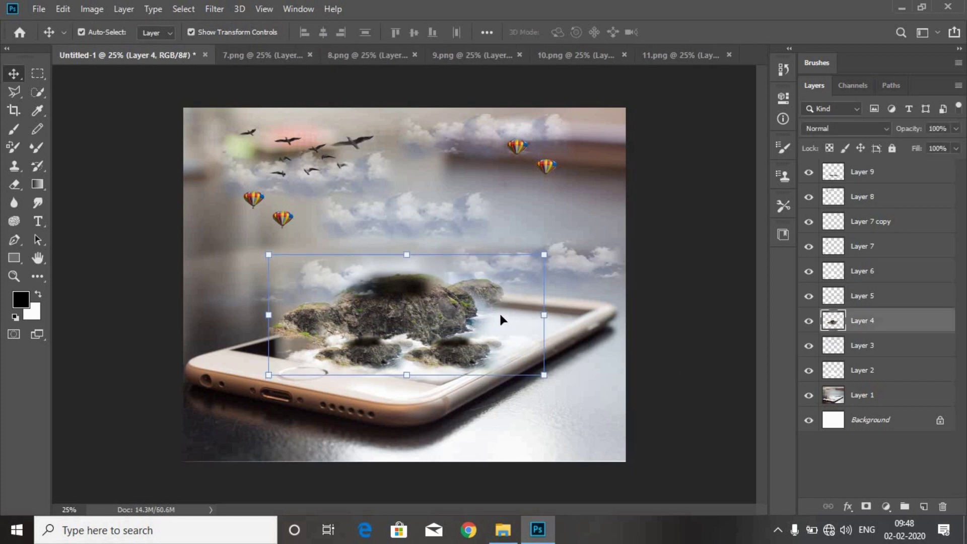
pyautogui.click(705, 398)
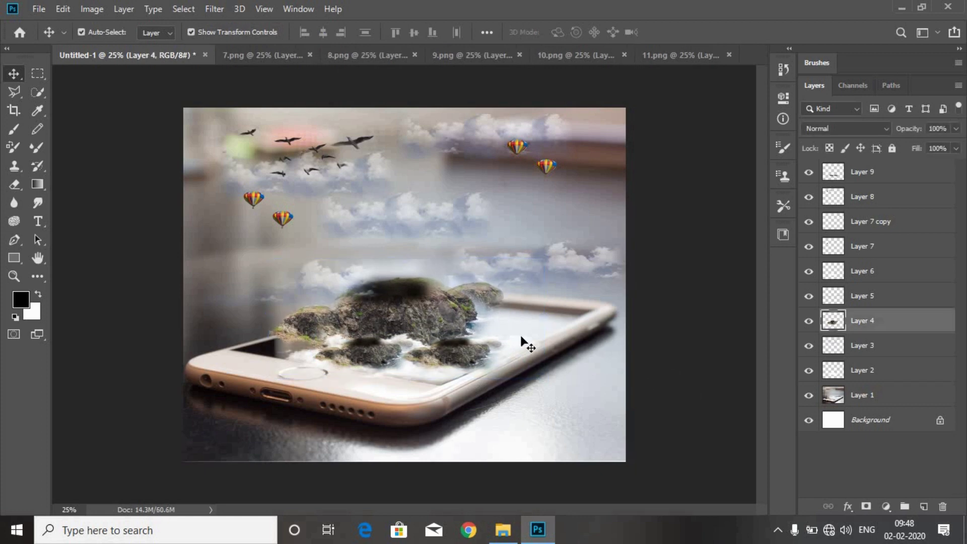
# Check the images in 10.png and 11.png, and open images 12 and 13 together from the CHAPTER 6 folder.
pyautogui.click(567, 57)
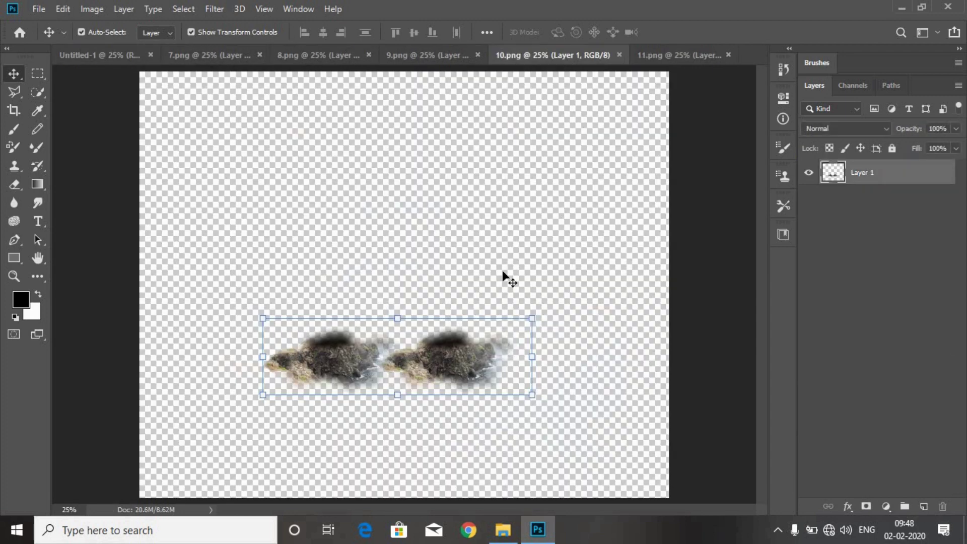
pyautogui.hotkey('ctrl', 'Tab')
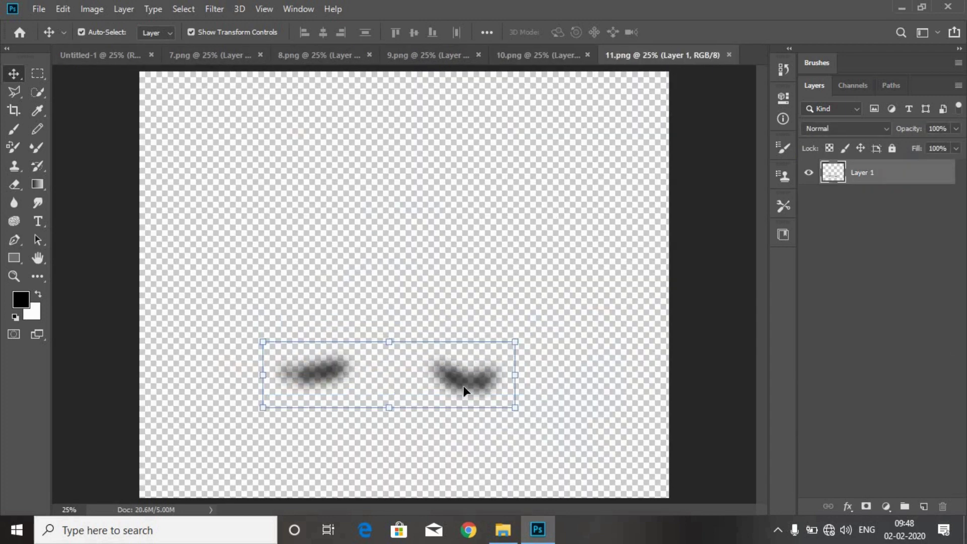
pyautogui.click(39, 8)
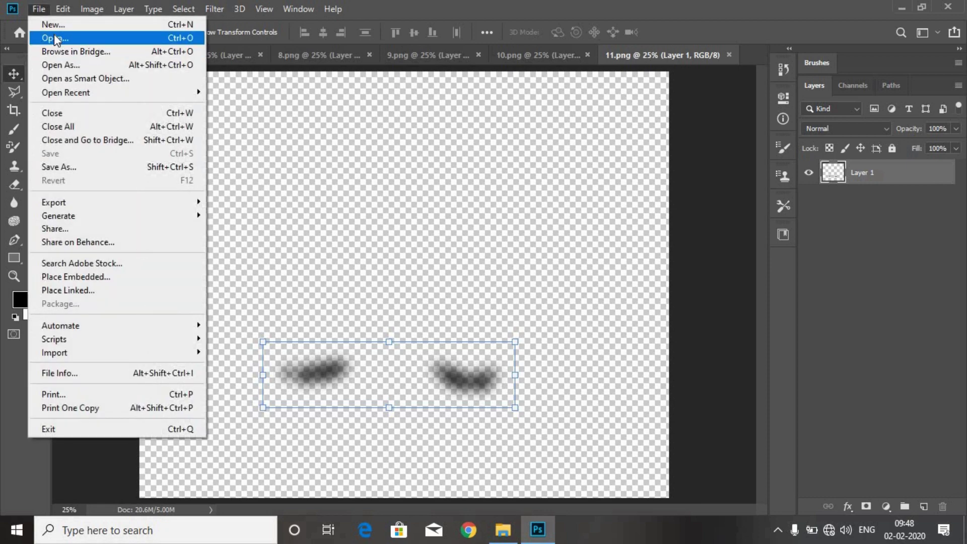
pyautogui.click(53, 34)
pyautogui.moveTo(326, 197); pyautogui.dragTo(135, 245)
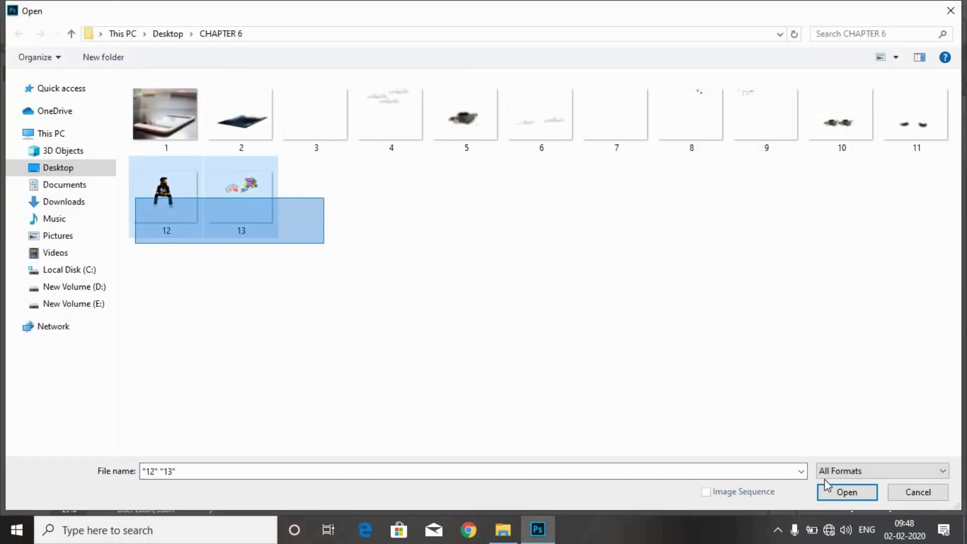
pyautogui.click(848, 494)
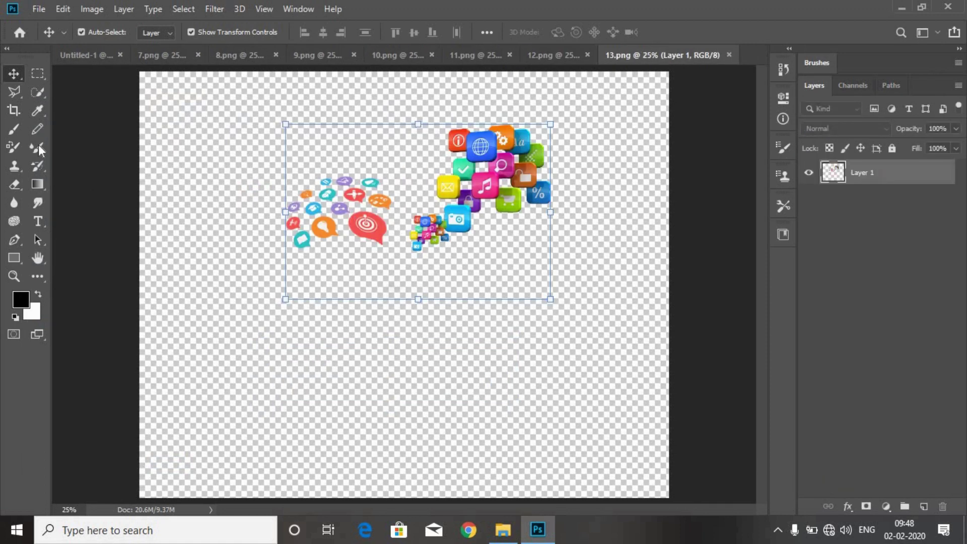
# Bring the seated man from 12.png into Untitled-1 and position him over the rocky island on the phone.
pyautogui.click(556, 55)
pyautogui.moveTo(402, 200); pyautogui.dragTo(330, 223)
pyautogui.moveTo(379, 244); pyautogui.dragTo(428, 276)
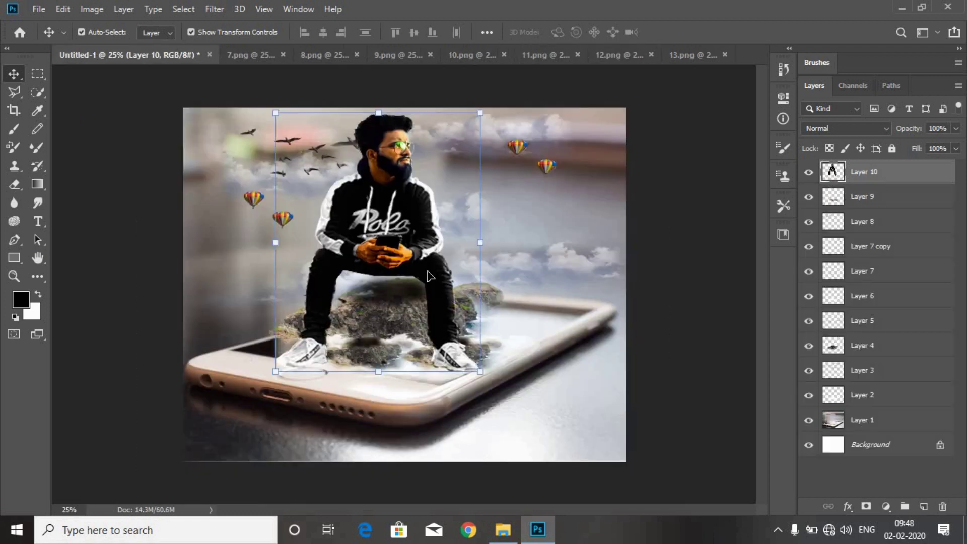
pyautogui.moveTo(412, 232); pyautogui.dragTo(427, 251)
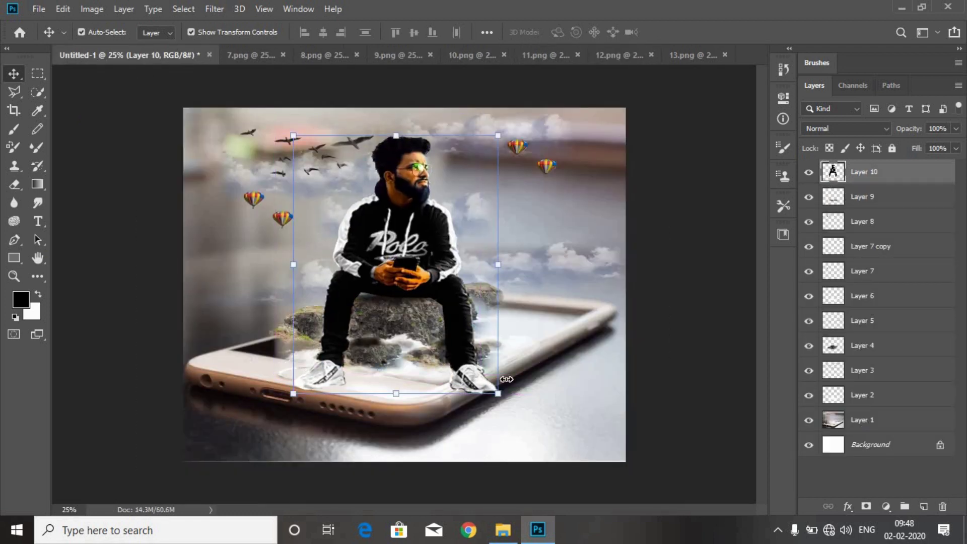
# Scale the seated man proportionally to about 82.91% and position him sitting on the large rock.
pyautogui.moveTo(479, 376); pyautogui.dragTo(460, 352)
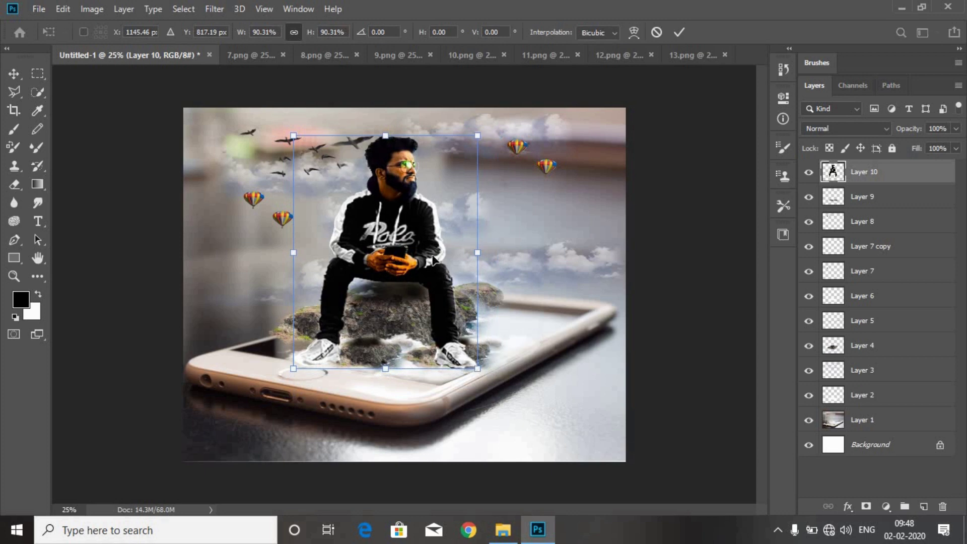
pyautogui.moveTo(403, 214); pyautogui.dragTo(402, 219)
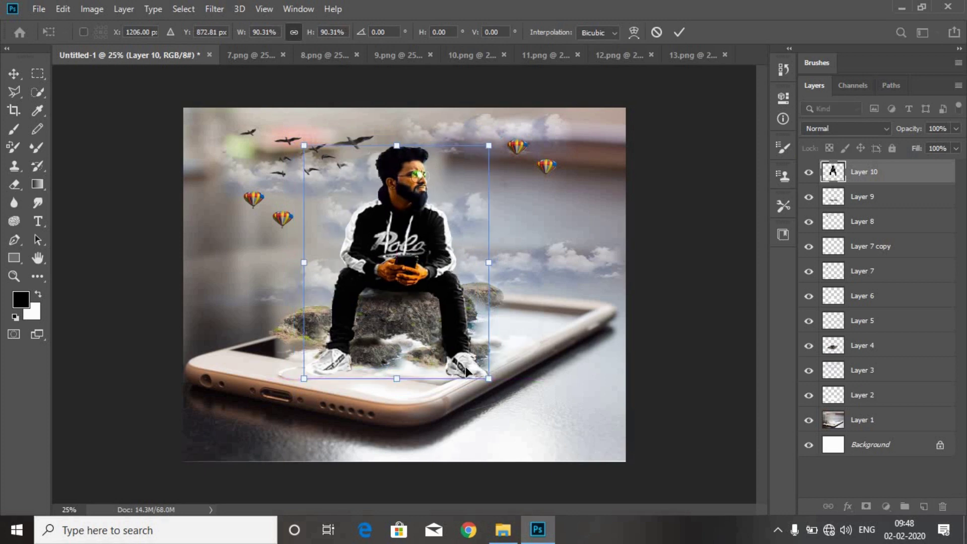
pyautogui.moveTo(488, 377); pyautogui.dragTo(482, 366)
pyautogui.moveTo(410, 254); pyautogui.dragTo(414, 259)
pyautogui.click(677, 393)
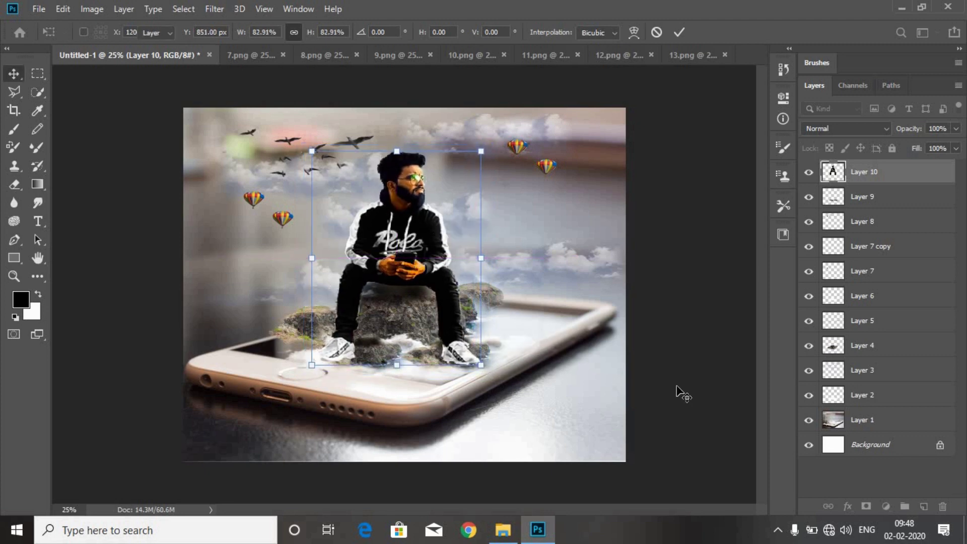
# Move the two small rocks slightly upward between the seated man's feet.
pyautogui.click(378, 358)
pyautogui.moveTo(378, 356); pyautogui.dragTo(375, 349)
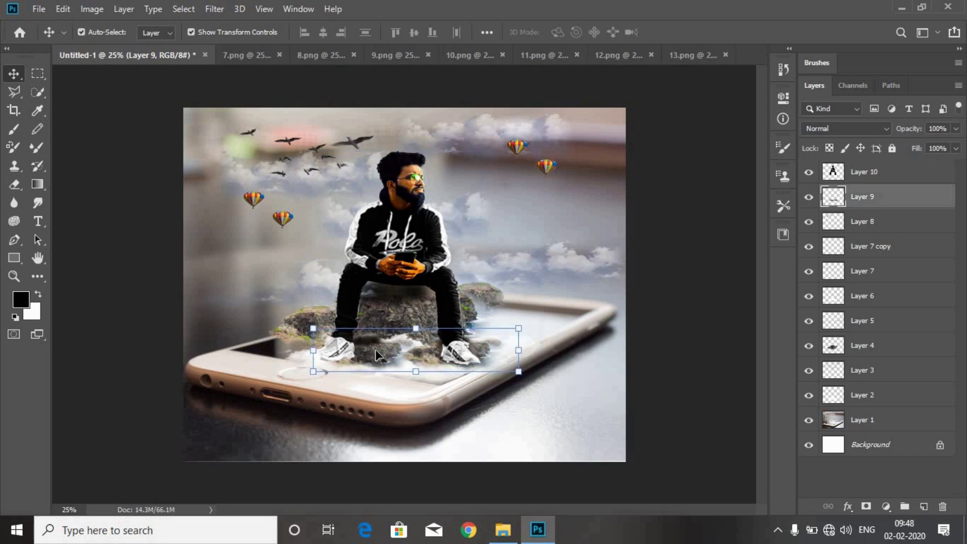
pyautogui.click(583, 371)
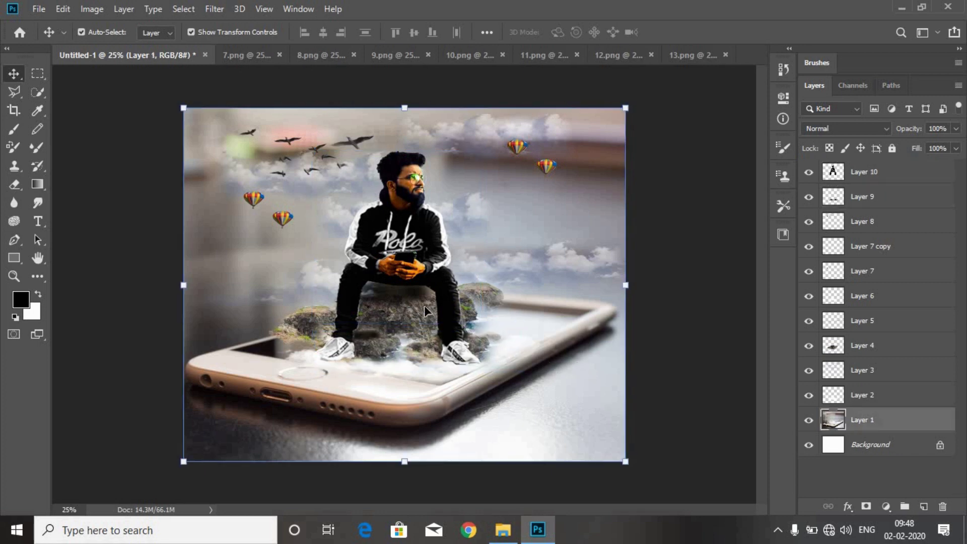
# Move the seated man slightly higher on the rock and select the large rocky island's layer.
pyautogui.click(416, 306)
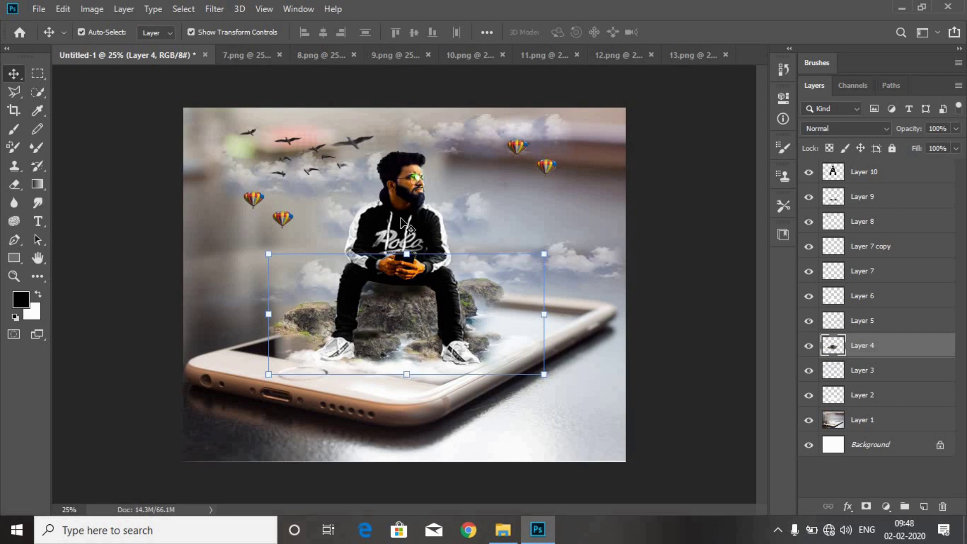
pyautogui.click(403, 220)
pyautogui.moveTo(402, 220); pyautogui.dragTo(402, 208)
pyautogui.click(403, 306)
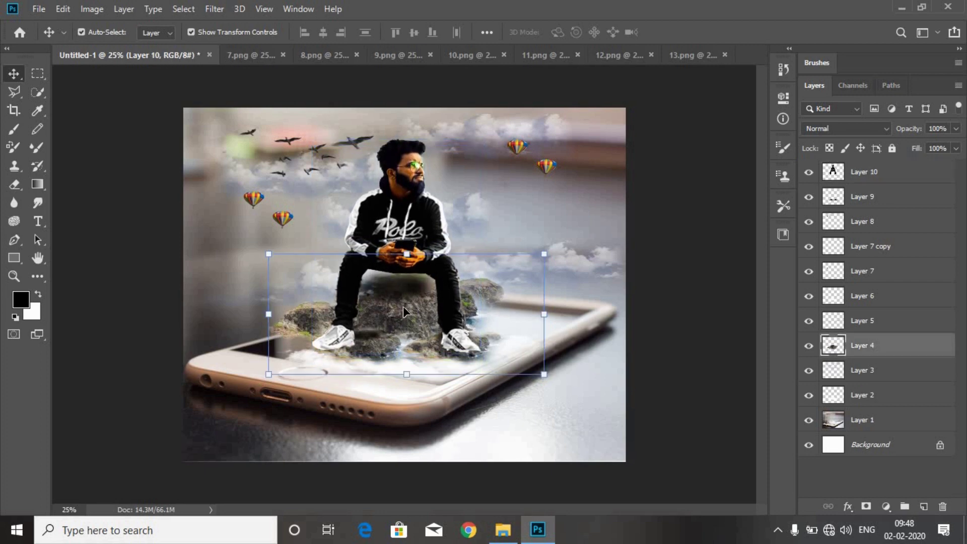
# Reposition the large rocky island under the seated man and resize it to about 90.65% width and 135.78% height.
pyautogui.moveTo(403, 306); pyautogui.dragTo(401, 314)
pyautogui.moveTo(537, 254); pyautogui.dragTo(521, 259)
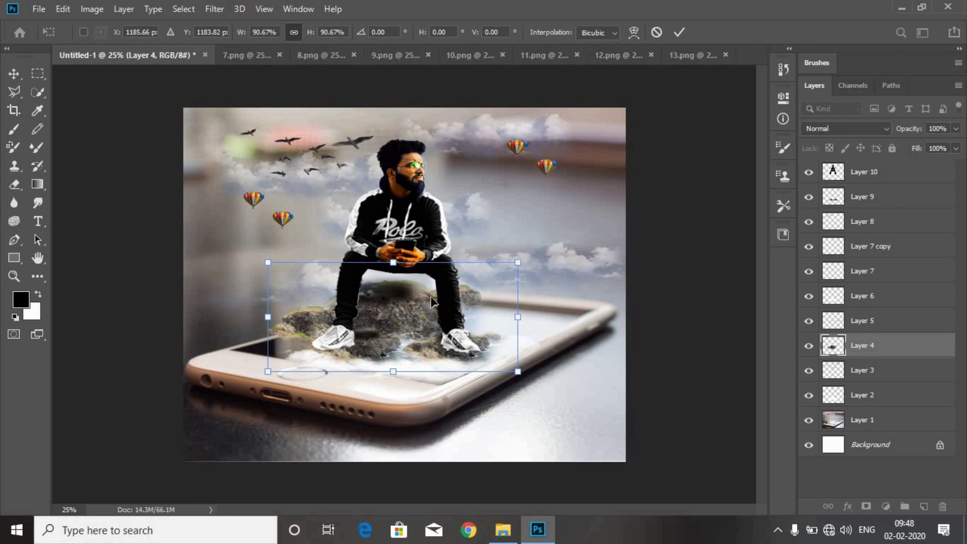
pyautogui.moveTo(432, 302); pyautogui.dragTo(442, 306)
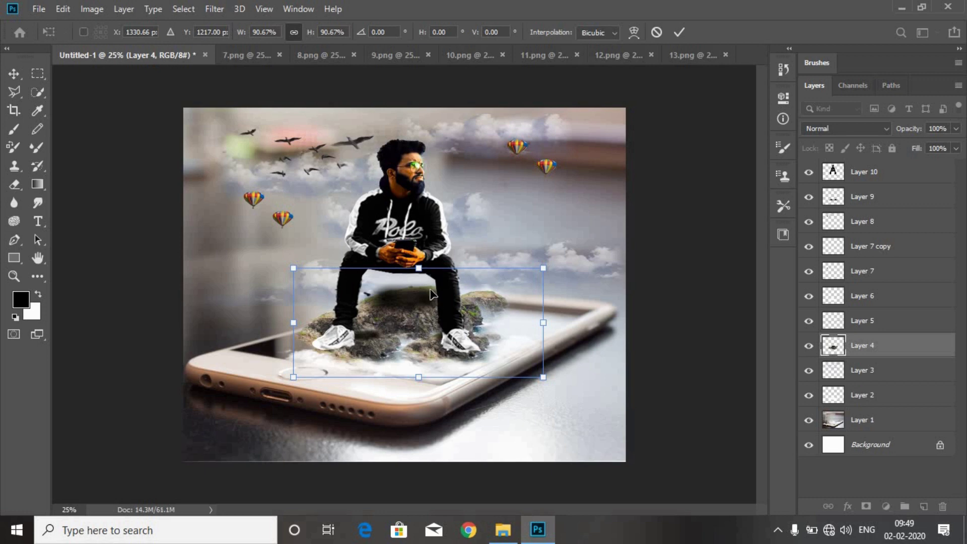
pyautogui.moveTo(419, 272); pyautogui.dragTo(418, 232)
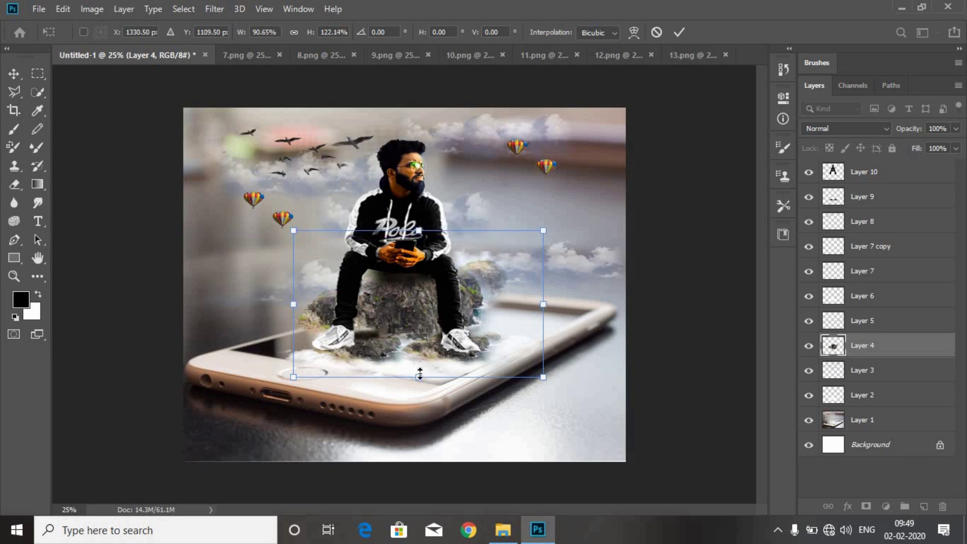
pyautogui.moveTo(419, 373); pyautogui.dragTo(419, 390)
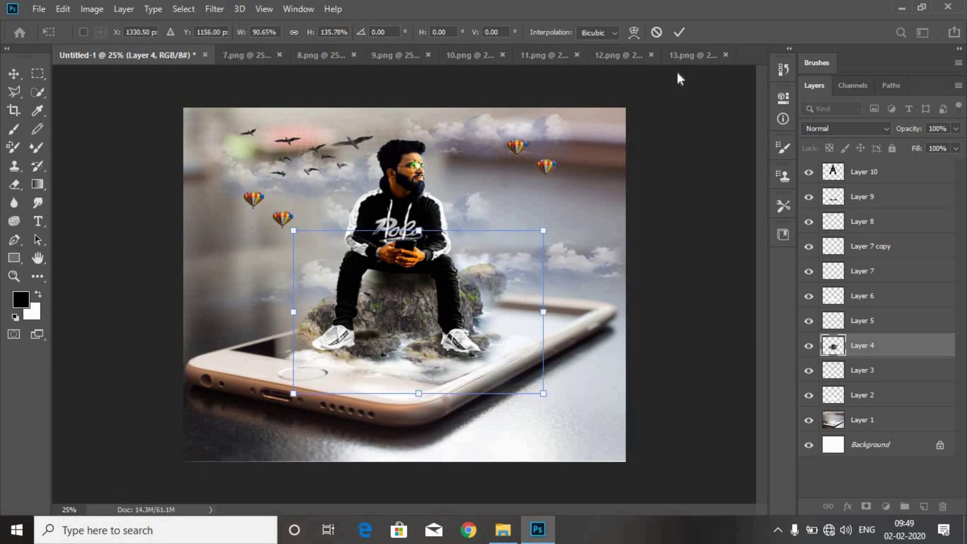
pyautogui.click(680, 32)
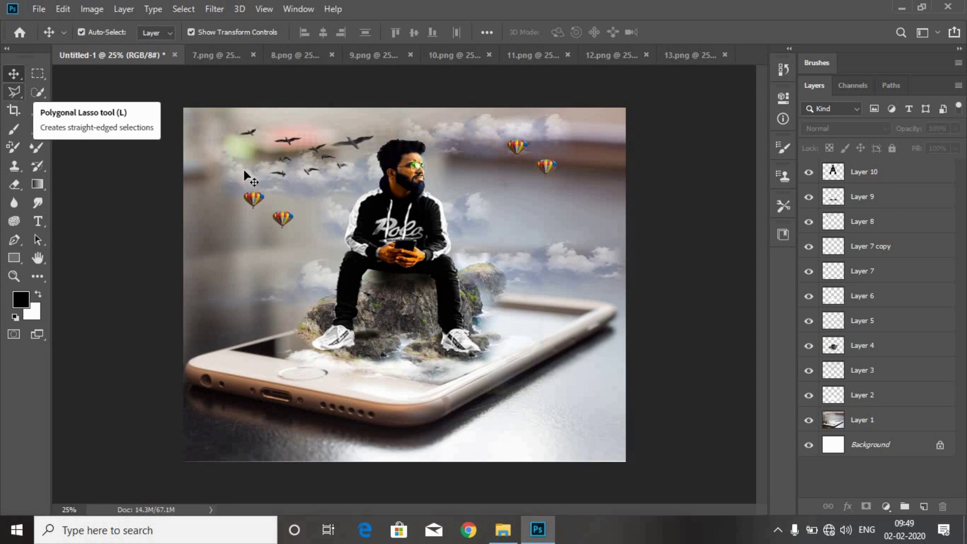
# Bring the colourful app icons and speech bubbles from 13.png into Untitled-1 and place them around the seated man.
pyautogui.click(635, 56)
pyautogui.click(699, 56)
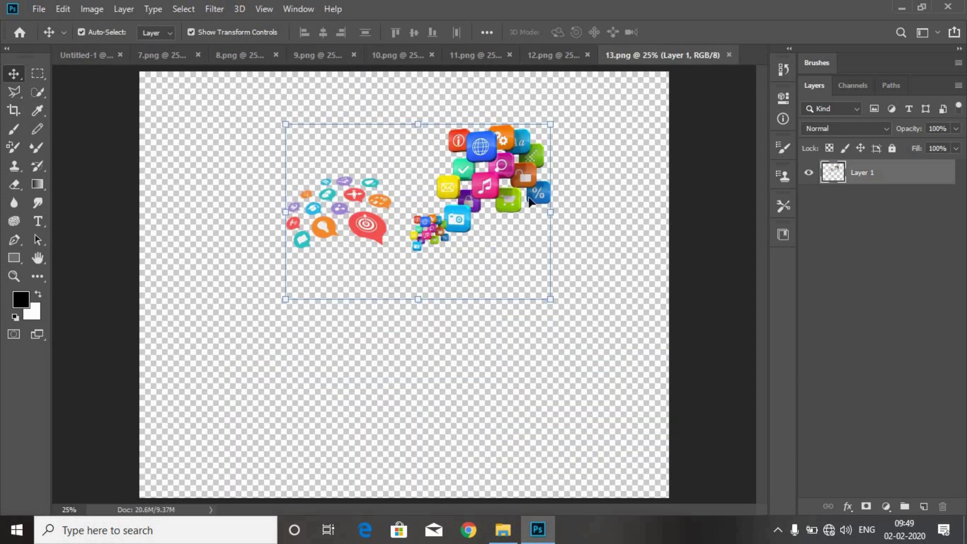
pyautogui.moveTo(512, 177); pyautogui.dragTo(472, 193)
pyautogui.click(702, 186)
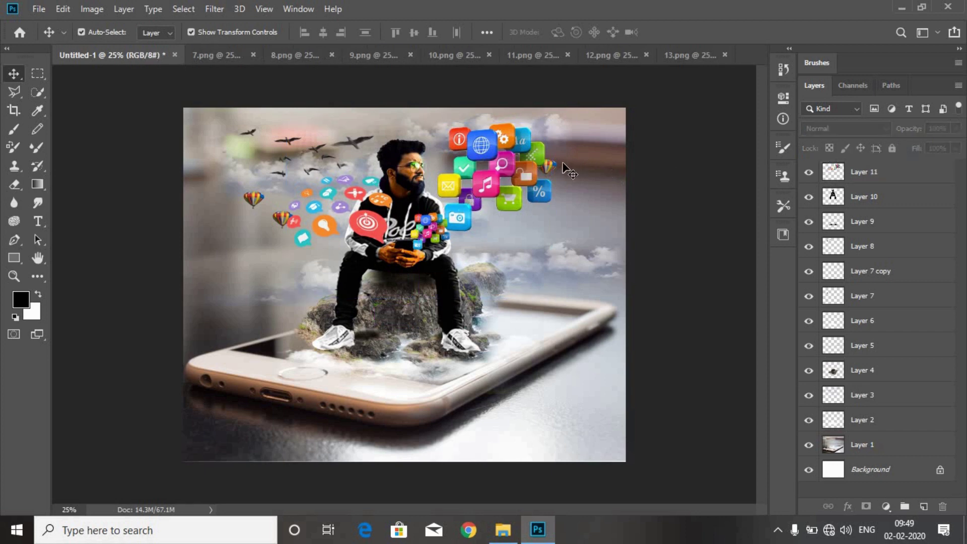
# Shift the app icons layer leftward and slightly down to uncover the balloons in the sky on the man's right.
pyautogui.click(552, 168)
pyautogui.click(569, 179)
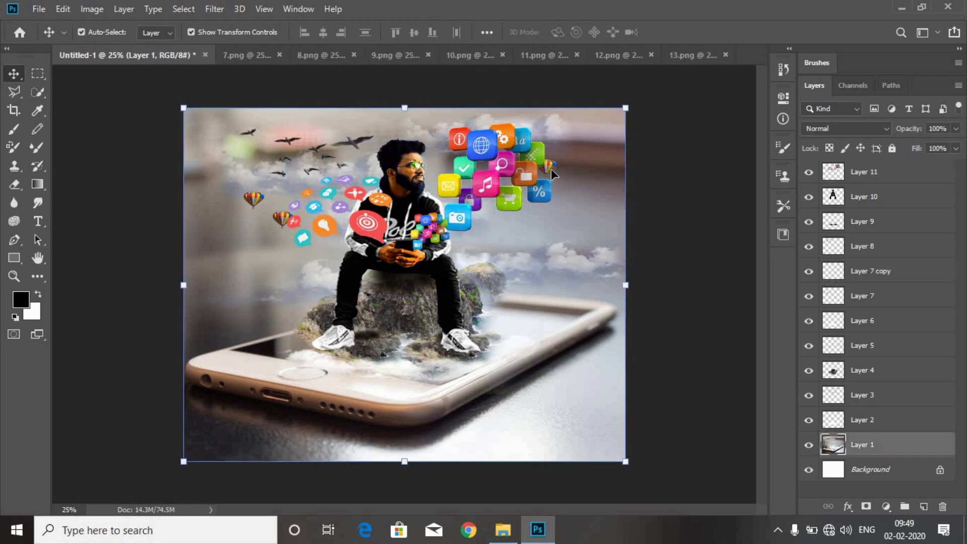
pyautogui.click(551, 168)
pyautogui.moveTo(492, 183); pyautogui.dragTo(436, 203)
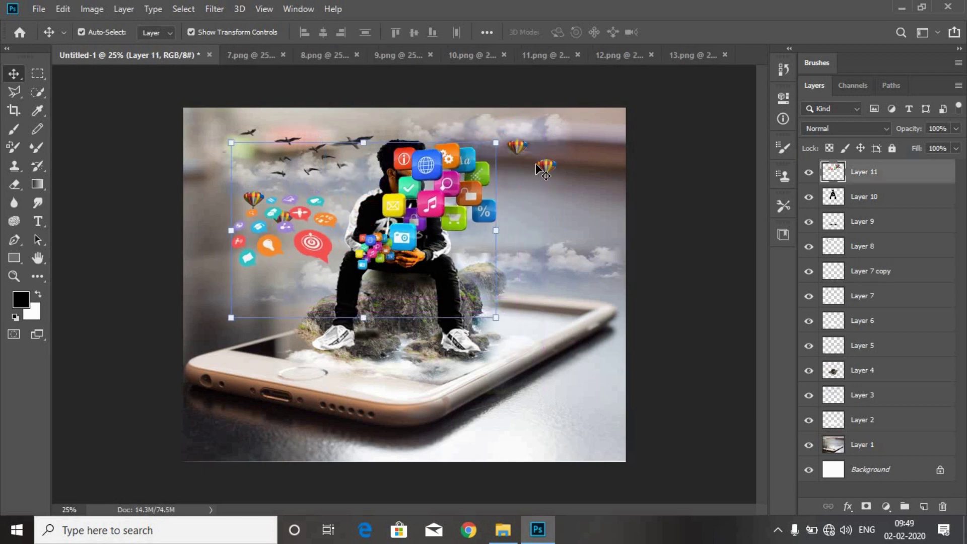
# Nudge the uncovered pair of balloons (Layer 7 copy) upward and to the right.
pyautogui.click(546, 168)
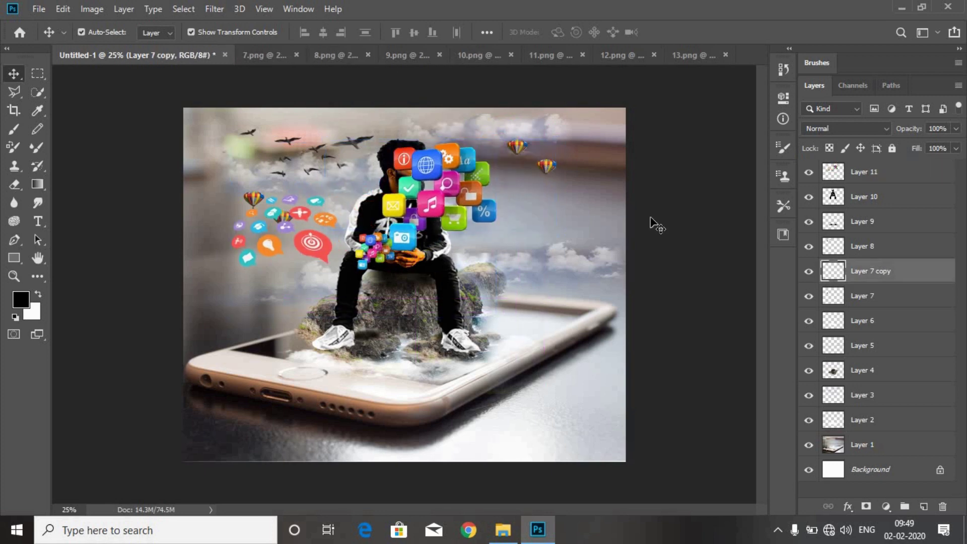
pyautogui.click(652, 222)
pyautogui.click(555, 167)
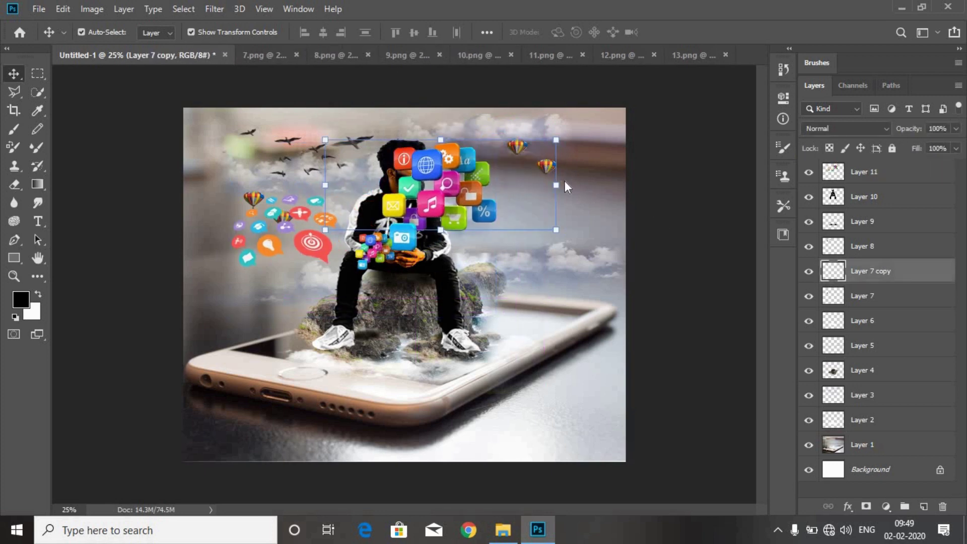
pyautogui.hotkey('shift', 'Up')
pyautogui.hotkey('shift', 'Up')
pyautogui.hotkey('shift', 'Up')
pyautogui.hotkey('shift', 'Up')
pyautogui.hotkey('shift', 'Up')
pyautogui.hotkey('shift', 'Up')
pyautogui.hotkey('shift', 'Up')
pyautogui.hotkey('shift', 'Up')
pyautogui.hotkey('shift', 'Up')
pyautogui.hotkey('shift', 'Up')
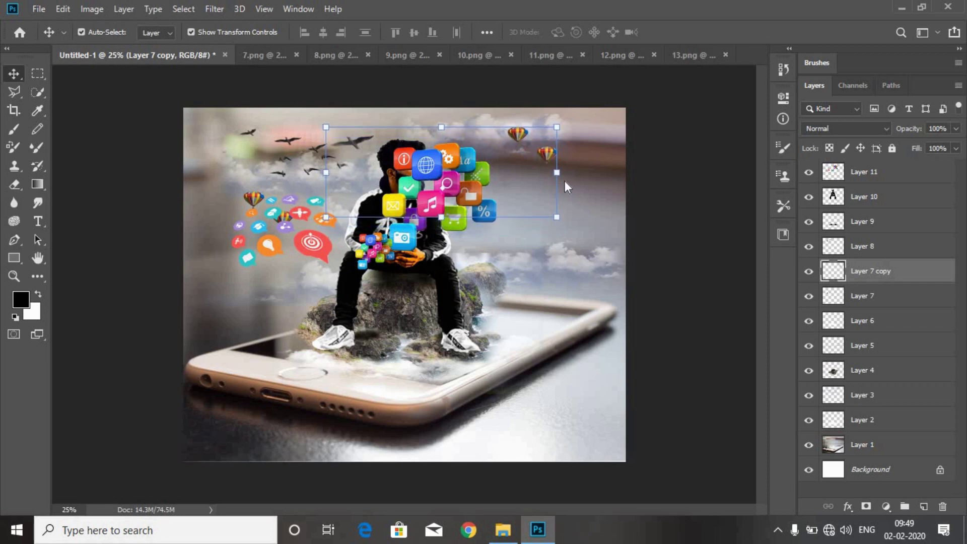
pyautogui.hotkey('shift', 'Right')
pyautogui.hotkey('shift', 'Right')
pyautogui.hotkey('shift', 'Right')
pyautogui.hotkey('shift', 'Right')
pyautogui.hotkey('shift', 'Right')
pyautogui.hotkey('shift', 'Right')
pyautogui.hotkey('shift', 'Right')
pyautogui.hotkey('shift', 'Right')
pyautogui.hotkey('shift', 'Right')
pyautogui.hotkey('shift', 'Right')
pyautogui.hotkey('shift', 'Right')
pyautogui.hotkey('shift', 'Right')
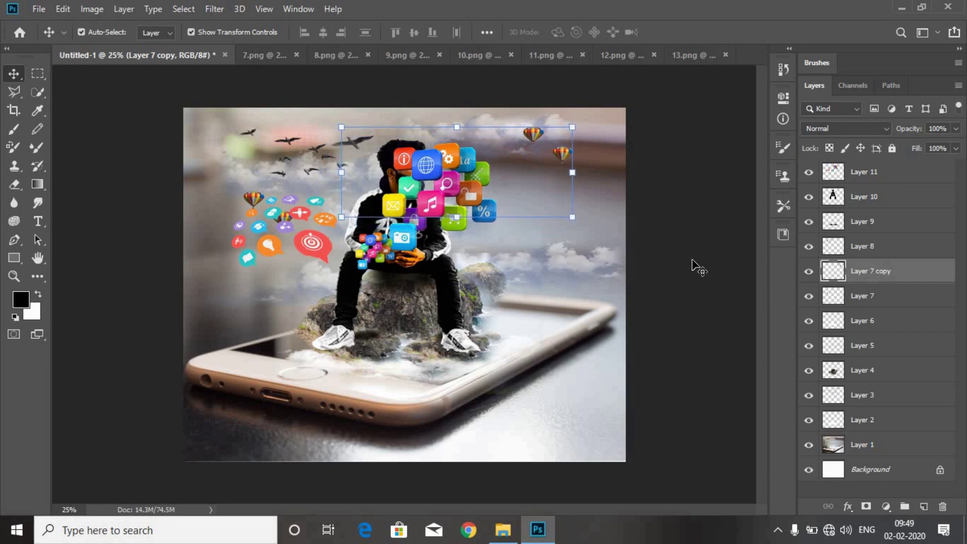
# Move the app icons back so the small cluster rises from the man's phone, and nudge the Layer 7 copy balloons further right.
pyautogui.moveTo(428, 198); pyautogui.dragTo(486, 197)
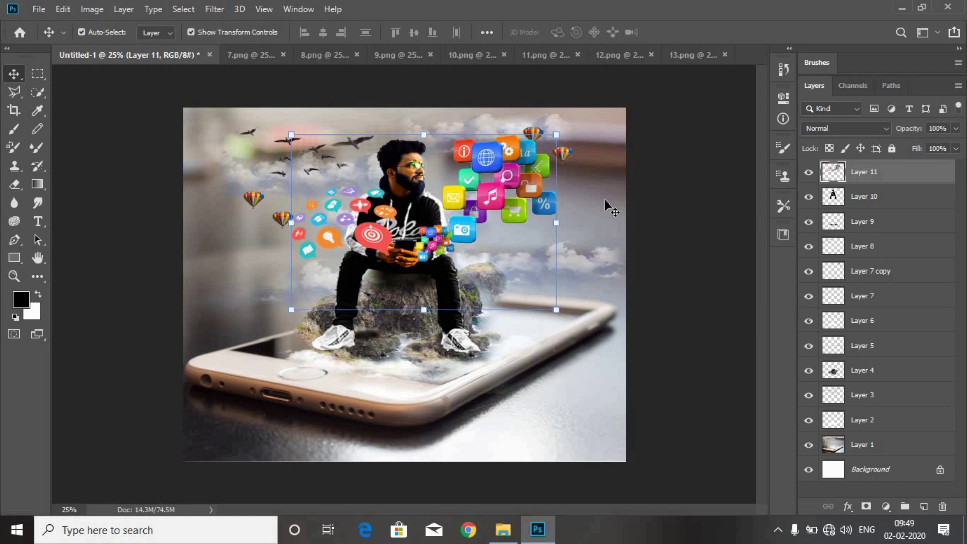
pyautogui.click(562, 154)
pyautogui.hotkey('shift', 'Right')
pyautogui.hotkey('shift', 'Right')
pyautogui.hotkey('shift', 'Right')
pyautogui.hotkey('shift', 'Right')
pyautogui.hotkey('shift', 'Right')
pyautogui.hotkey('shift', 'Right')
pyautogui.hotkey('shift', 'Right')
pyautogui.hotkey('shift', 'Right')
pyautogui.hotkey('shift', 'Right')
pyautogui.hotkey('shift', 'Right')
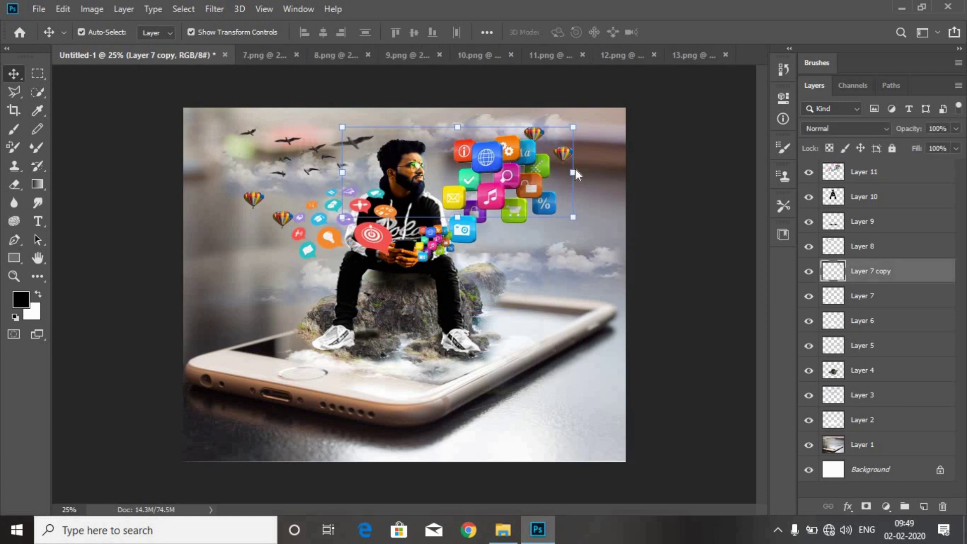
pyautogui.click(650, 287)
# Nudge the seated man slightly lower on the rock.
pyautogui.click(443, 242)
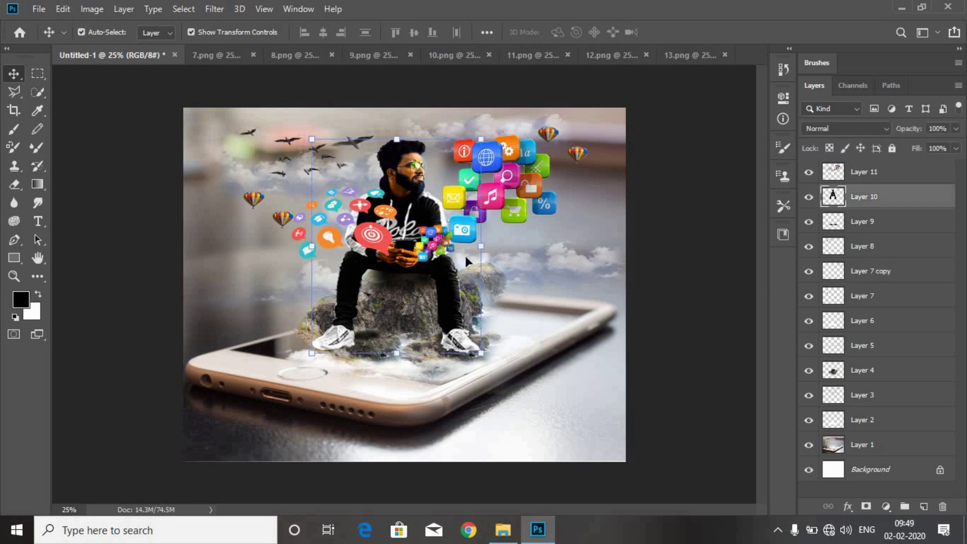
pyautogui.hotkey('shift', 'Up')
pyautogui.hotkey('shift', 'Up')
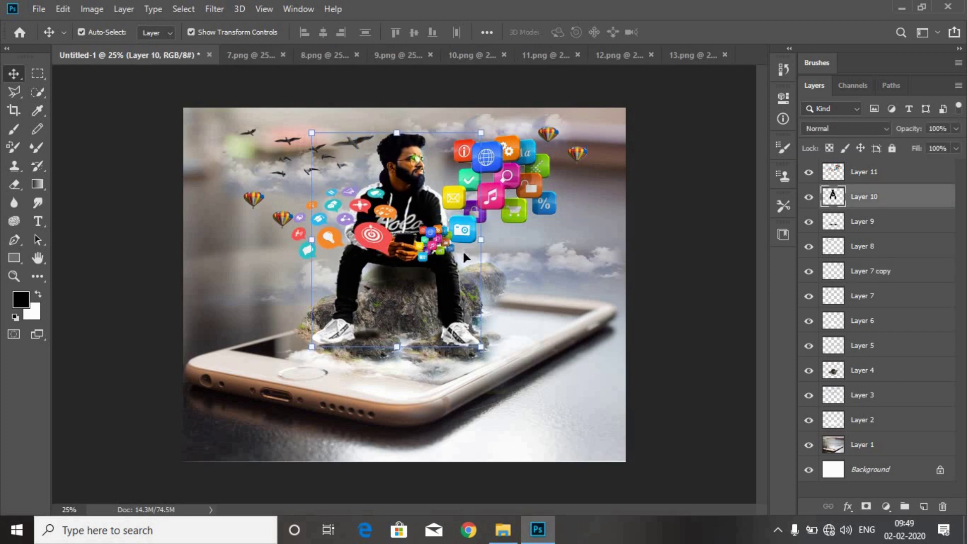
pyautogui.hotkey('shift', 'Down')
pyautogui.hotkey('shift', 'Down')
pyautogui.hotkey('shift', 'Down')
pyautogui.hotkey('shift', 'Down')
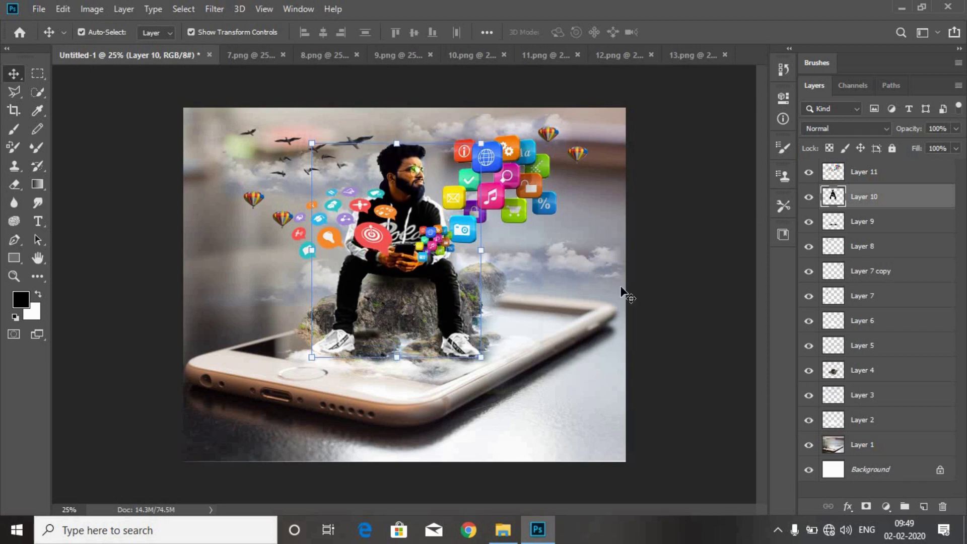
# Nudge the app icons and speech bubbles upward above the phone in the man's hands.
pyautogui.click(516, 186)
pyautogui.hotkey('shift', 'Up')
pyautogui.hotkey('shift', 'Up')
pyautogui.hotkey('shift', 'Up')
pyautogui.hotkey('shift', 'Up')
pyautogui.hotkey('shift', 'Up')
pyautogui.hotkey('shift', 'Up')
pyautogui.hotkey('shift', 'Up')
pyautogui.hotkey('shift', 'Up')
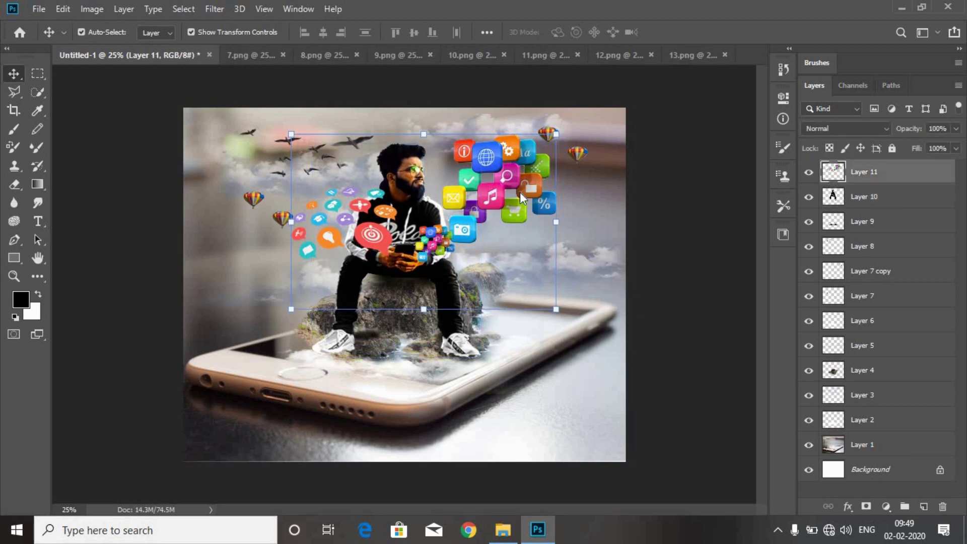
pyautogui.hotkey('shift', 'Up')
pyautogui.hotkey('shift', 'Up')
pyautogui.hotkey('shift', 'Up')
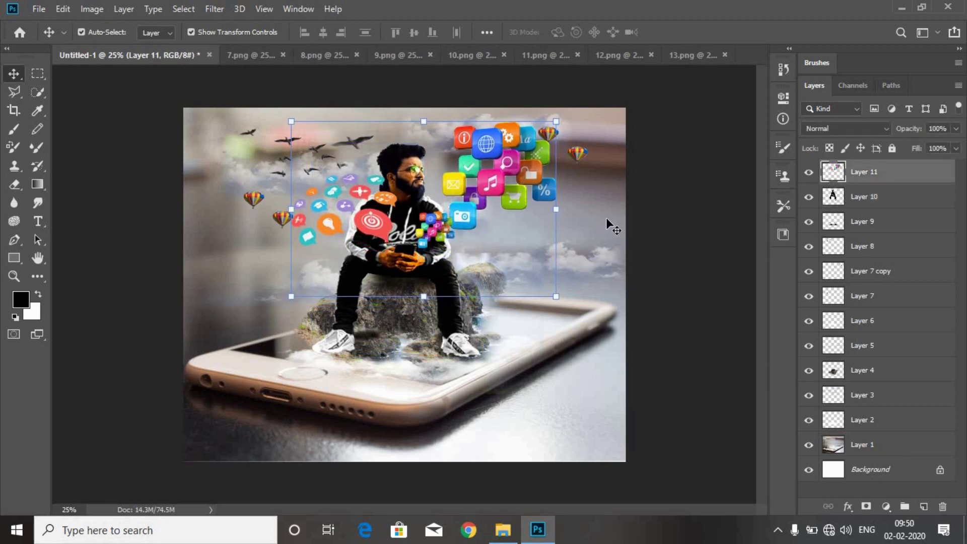
# Nudge the Layer 7 copy balloons further right, clear of the raised app icons.
pyautogui.click(583, 155)
pyautogui.hotkey('shift', 'Right')
pyautogui.hotkey('shift', 'Right')
pyautogui.hotkey('shift', 'Right')
pyautogui.hotkey('shift', 'Right')
pyautogui.hotkey('shift', 'Right')
pyautogui.hotkey('shift', 'Right')
pyautogui.hotkey('shift', 'Right')
pyautogui.hotkey('shift', 'Right')
pyautogui.hotkey('shift', 'Right')
pyautogui.hotkey('shift', 'Right')
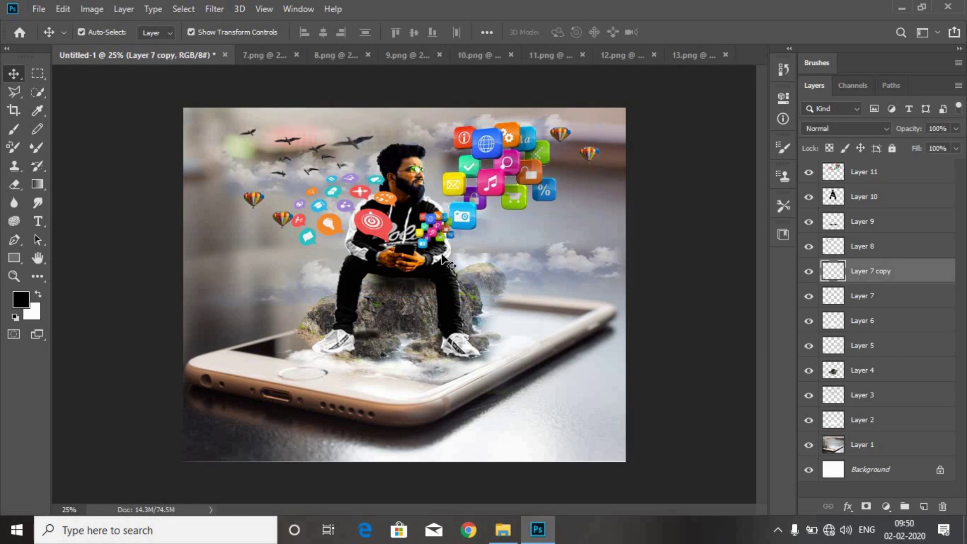
# Nudge the Layer 7 balloons to the left, away from the speech bubbles.
pyautogui.click(282, 219)
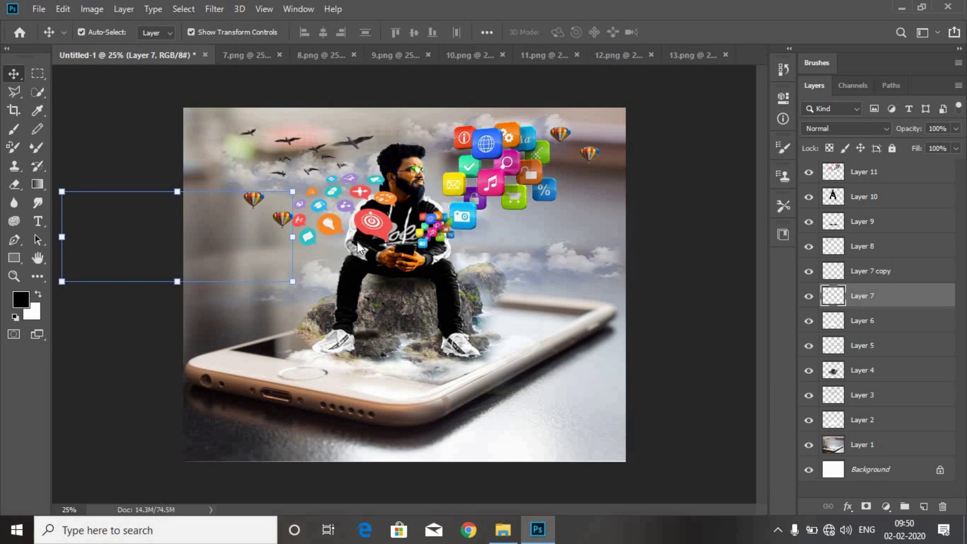
pyautogui.hotkey('shift', 'Left')
pyautogui.hotkey('shift', 'Left')
pyautogui.hotkey('shift', 'Left')
pyautogui.hotkey('shift', 'Left')
pyautogui.hotkey('shift', 'Left')
pyautogui.hotkey('shift', 'Left')
pyautogui.hotkey('shift', 'Left')
pyautogui.hotkey('shift', 'Left')
pyautogui.hotkey('shift', 'Left')
pyautogui.click(728, 247)
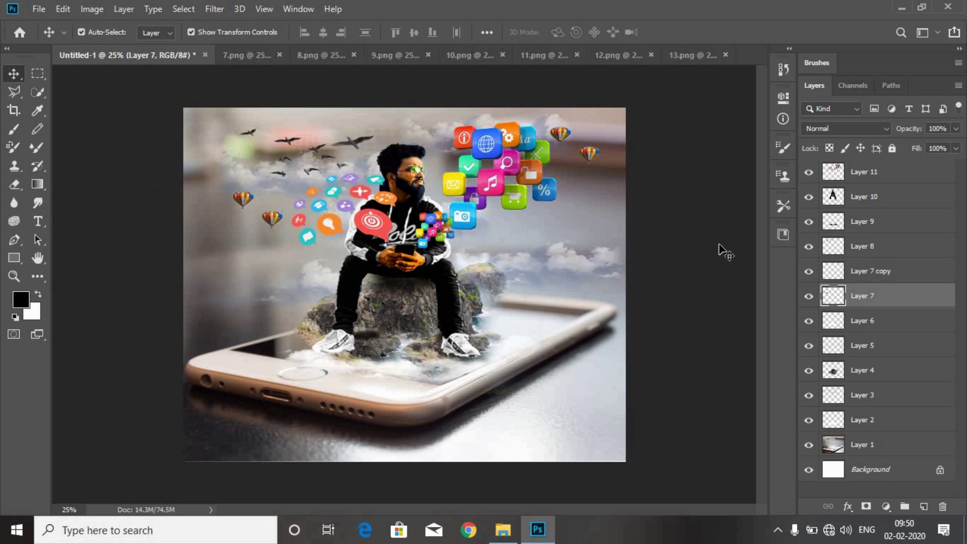
# Examine which layers hold the birds and clouds by selecting elements in the image.
pyautogui.click(313, 153)
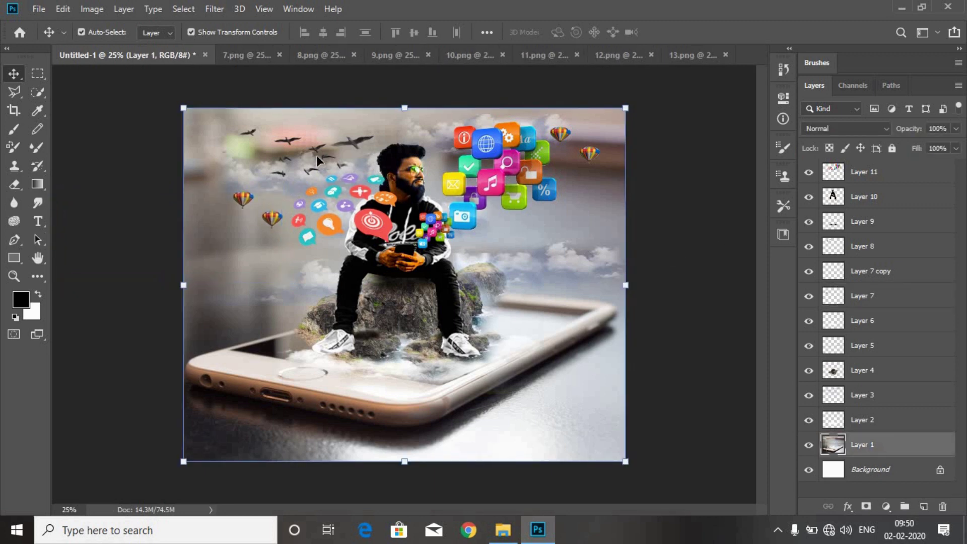
pyautogui.click(860, 332)
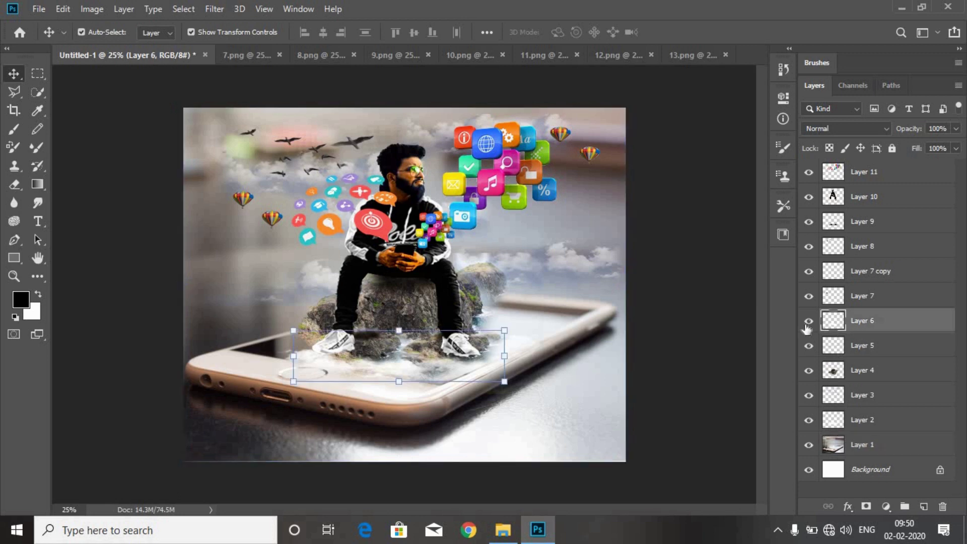
pyautogui.click(319, 158)
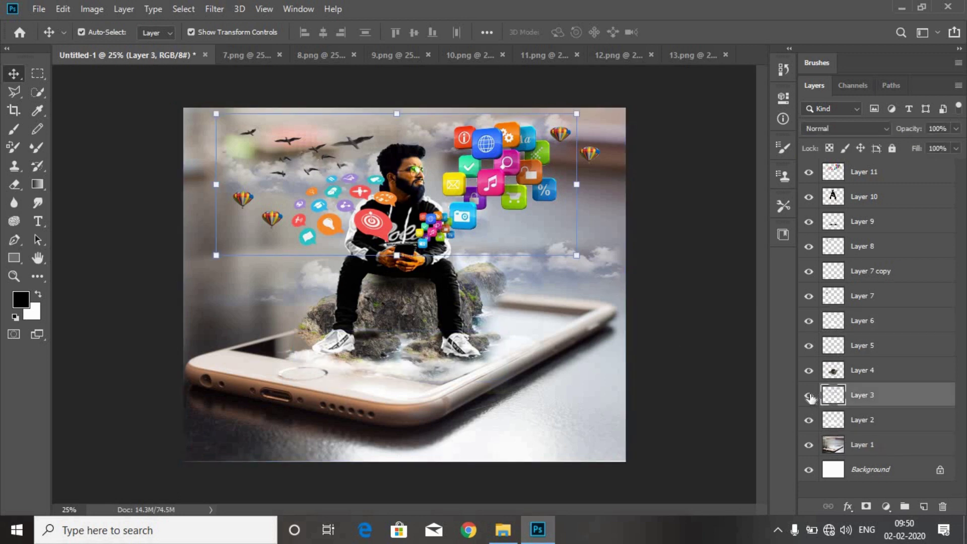
pyautogui.click(678, 375)
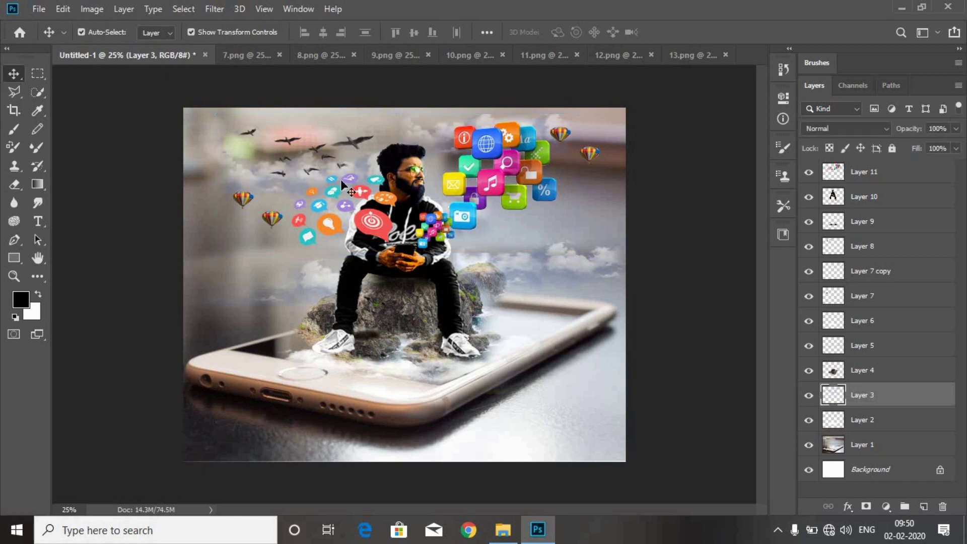
pyautogui.click(597, 368)
pyautogui.click(673, 277)
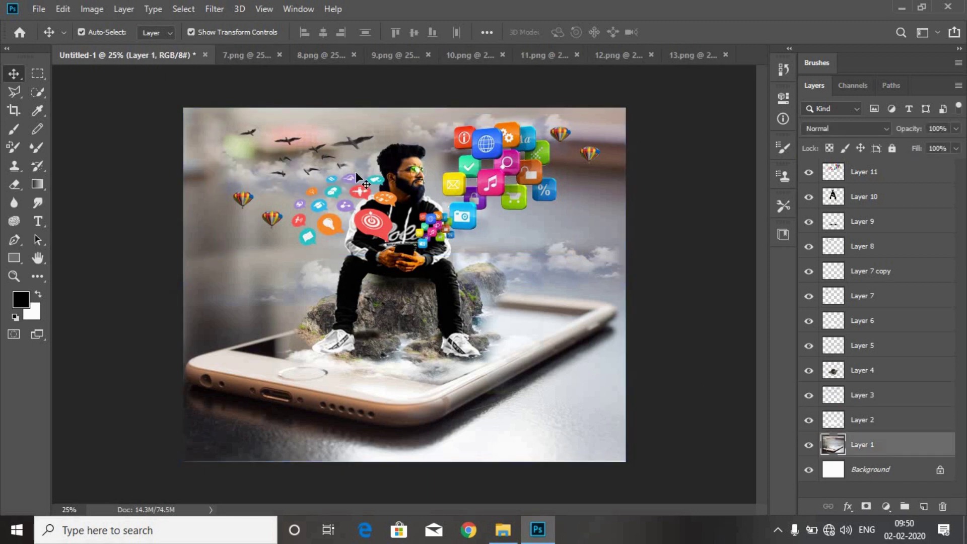
pyautogui.click(600, 347)
pyautogui.click(708, 298)
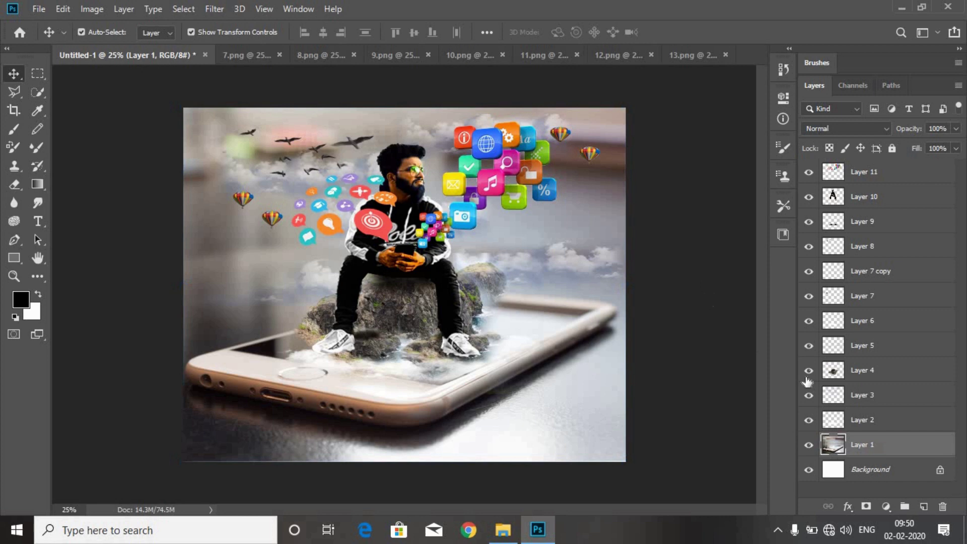
# Toggle individual layers off and on, including Layer 6, Layer 7, Layer 7 copy and Layer 2, to identify their contents.
pyautogui.click(810, 345)
pyautogui.click(810, 322)
pyautogui.click(810, 322)
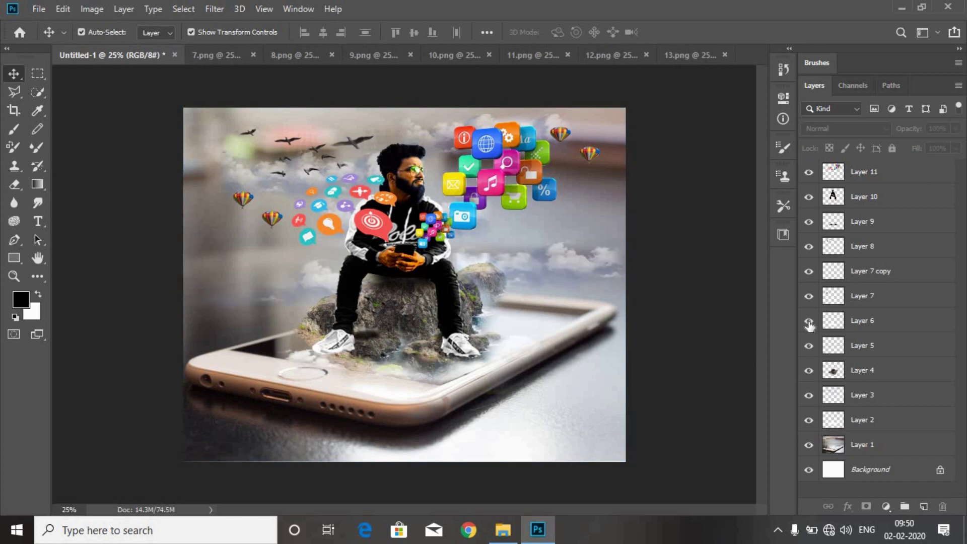
pyautogui.click(809, 297)
pyautogui.click(809, 296)
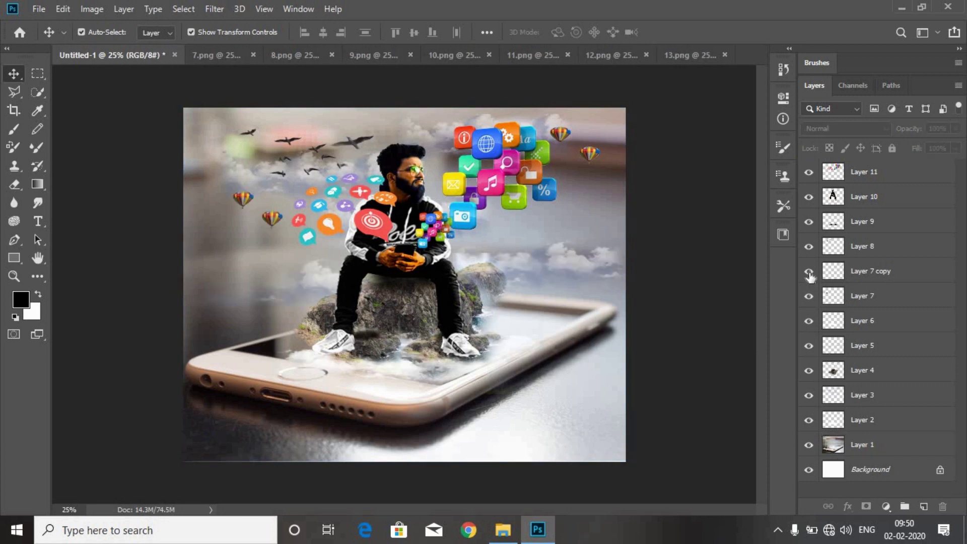
pyautogui.click(809, 272)
pyautogui.click(810, 272)
pyautogui.click(810, 395)
pyautogui.click(809, 421)
pyautogui.click(809, 420)
# Compare the image with and without the Layer 5 clouds and leave that layer hidden.
pyautogui.click(810, 346)
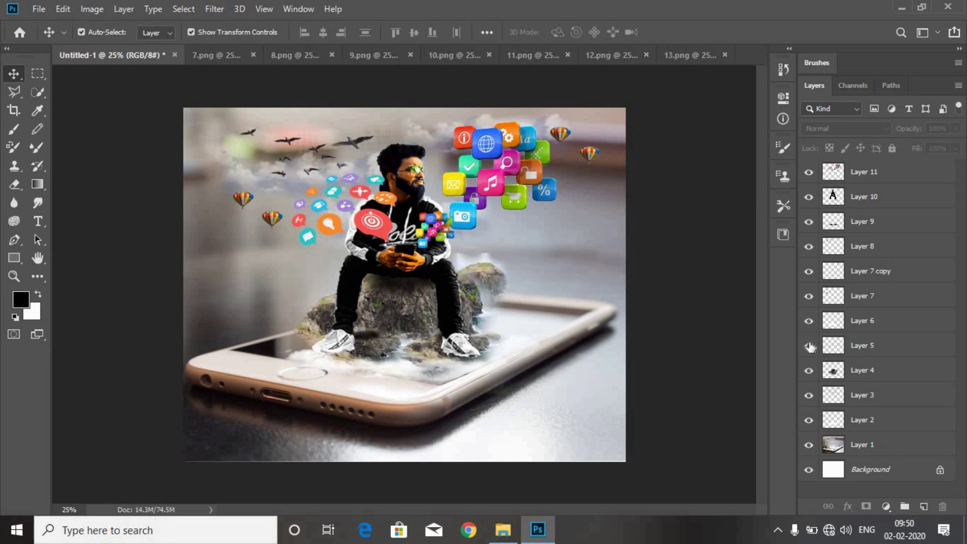
pyautogui.click(809, 346)
pyautogui.click(810, 346)
pyautogui.click(809, 346)
pyautogui.click(809, 346)
# Check the contents of Layer 8 by toggling its visibility, and duplicate it with the default name.
pyautogui.click(809, 247)
pyautogui.click(809, 246)
pyautogui.click(850, 251)
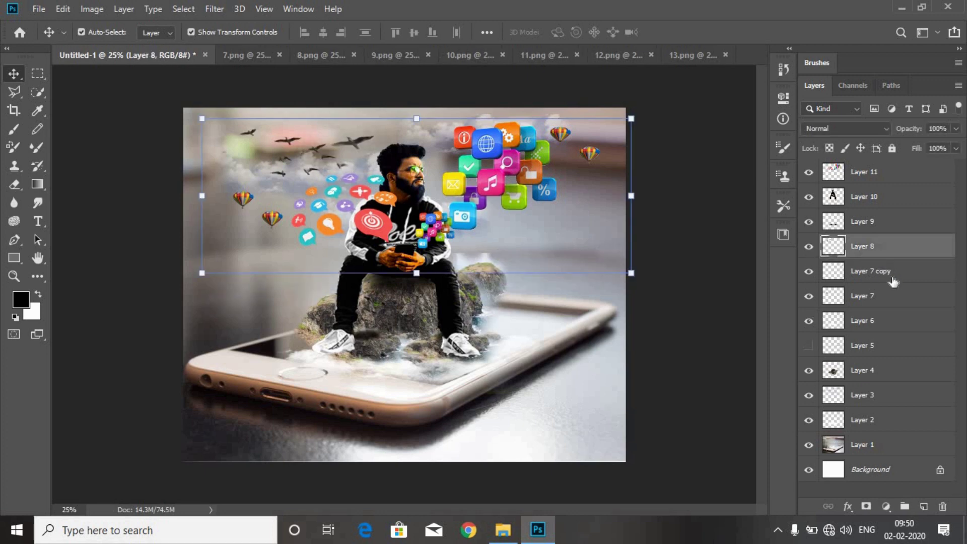
pyautogui.rightClick(860, 252)
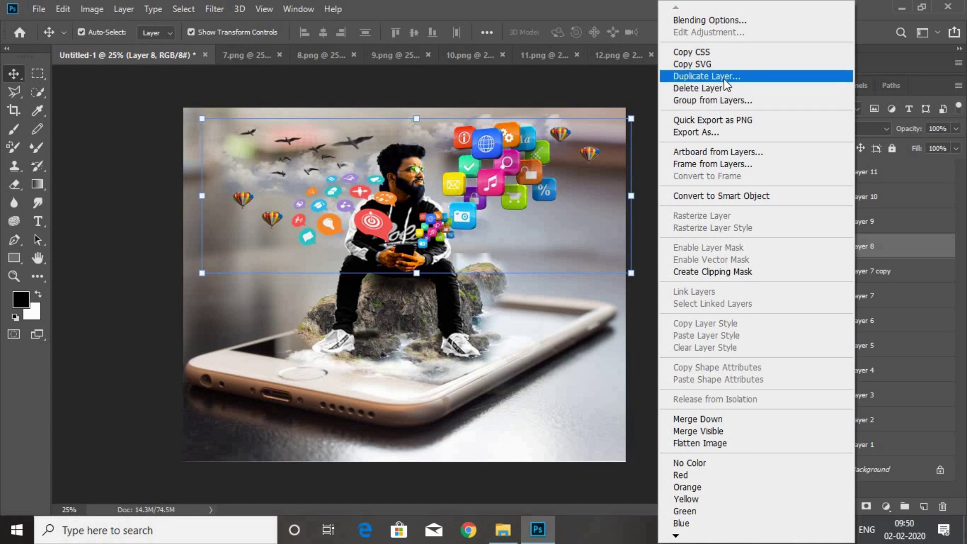
pyautogui.click(724, 77)
pyautogui.click(593, 140)
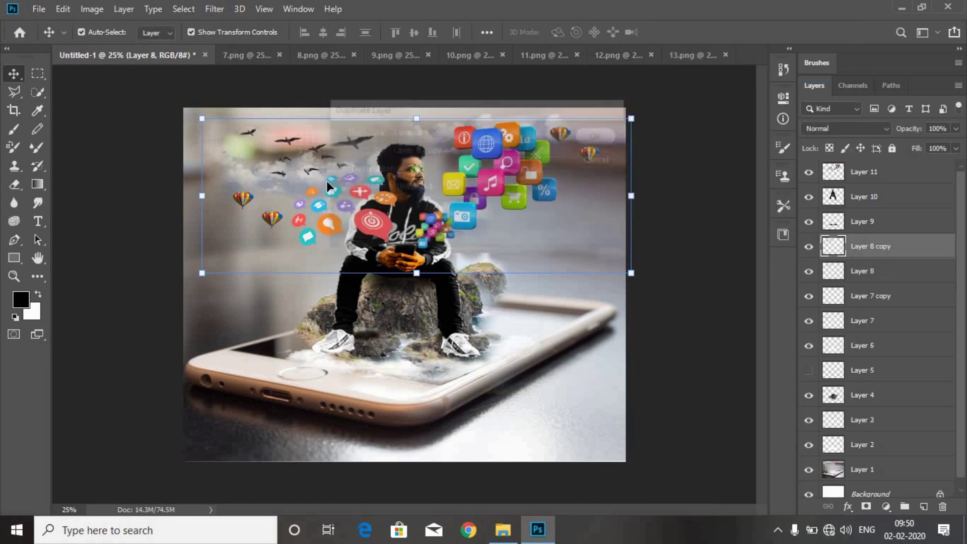
# Move the duplicated flock of birds below the app icons, into the open area beside the man.
pyautogui.moveTo(327, 155); pyautogui.dragTo(624, 283)
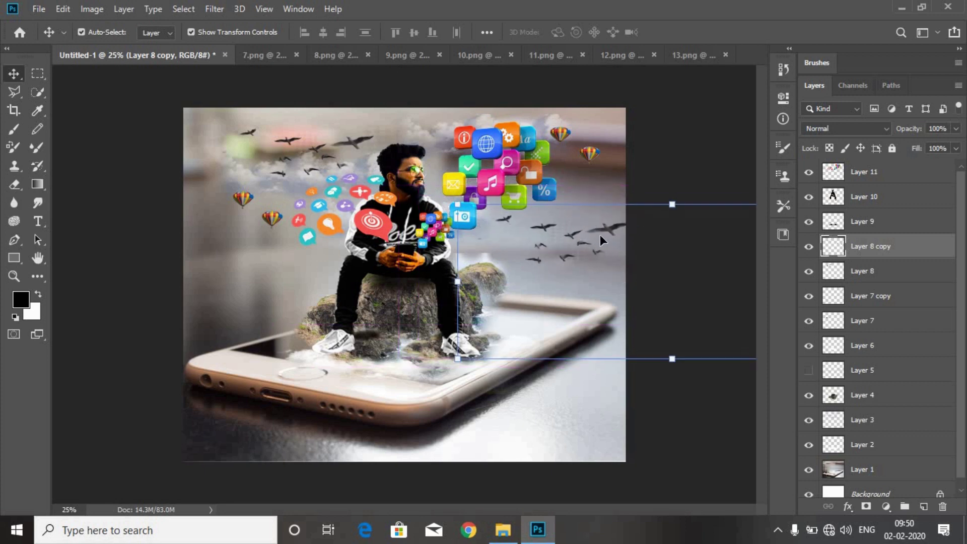
pyautogui.moveTo(605, 228); pyautogui.dragTo(595, 231)
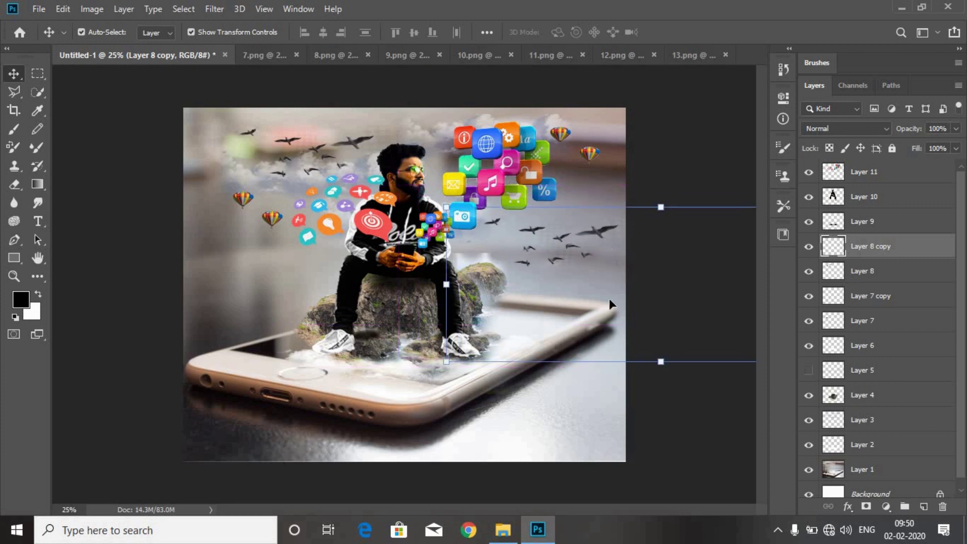
pyautogui.click(706, 174)
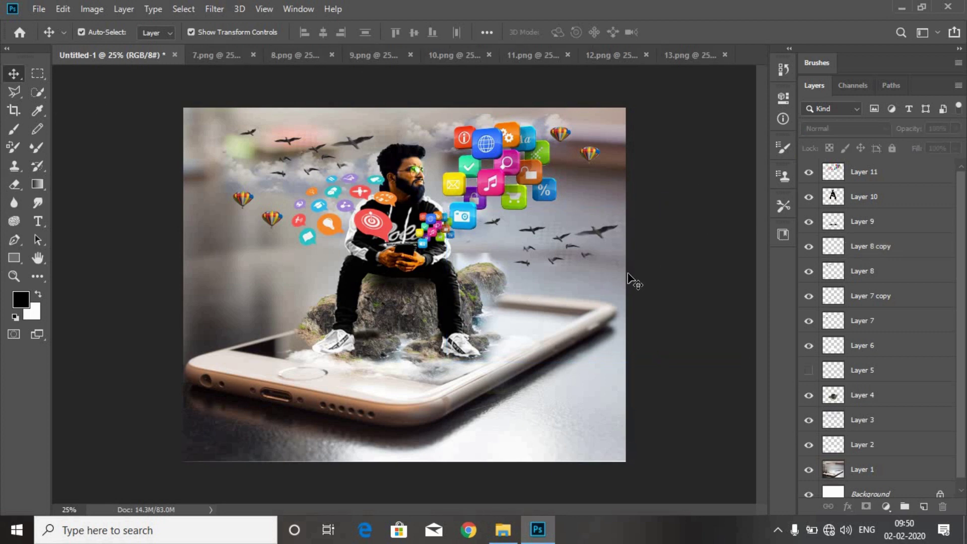
# Outline the rock edge beside the man's leg at image left on Layer 4 with the Polygonal Lasso, erase it and deselect.
pyautogui.click(461, 261)
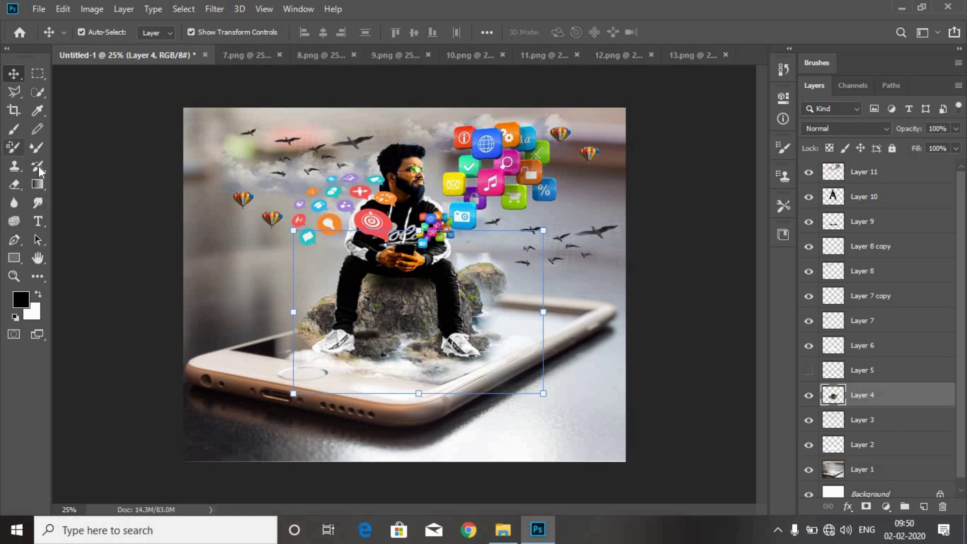
pyautogui.click(14, 185)
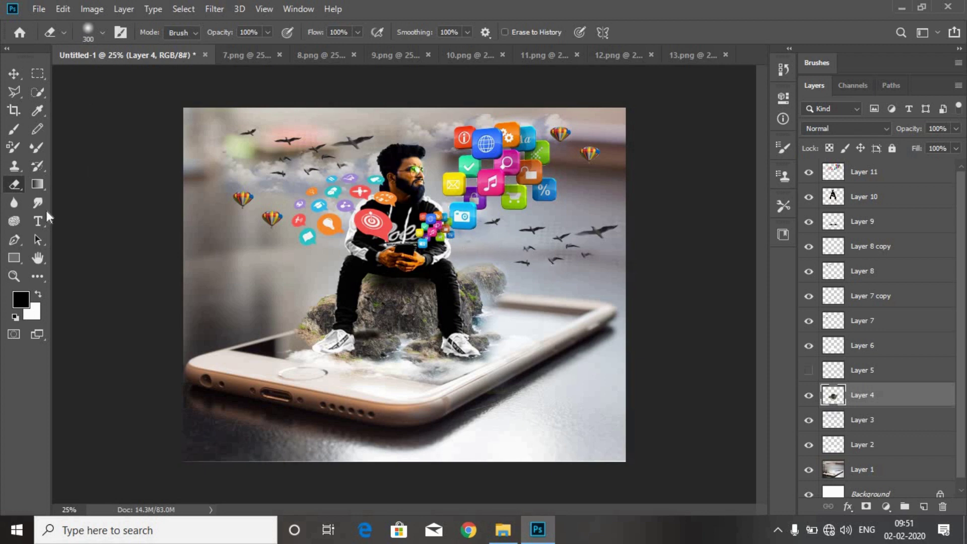
pyautogui.click(14, 92)
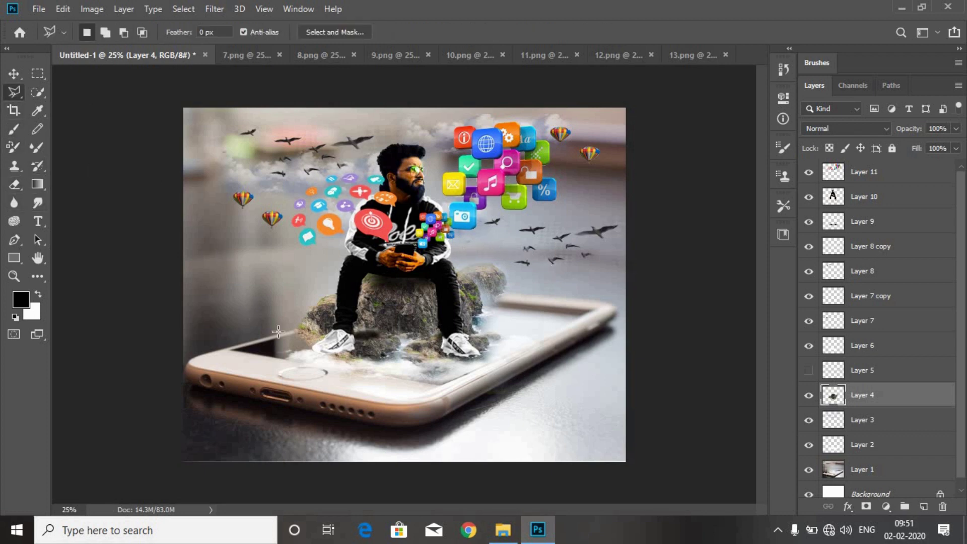
pyautogui.click(296, 331)
pyautogui.click(281, 296)
pyautogui.click(296, 332)
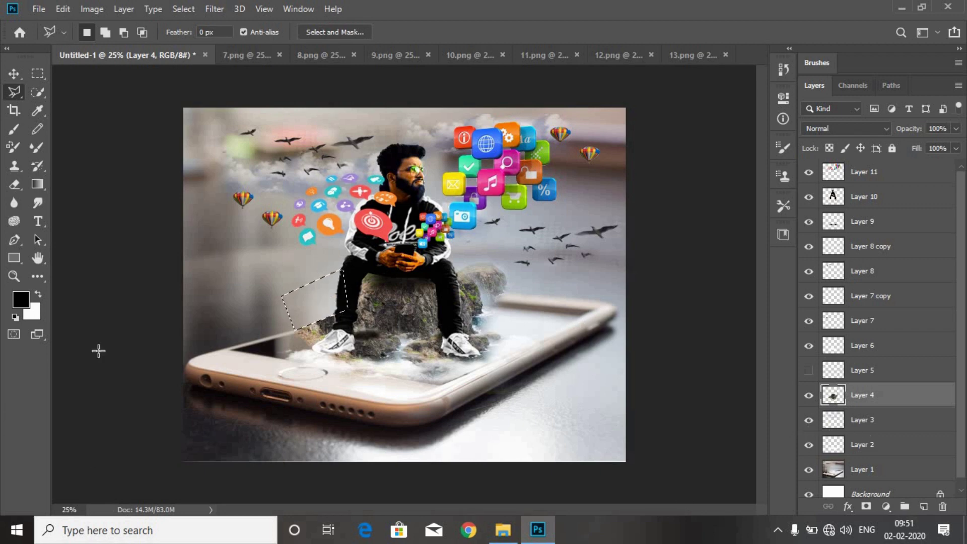
pyautogui.click(14, 74)
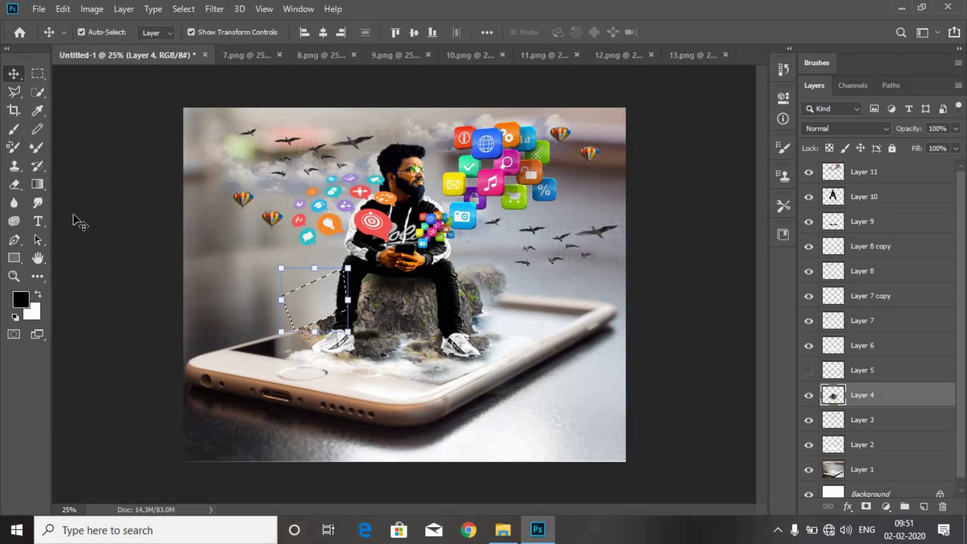
pyautogui.press('m')
pyautogui.rightClick(307, 300)
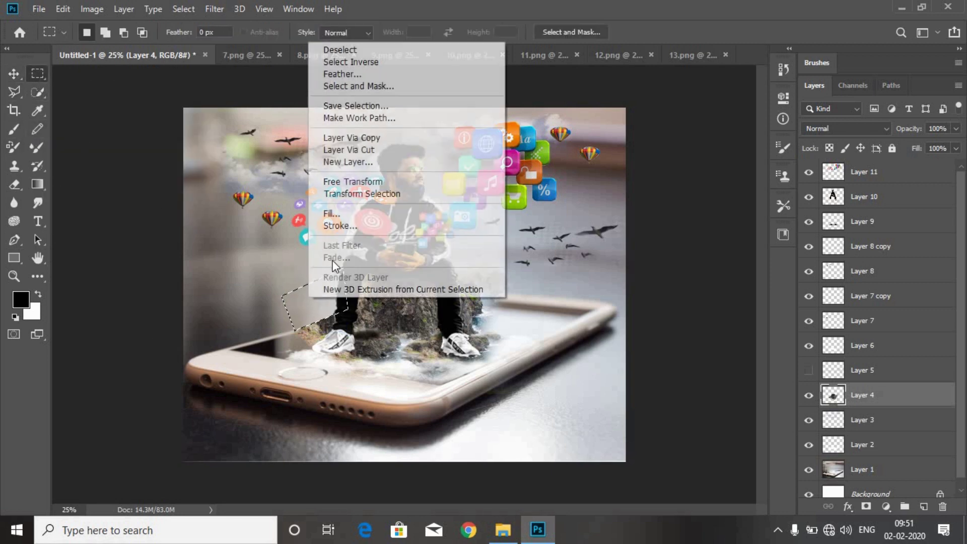
pyautogui.click(349, 49)
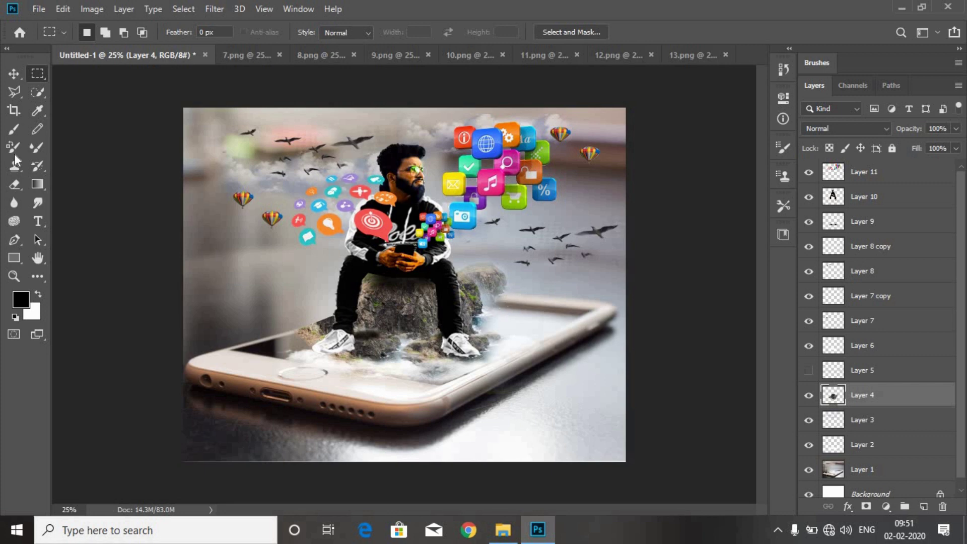
# Outline the faded rock at the right of the man's seat on Layer 4, delete it and clear the selection.
pyautogui.click(14, 91)
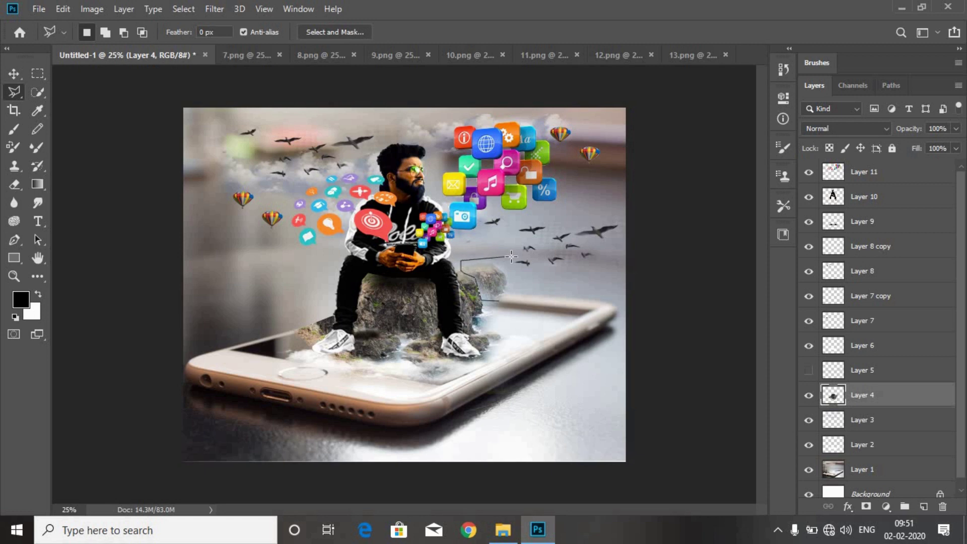
pyautogui.doubleClick(500, 303)
pyautogui.click(13, 74)
pyautogui.click(38, 73)
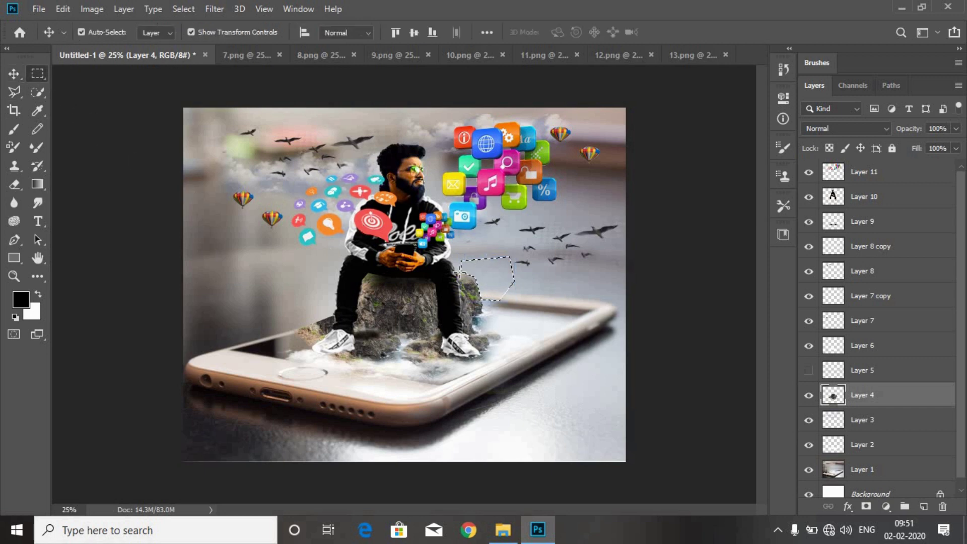
pyautogui.rightClick(492, 271)
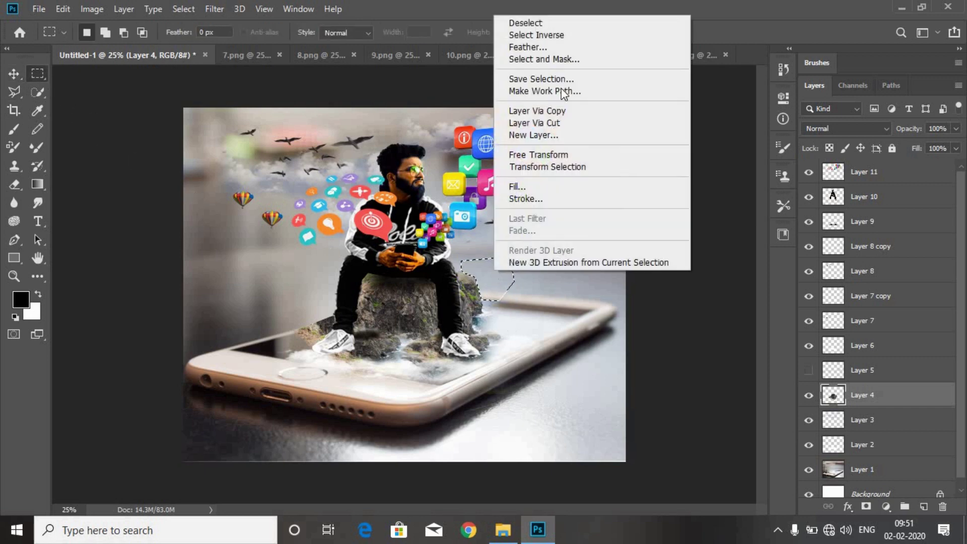
pyautogui.click(529, 24)
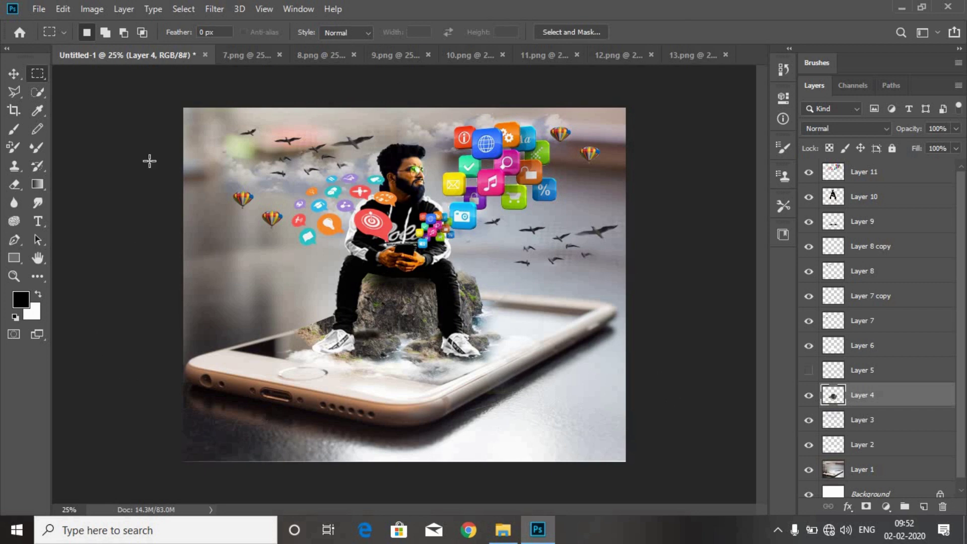
pyautogui.click(14, 74)
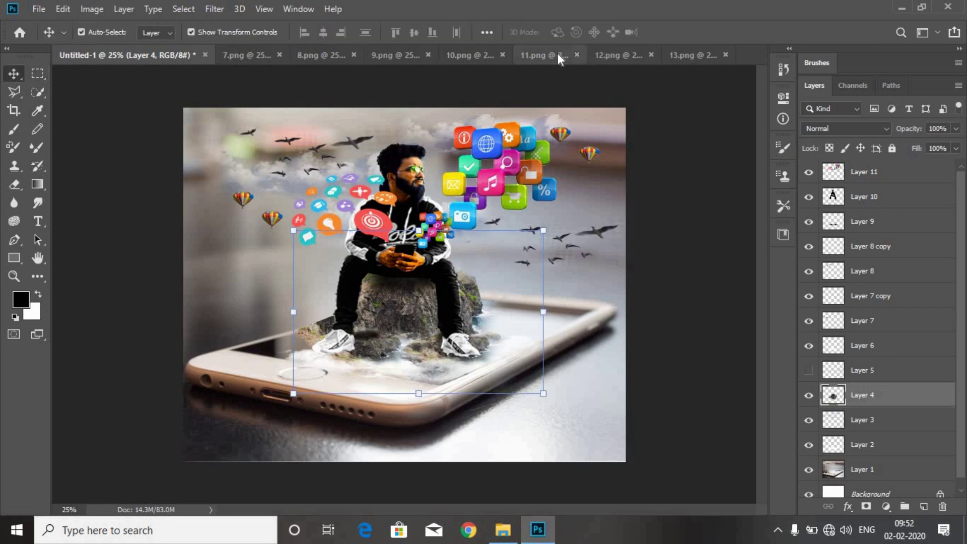
# Bring the shadow from 11.png into the composition at the man's feet and stack its layer directly beneath Layer 10.
pyautogui.click(557, 55)
pyautogui.moveTo(468, 382); pyautogui.dragTo(463, 363)
pyautogui.moveTo(535, 315); pyautogui.dragTo(460, 356)
pyautogui.moveTo(865, 403); pyautogui.dragTo(863, 209)
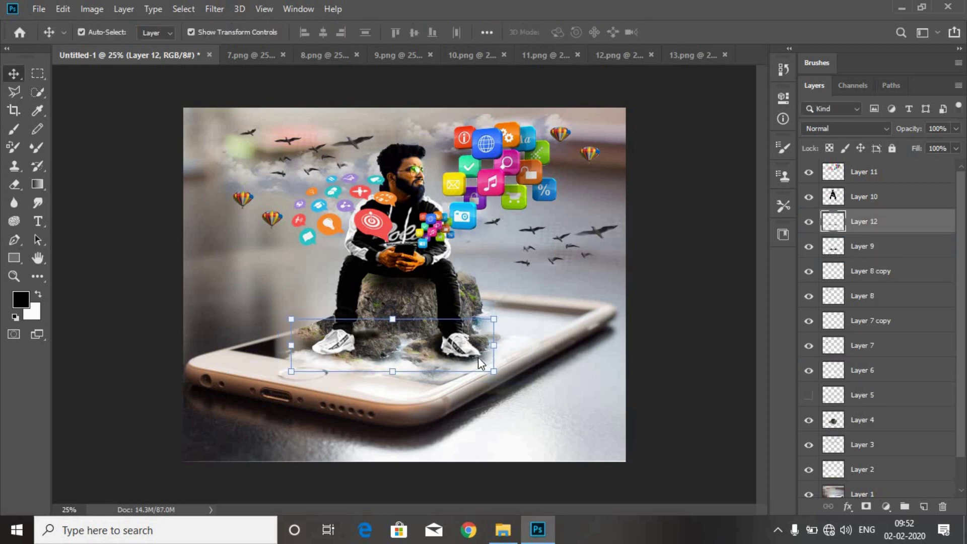
# Nudge the shadow layer sideways and down until it sits beneath both of the man's shoes.
pyautogui.moveTo(479, 357); pyautogui.dragTo(483, 359)
pyautogui.hotkey('shift', 'Right')
pyautogui.hotkey('shift', 'Right')
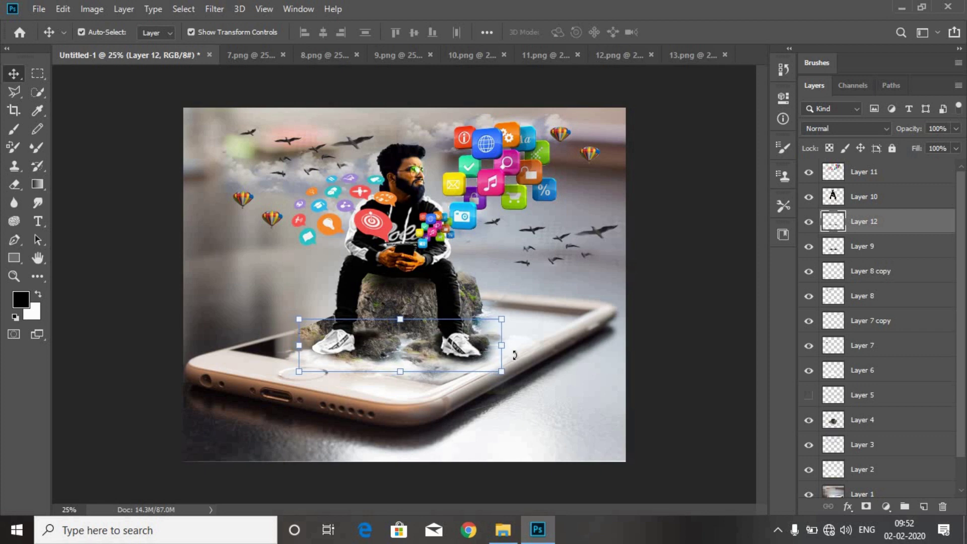
pyautogui.hotkey('shift', 'Down')
pyautogui.hotkey('shift', 'Down')
pyautogui.hotkey('shift', 'Down')
pyautogui.hotkey('shift', 'Down')
pyautogui.hotkey('shift', 'Down')
pyautogui.hotkey('shift', 'Down')
pyautogui.hotkey('shift', 'Down')
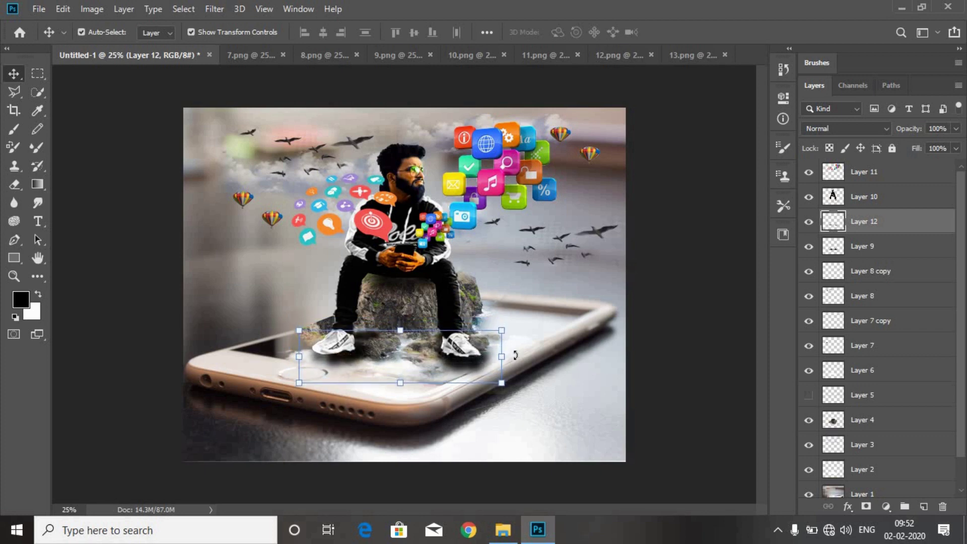
pyautogui.hotkey('shift', 'Left')
pyautogui.hotkey('shift', 'Left')
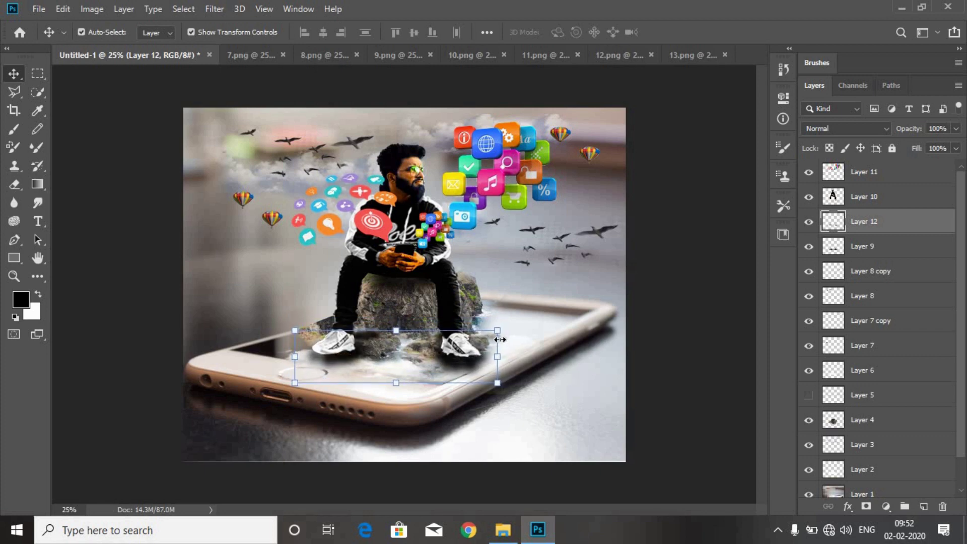
# Lower the shadow layer's opacity to 73%, fine-tune its position under the shoes and deselect it.
pyautogui.click(956, 129)
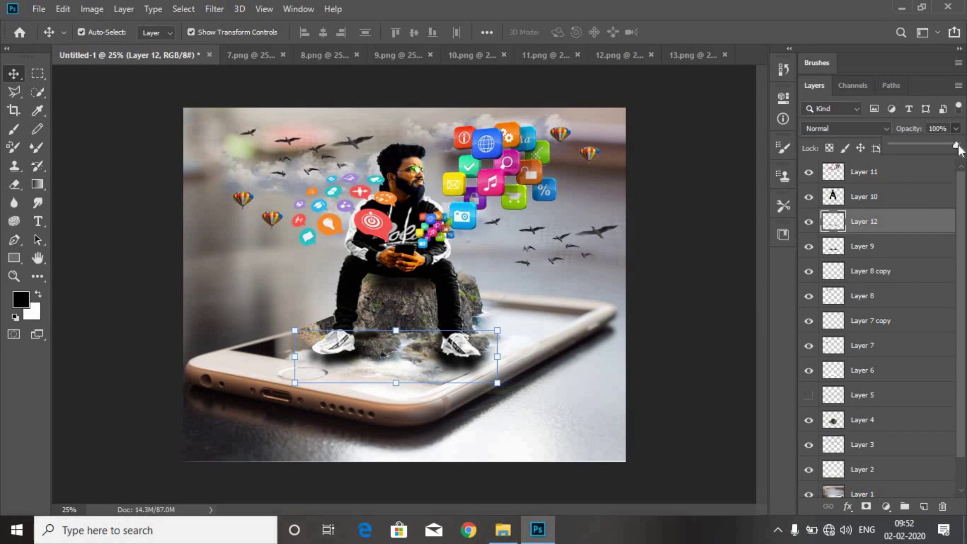
pyautogui.moveTo(954, 151); pyautogui.dragTo(940, 152)
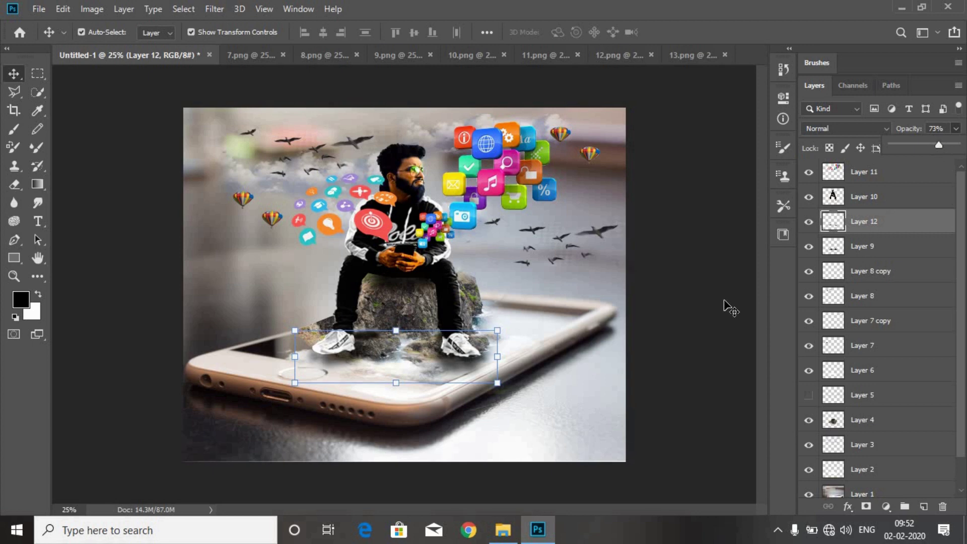
pyautogui.click(703, 310)
pyautogui.click(468, 357)
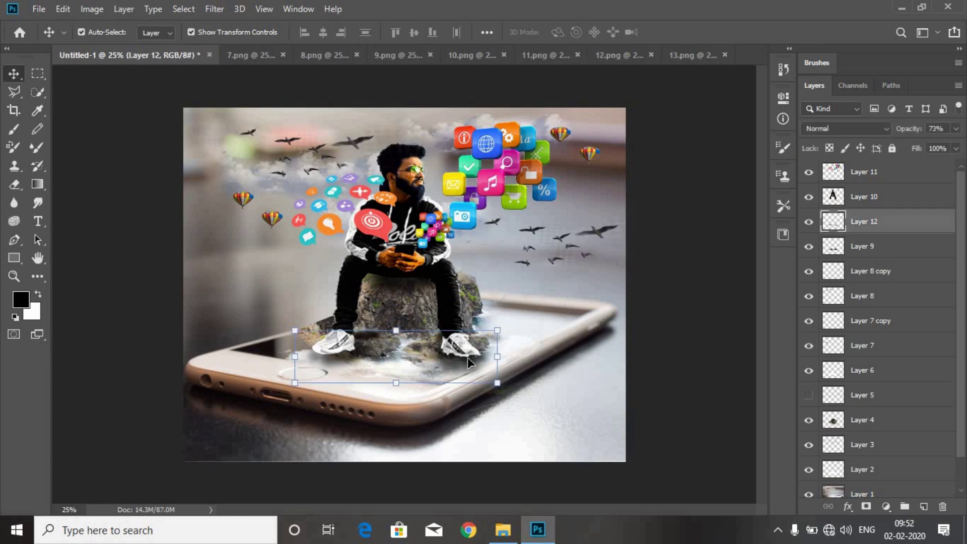
pyautogui.moveTo(466, 358); pyautogui.dragTo(465, 353)
pyautogui.click(690, 326)
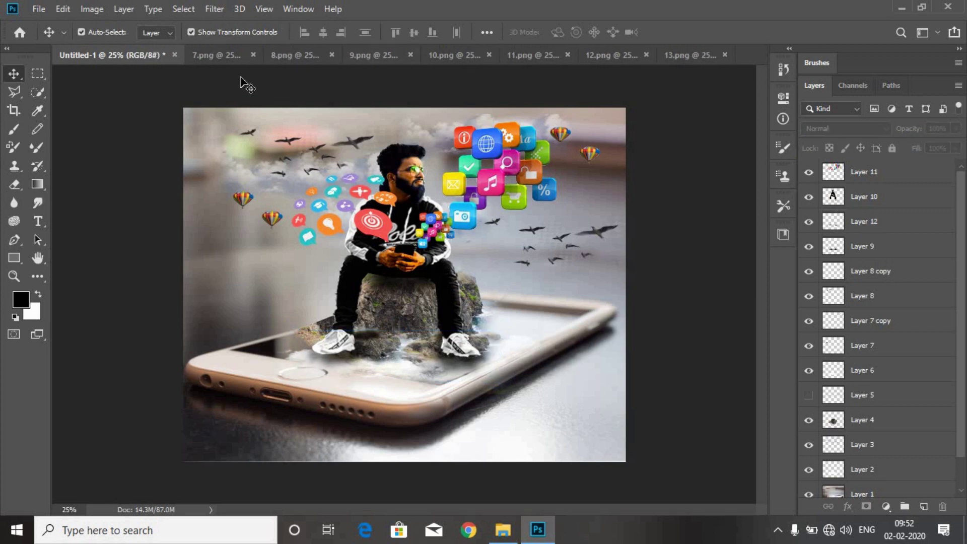
# Close the source images 7.png through 13.png, leaving only the composite document open.
pyautogui.click(253, 54)
pyautogui.click(266, 54)
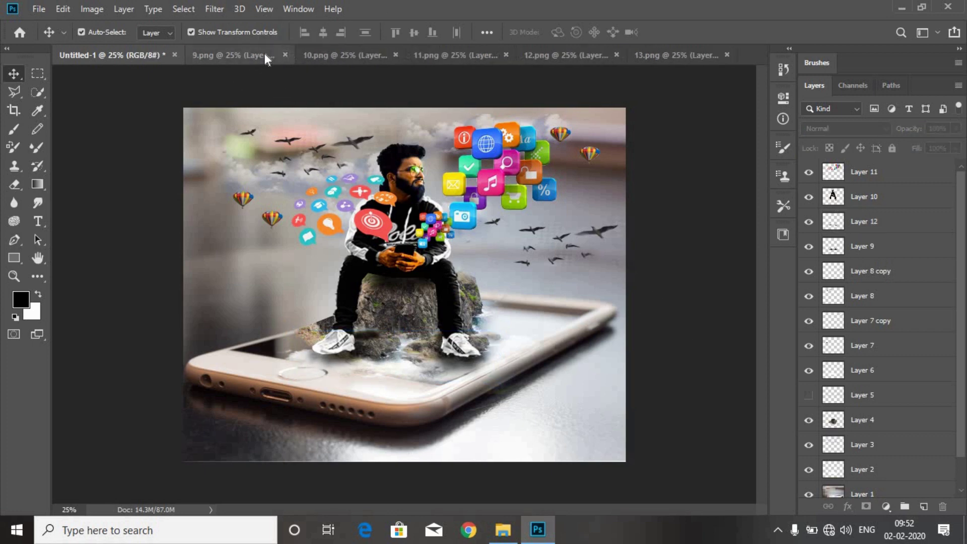
pyautogui.click(281, 54)
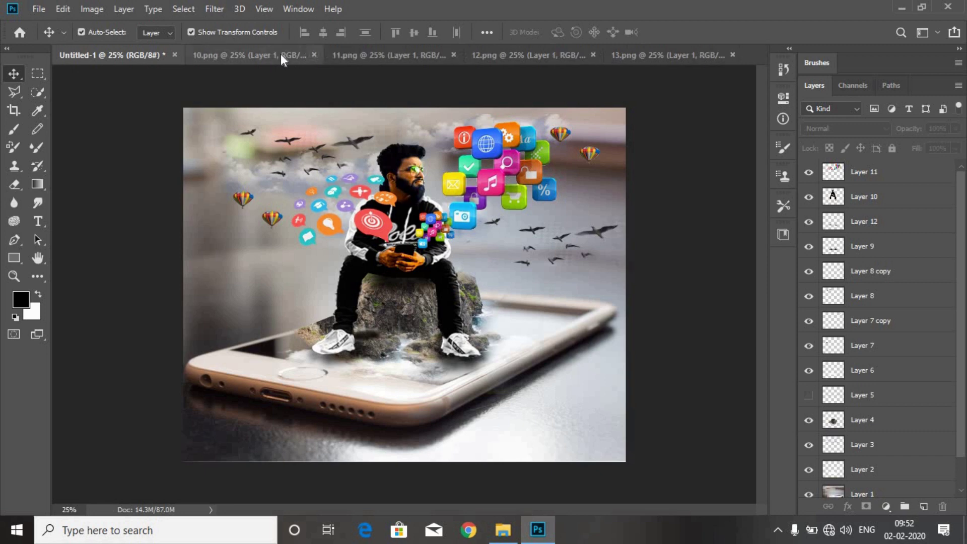
pyautogui.click(316, 54)
pyautogui.click(316, 55)
pyautogui.click(316, 55)
pyautogui.click(317, 55)
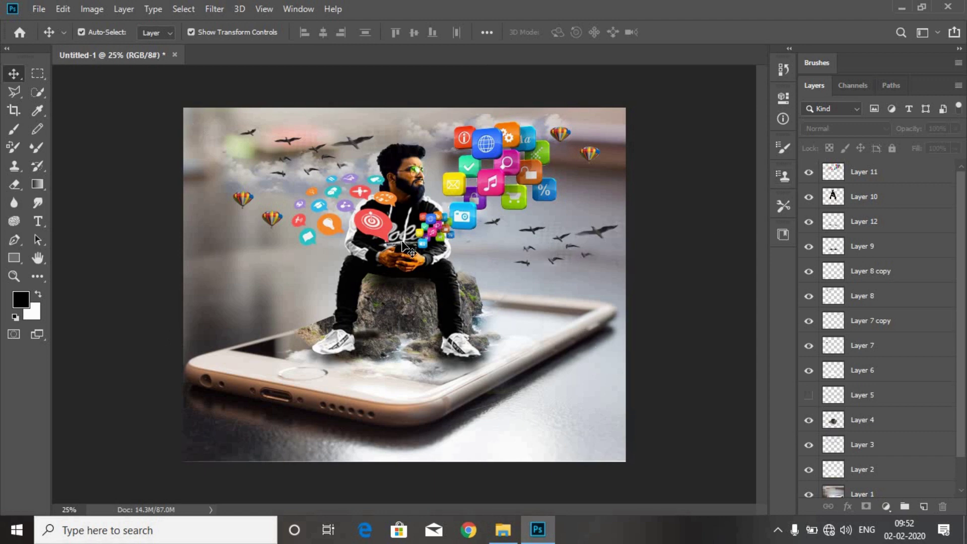
# Open the Camera Raw filter on the seated man's Layer 10 and raise Exposure to +0.85.
pyautogui.click(406, 246)
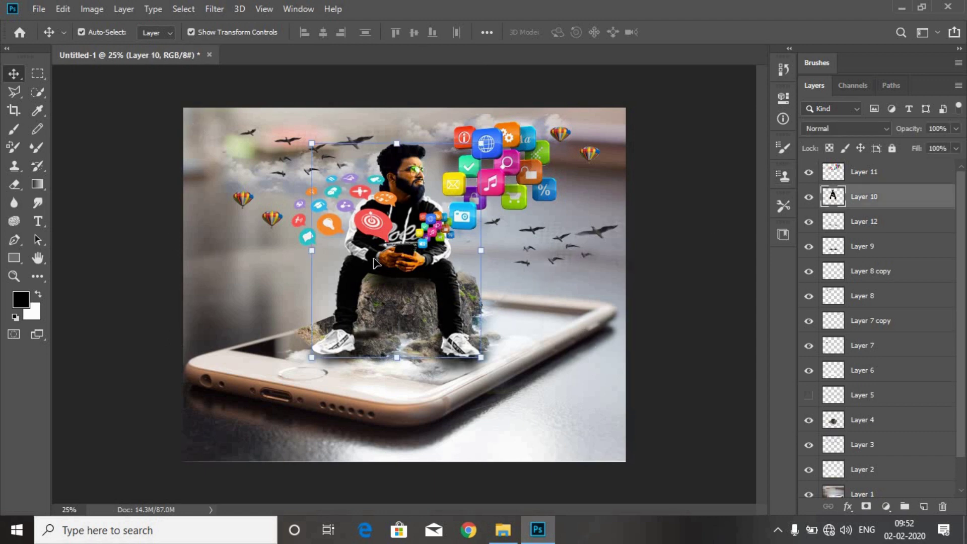
pyautogui.click(208, 9)
pyautogui.click(217, 93)
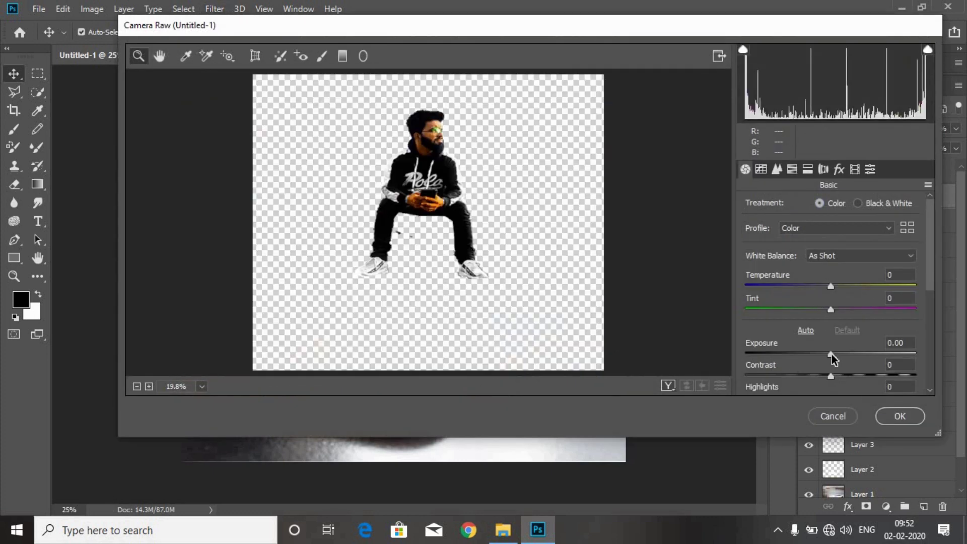
pyautogui.moveTo(832, 359); pyautogui.dragTo(845, 359)
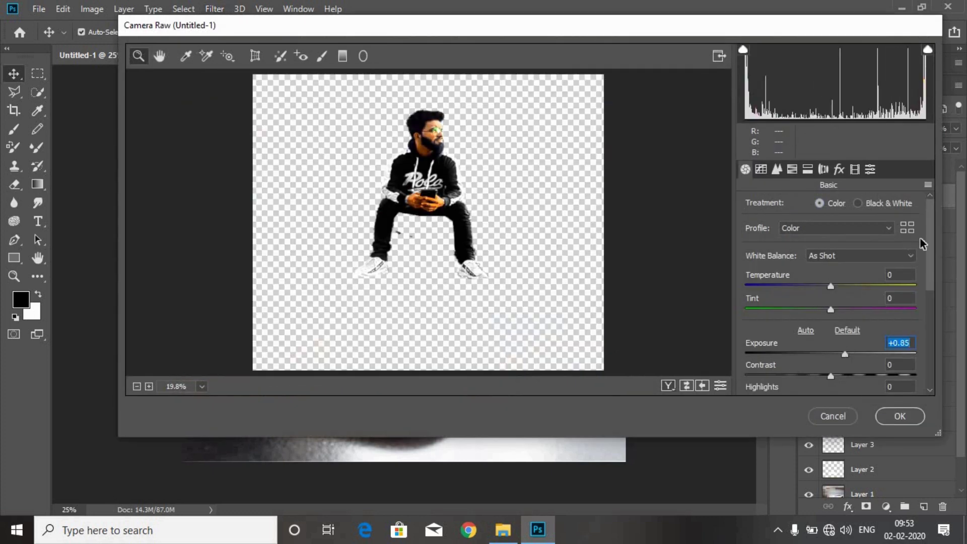
# Set Clarity to +47 and Dehaze to -18 for the seated man in Camera Raw.
pyautogui.scroll(-4, 935, 251)
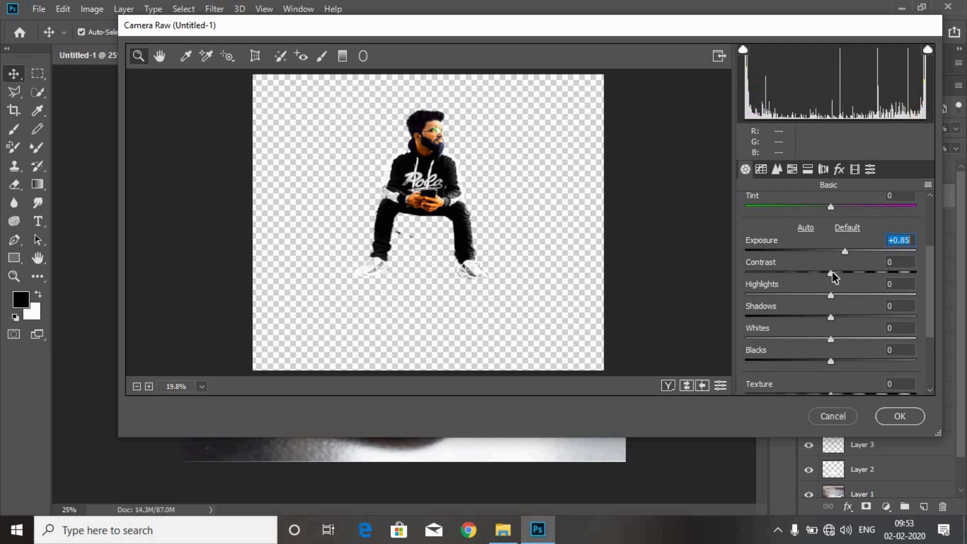
pyautogui.scroll(-4, 936, 312)
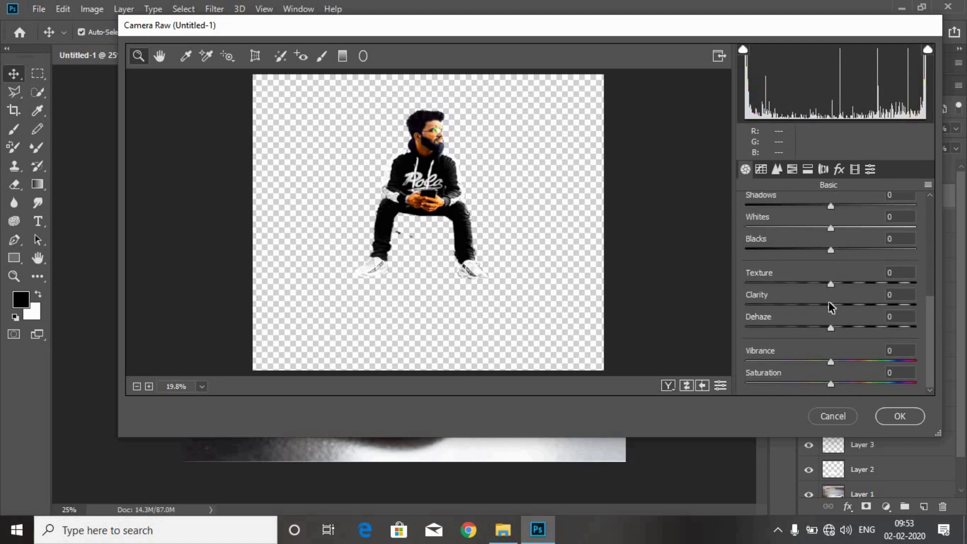
pyautogui.moveTo(832, 305); pyautogui.dragTo(865, 308)
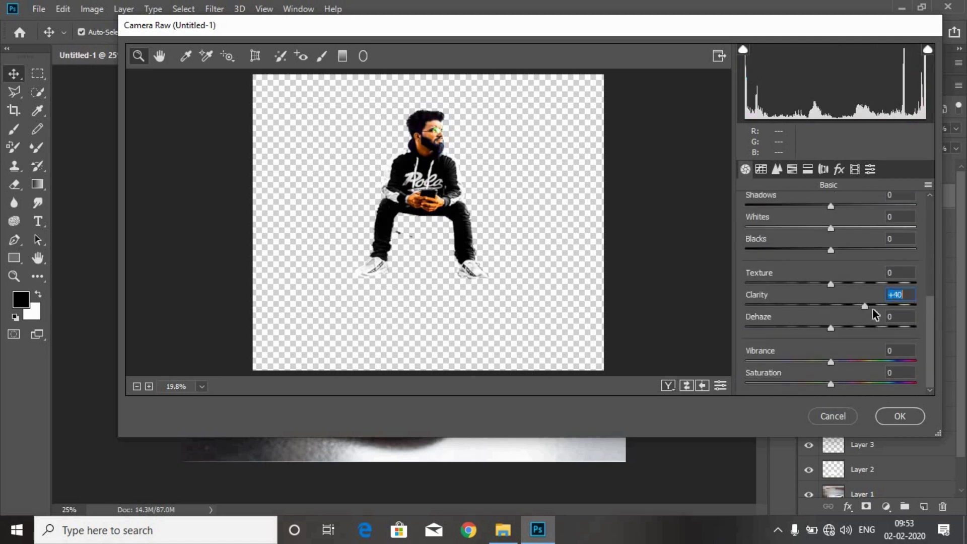
pyautogui.click(871, 306)
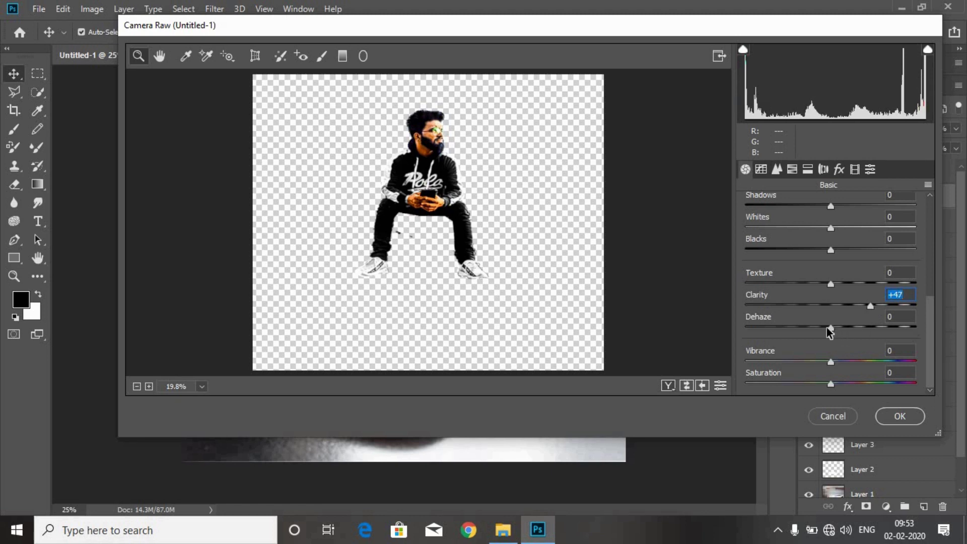
pyautogui.moveTo(828, 327); pyautogui.dragTo(807, 328)
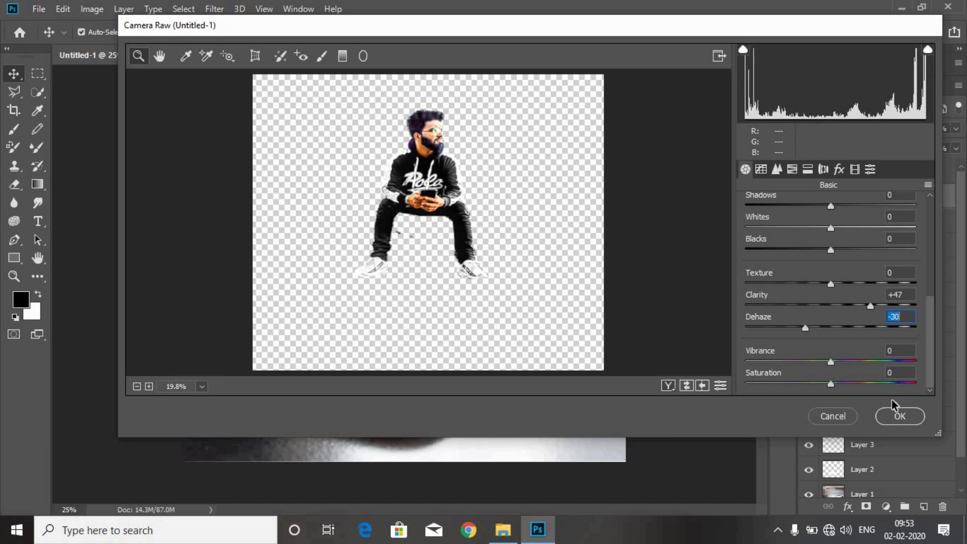
pyautogui.moveTo(806, 327); pyautogui.dragTo(817, 328)
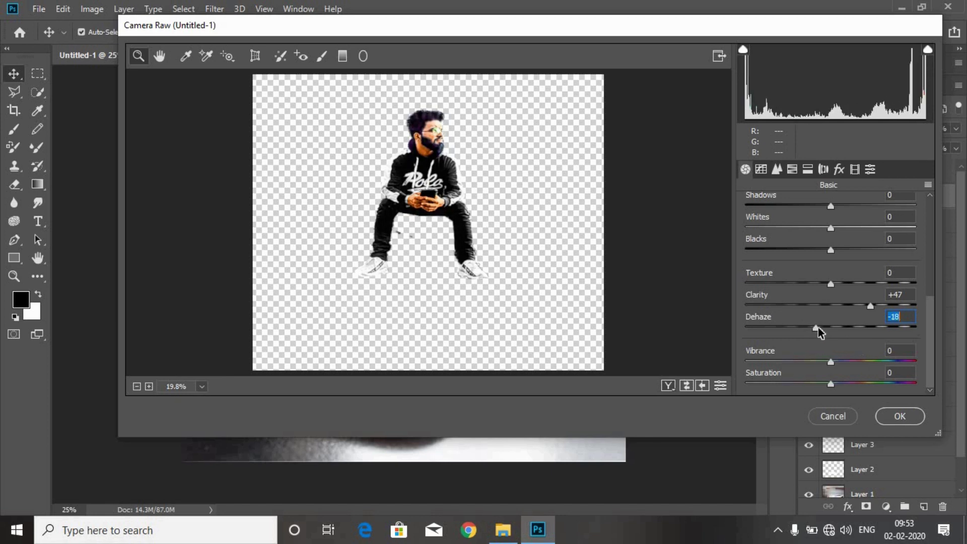
# Apply the Camera Raw adjustments to the seated man's layer, and undo them.
pyautogui.click(893, 419)
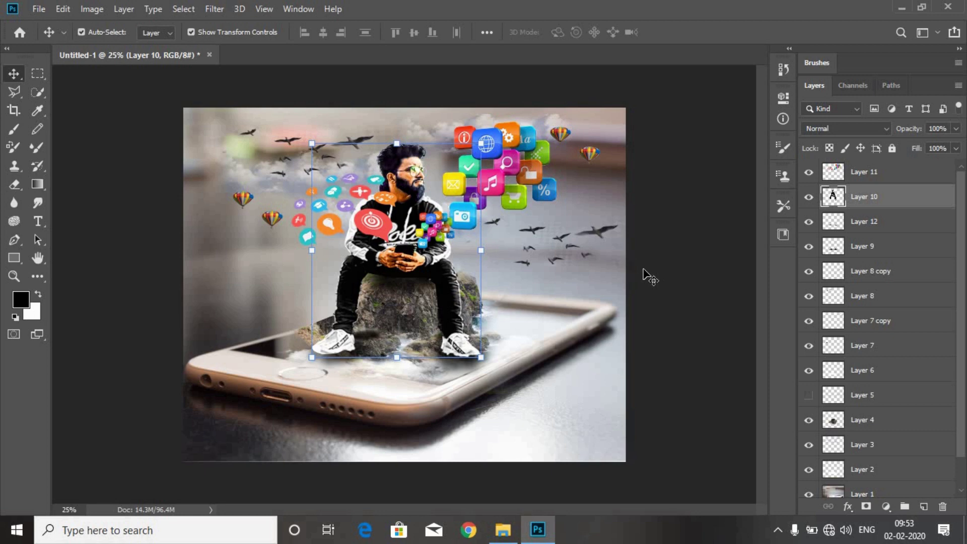
pyautogui.hotkey('ctrl', 'z')
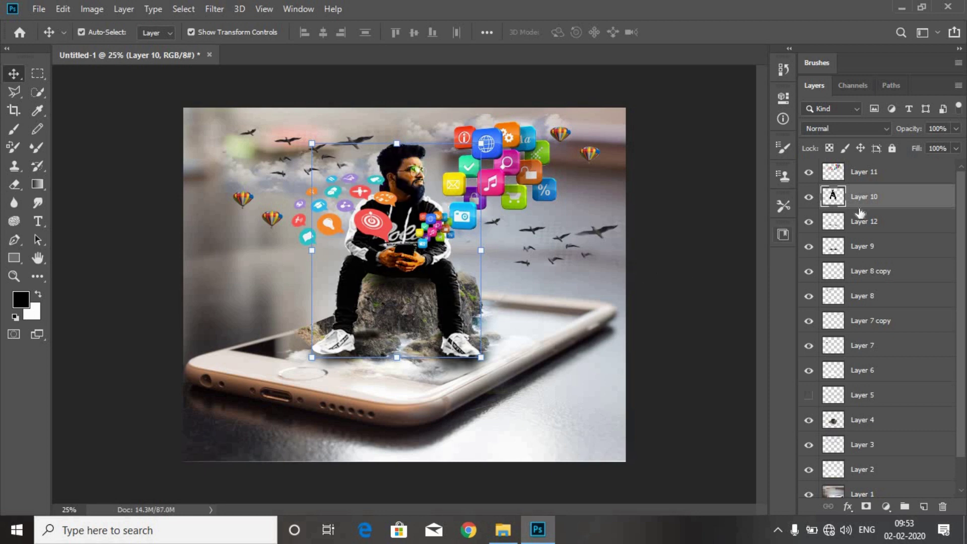
# Apply Camera Raw to the seated man's Layer 10 with Exposure +1.00 and Clarity +42, and deselect the layer.
pyautogui.click(220, 12)
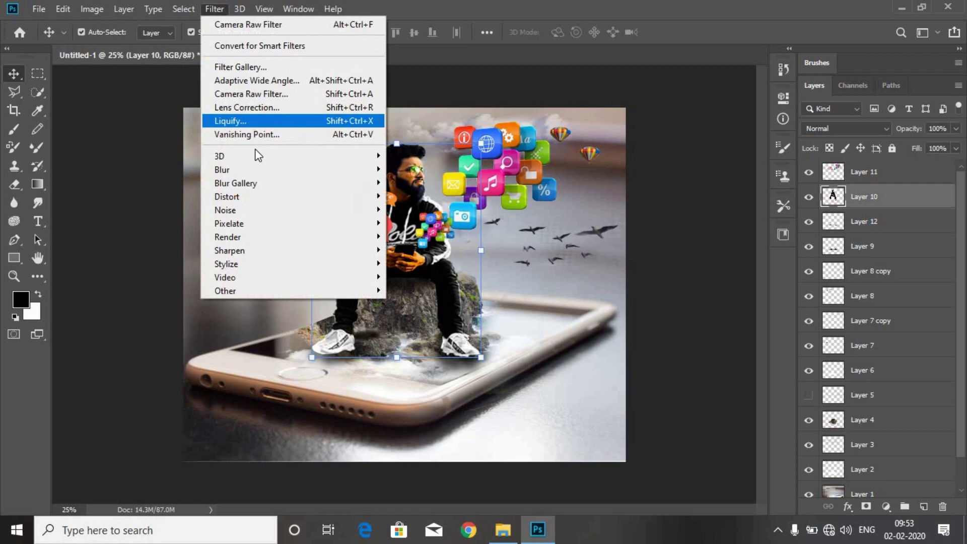
pyautogui.click(275, 93)
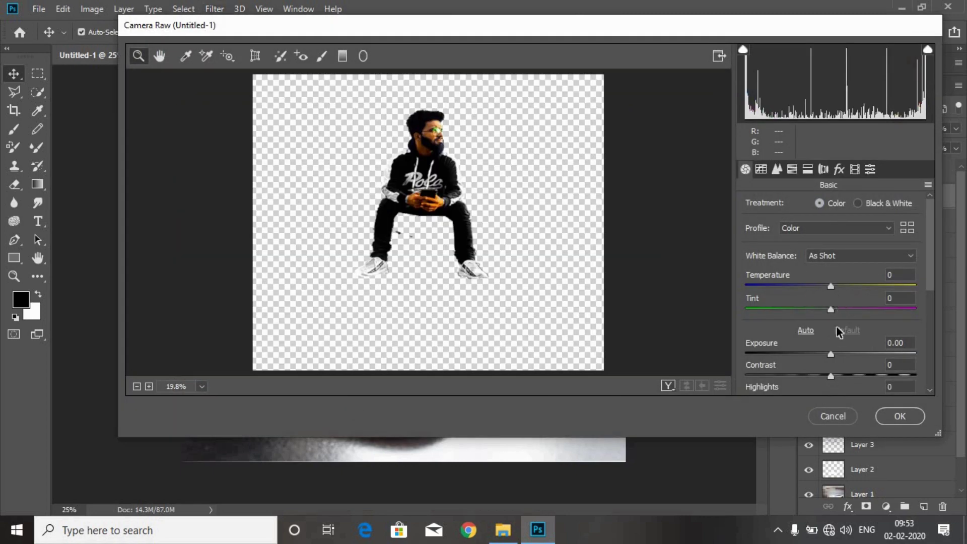
pyautogui.moveTo(832, 355); pyautogui.dragTo(854, 359)
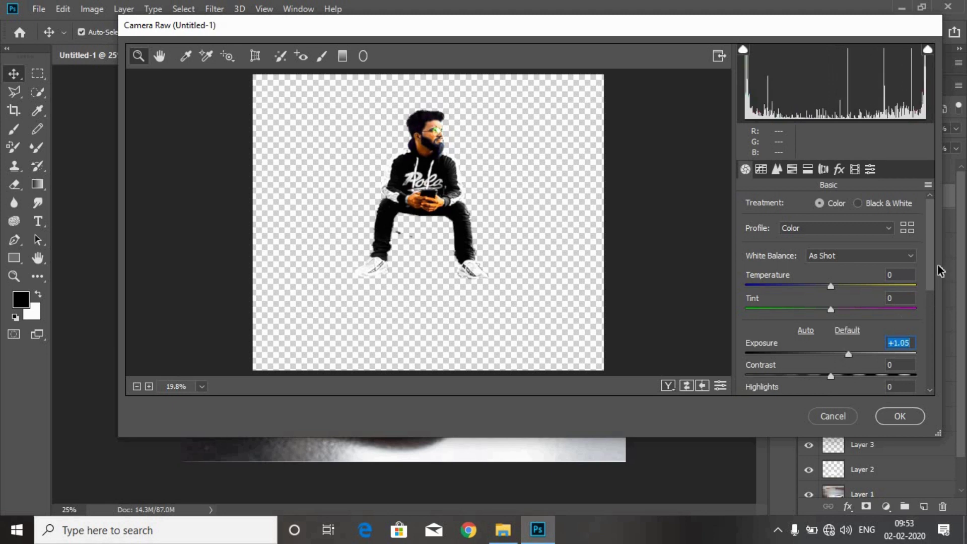
pyautogui.scroll(-4, 930, 292)
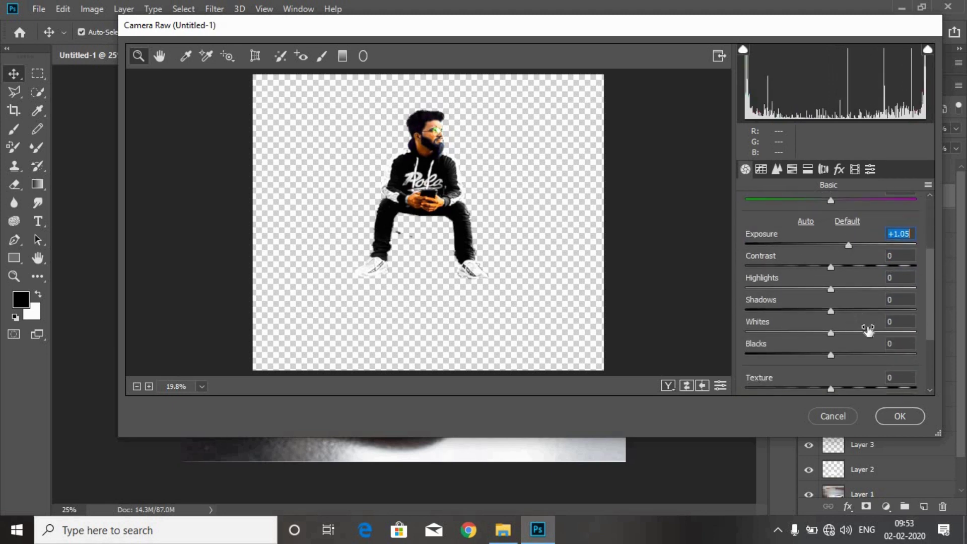
pyautogui.scroll(-2, 932, 315)
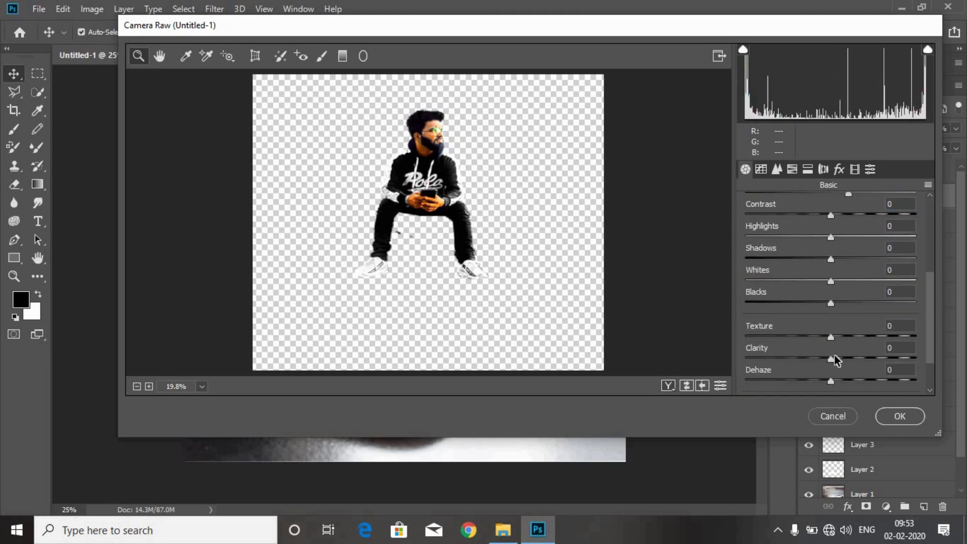
pyautogui.moveTo(843, 357); pyautogui.dragTo(866, 343)
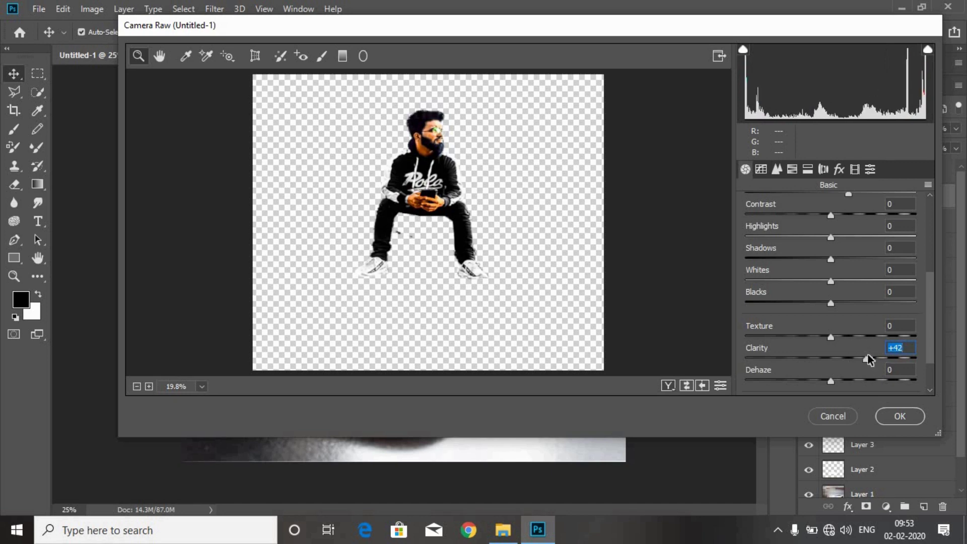
pyautogui.scroll(3, 932, 287)
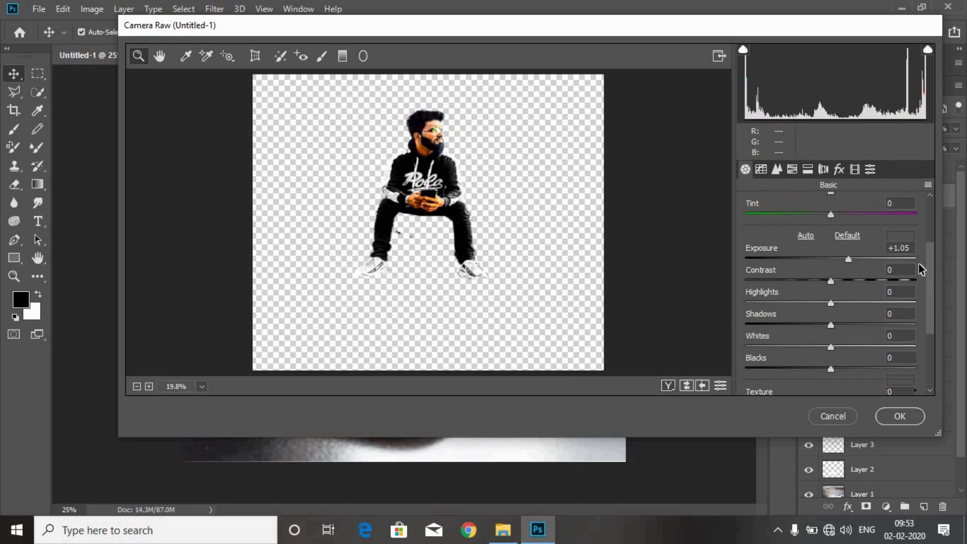
pyautogui.moveTo(851, 271); pyautogui.dragTo(849, 271)
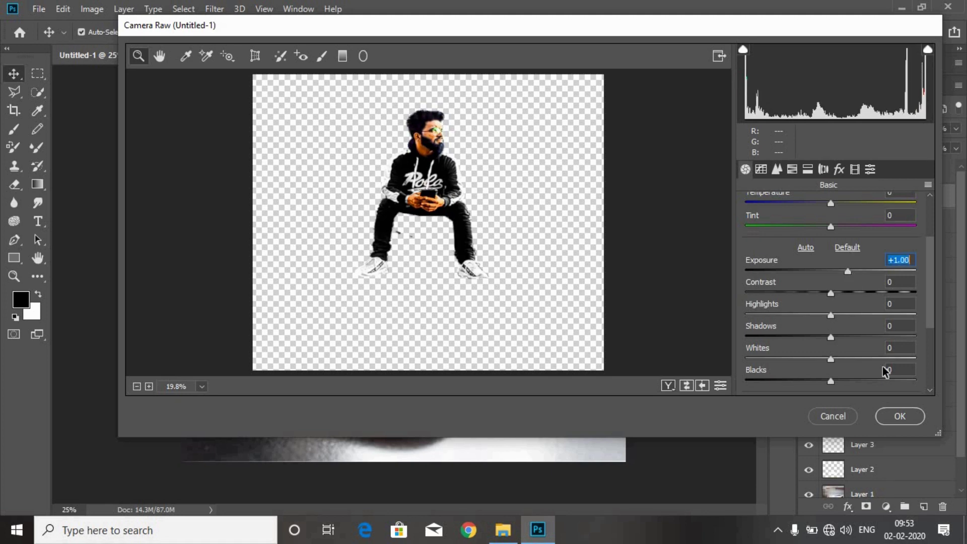
pyautogui.click(897, 420)
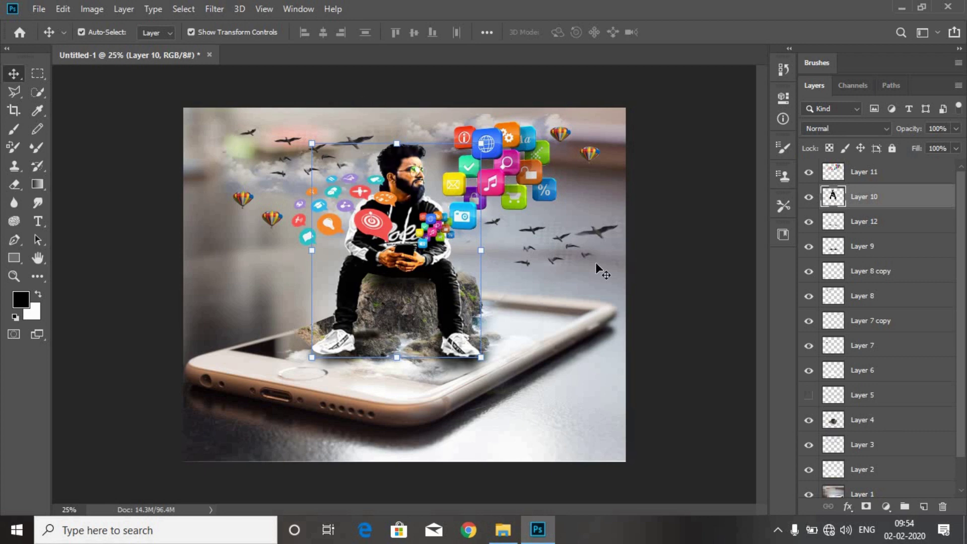
pyautogui.click(665, 267)
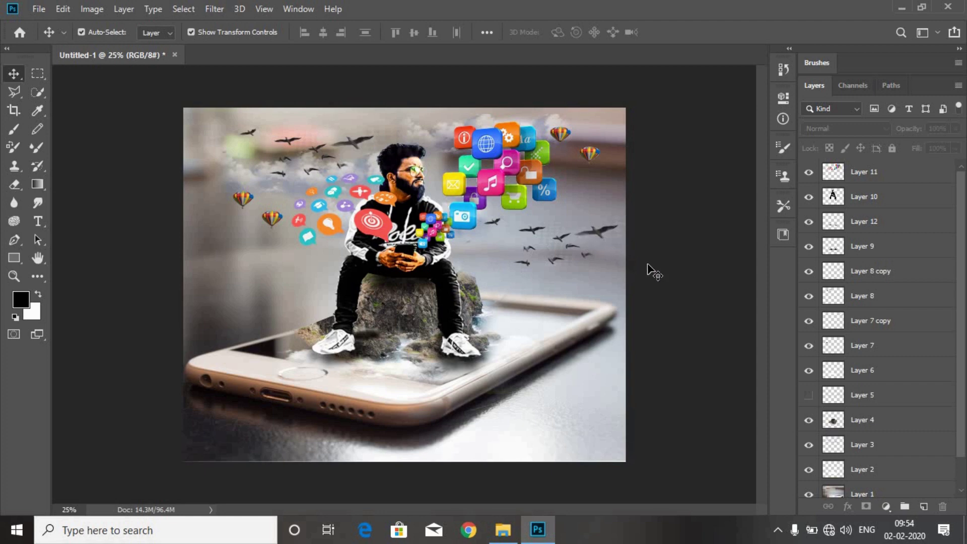
# Open the Camera Raw filter on the app icons' Layer 11 and set Temperature to +23, Exposure to -1.15 and Tint to +33.
pyautogui.click(502, 176)
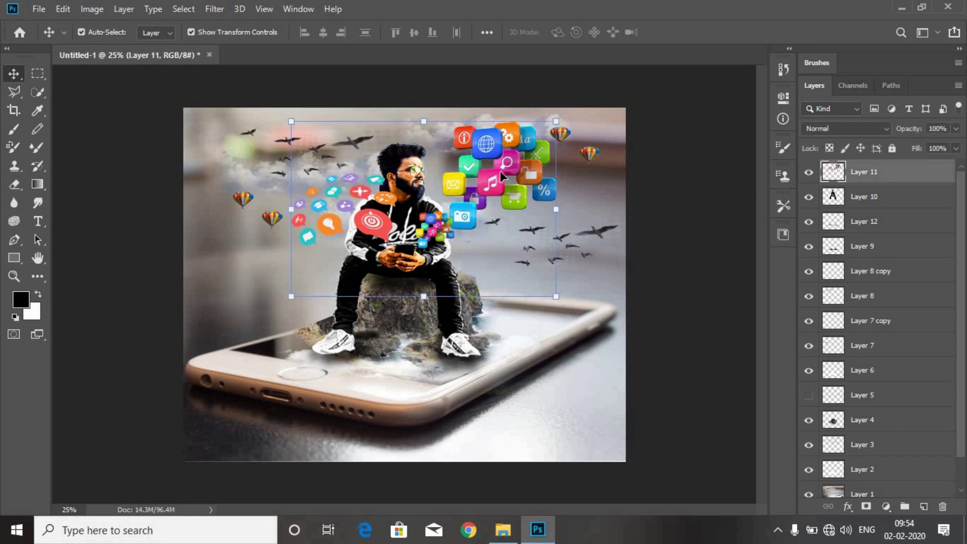
pyautogui.click(220, 8)
pyautogui.click(268, 96)
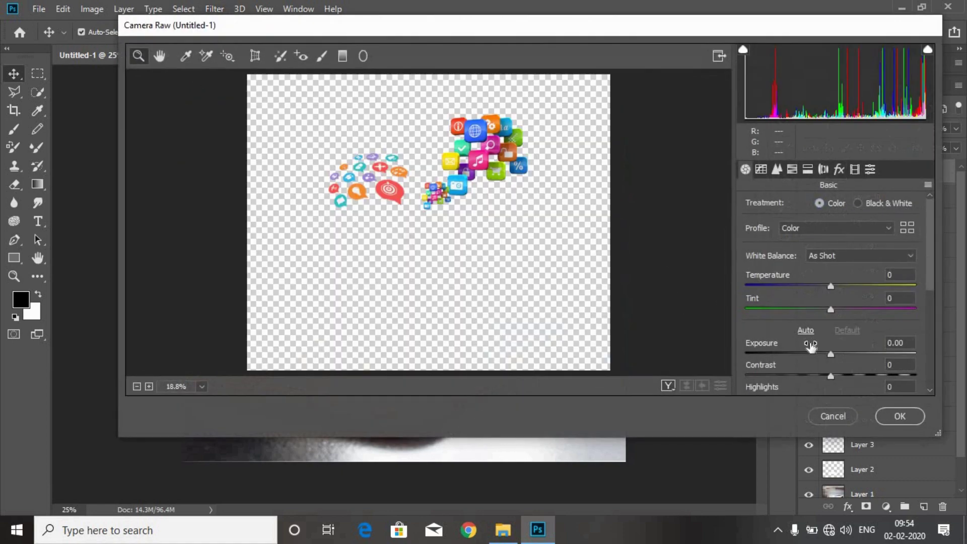
pyautogui.moveTo(832, 286); pyautogui.dragTo(803, 286)
pyautogui.click(850, 286)
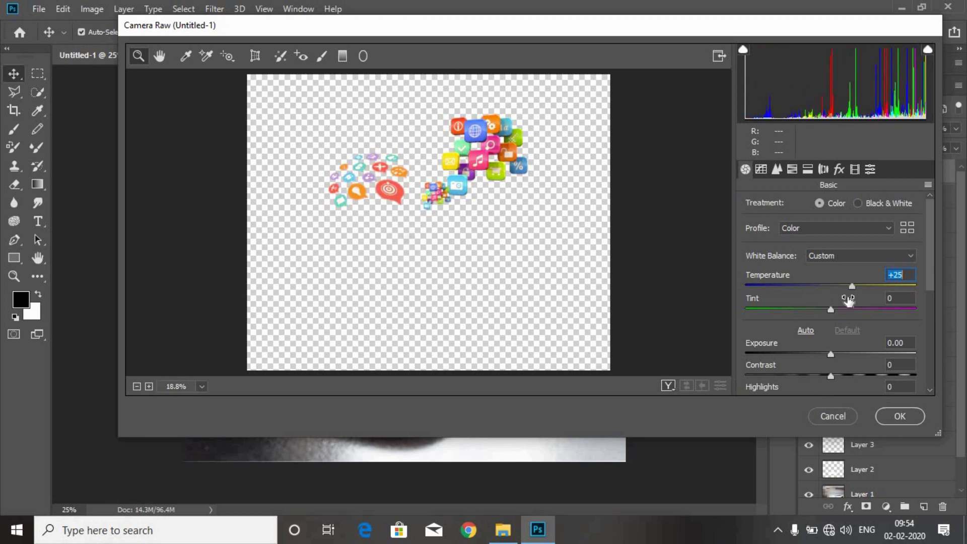
pyautogui.moveTo(832, 354); pyautogui.dragTo(811, 354)
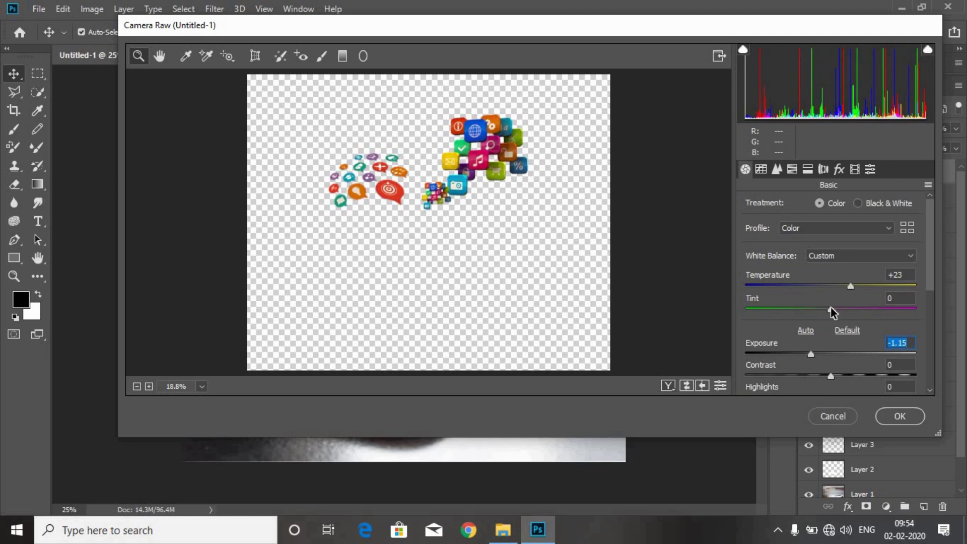
pyautogui.moveTo(831, 308); pyautogui.dragTo(861, 309)
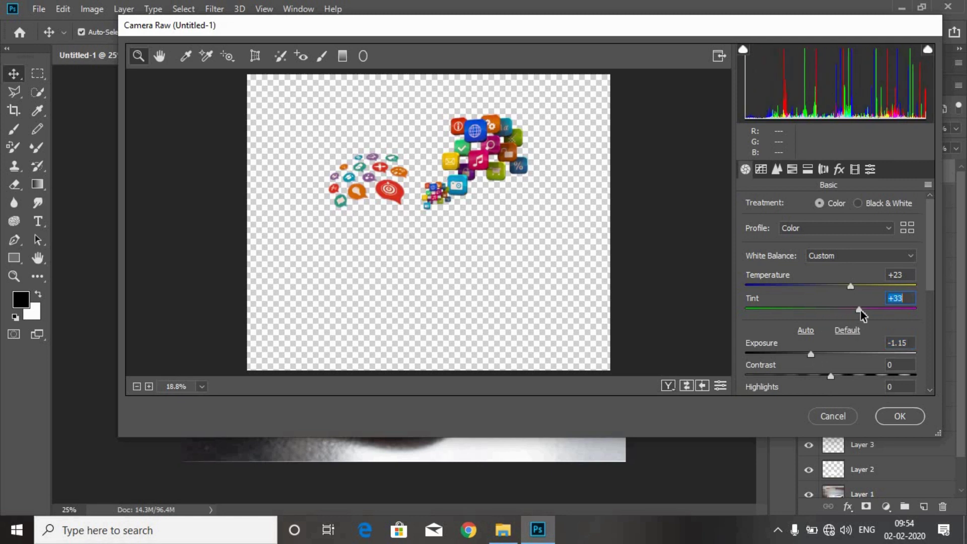
# In the HSL Adjustments for the app icons, set the Luminance of Reds to -26 and Oranges to +16.
pyautogui.click(808, 169)
pyautogui.click(824, 170)
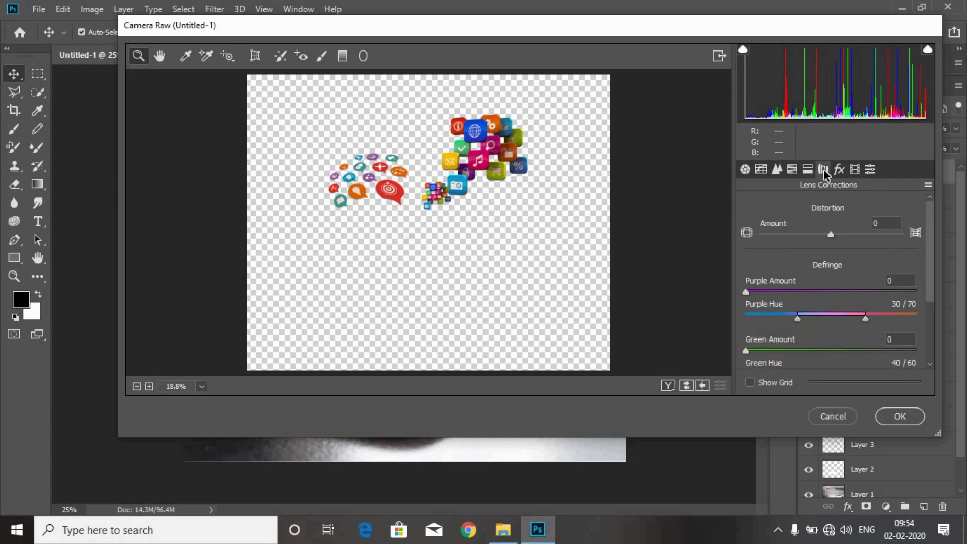
pyautogui.click(792, 169)
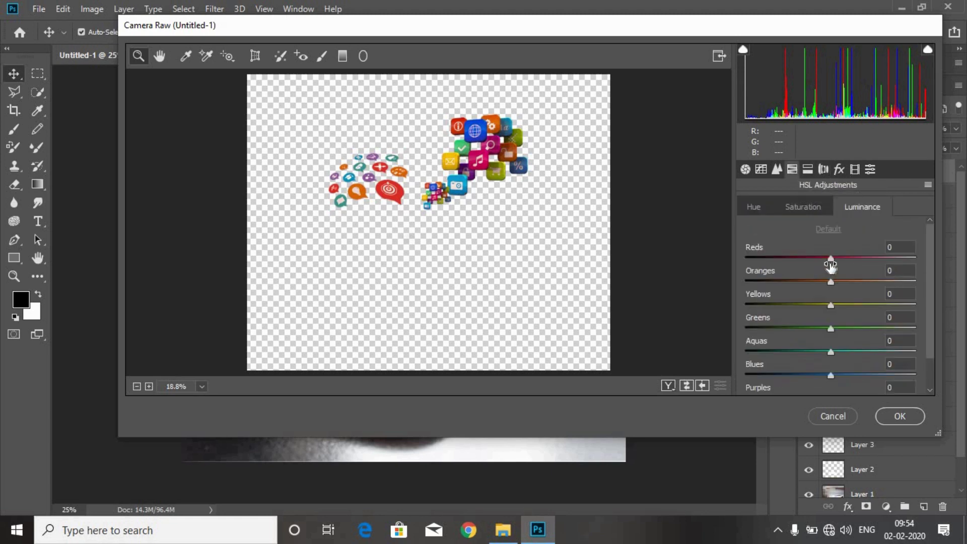
pyautogui.moveTo(832, 260); pyautogui.dragTo(810, 260)
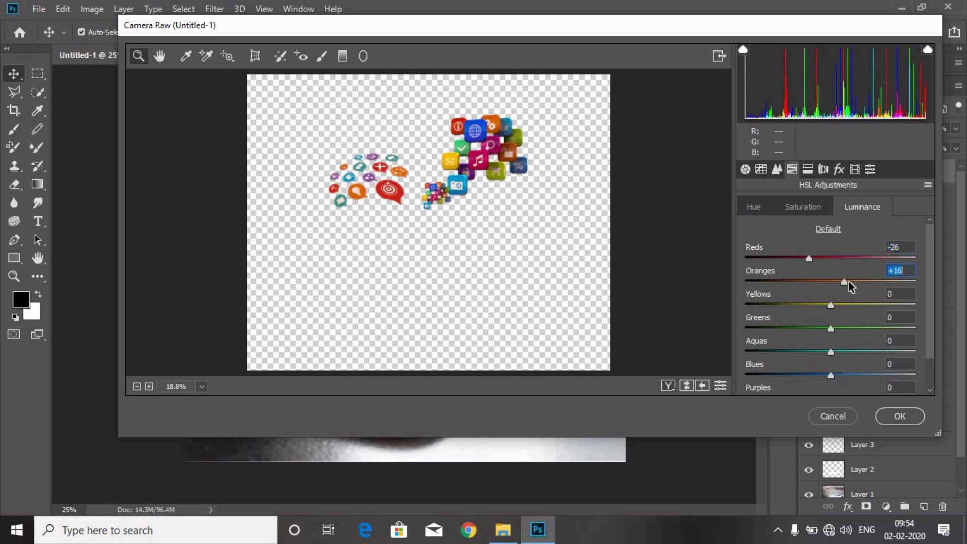
# Raise the app icons' Saturation to +93 for Reds and +63 for Oranges.
pyautogui.click(809, 207)
pyautogui.moveTo(832, 260); pyautogui.dragTo(880, 259)
pyautogui.moveTo(831, 283); pyautogui.dragTo(878, 293)
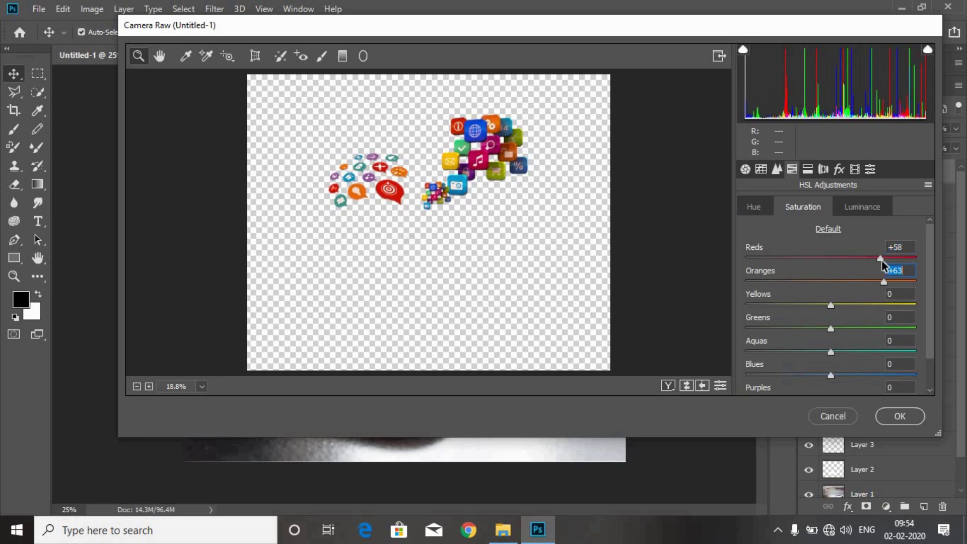
pyautogui.moveTo(892, 258); pyautogui.dragTo(910, 259)
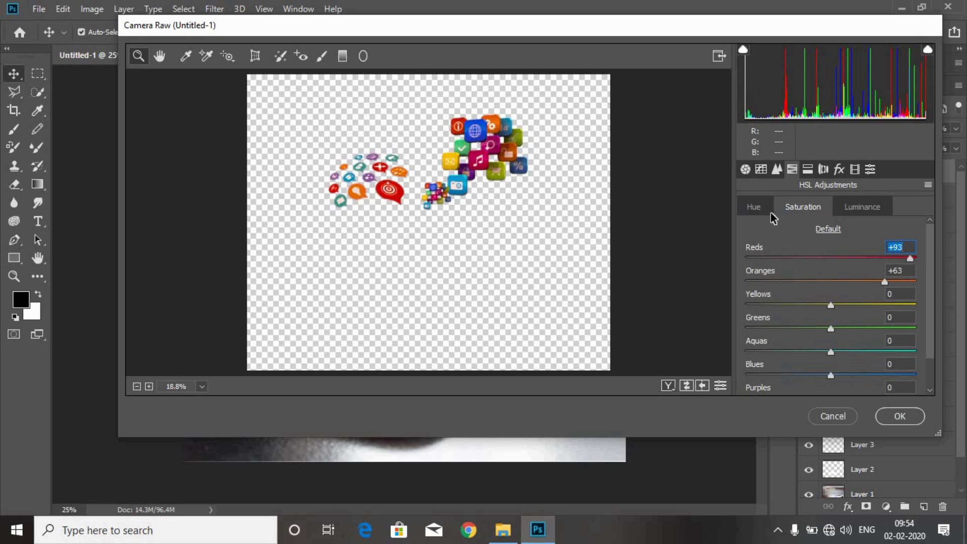
# Shift the app icons' Hue to -100 for Reds and -62 for Oranges, and apply the Camera Raw filter.
pyautogui.click(755, 207)
pyautogui.moveTo(872, 265); pyautogui.dragTo(738, 266)
pyautogui.moveTo(865, 268); pyautogui.dragTo(729, 270)
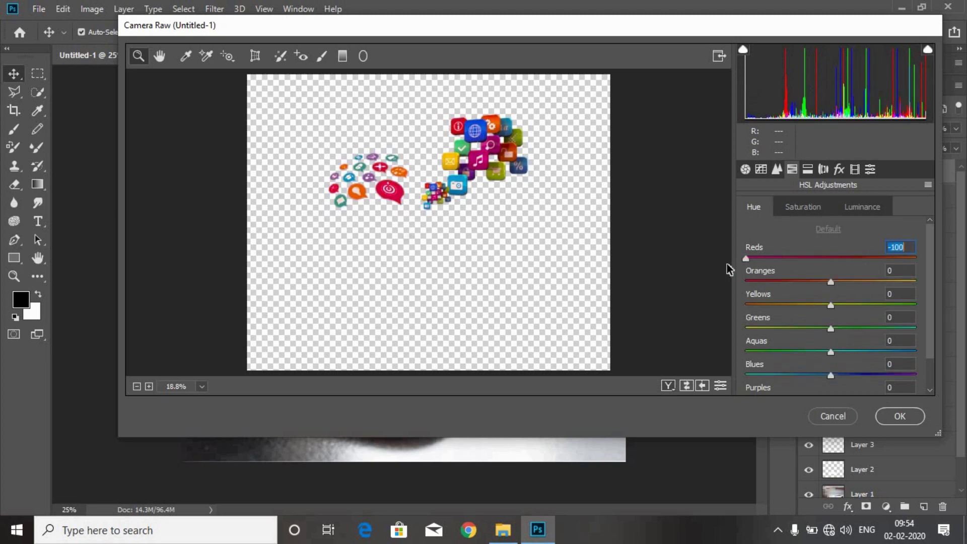
pyautogui.moveTo(831, 282); pyautogui.dragTo(782, 284)
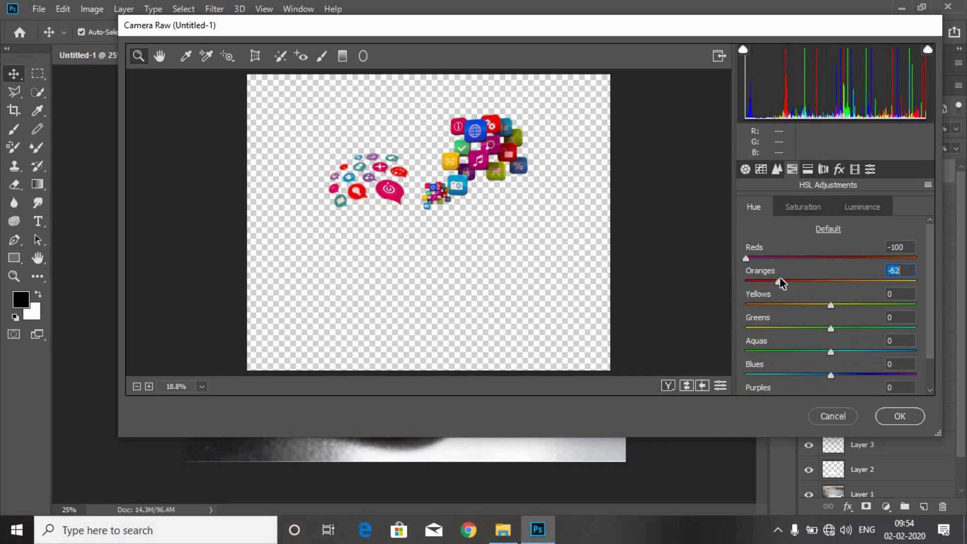
pyautogui.click(897, 417)
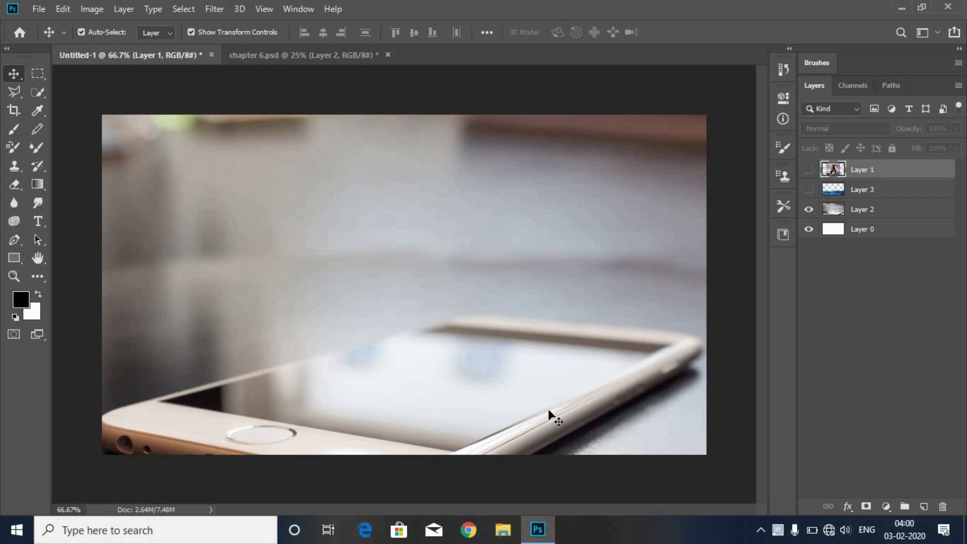
# Add the ocean waves from chapter 6.psd across the lower part of Untitled-1 and place that layer directly beneath Layer 1.
pyautogui.click(550, 411)
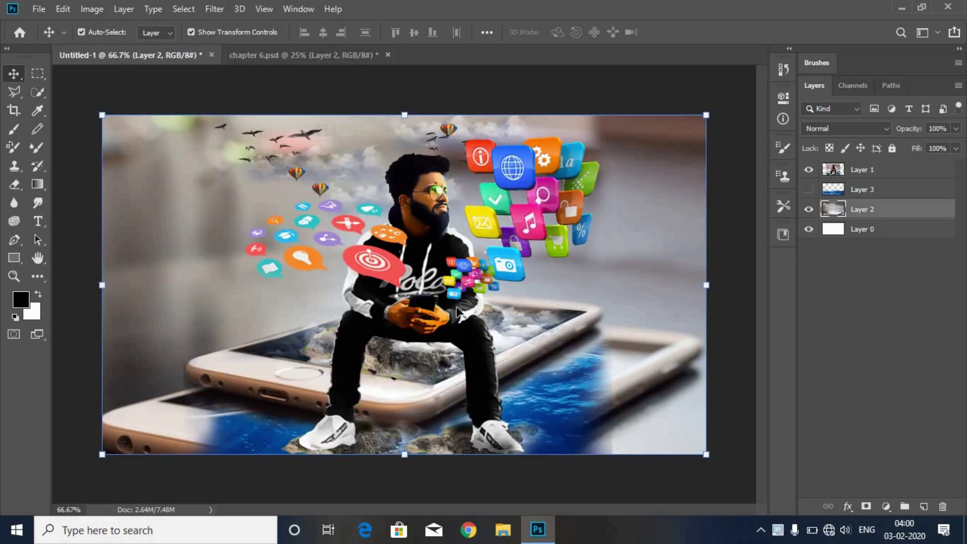
pyautogui.click(458, 311)
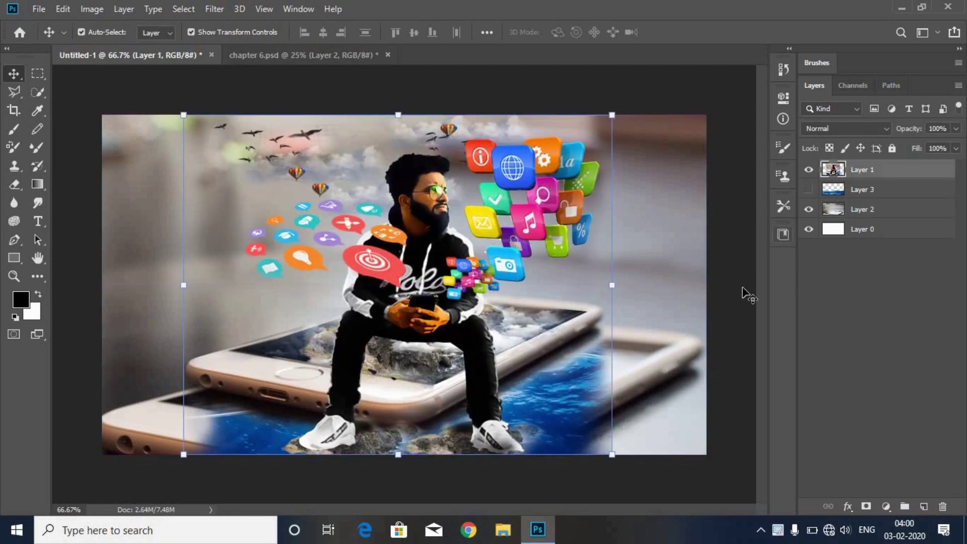
pyautogui.click(329, 57)
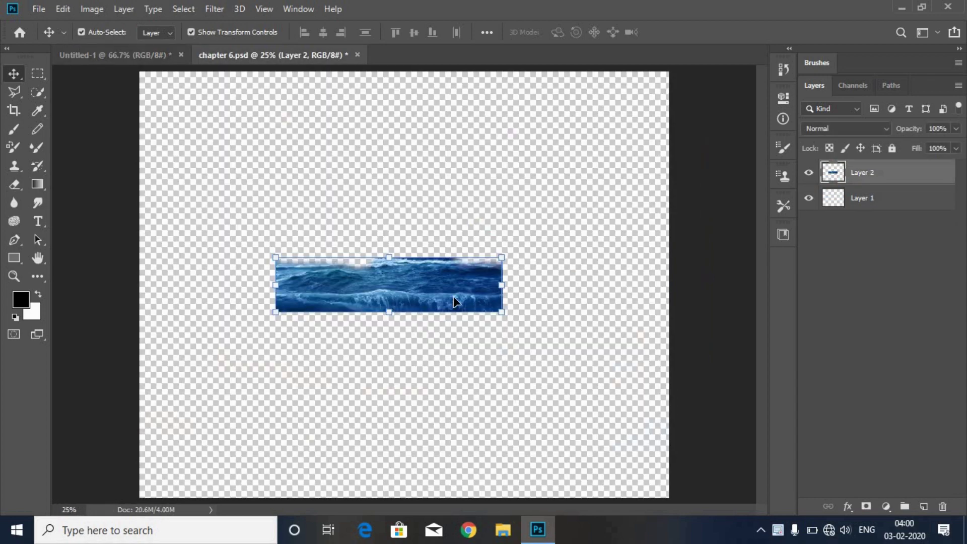
pyautogui.moveTo(453, 301); pyautogui.dragTo(439, 395)
pyautogui.hotkey('ctrl', 't')
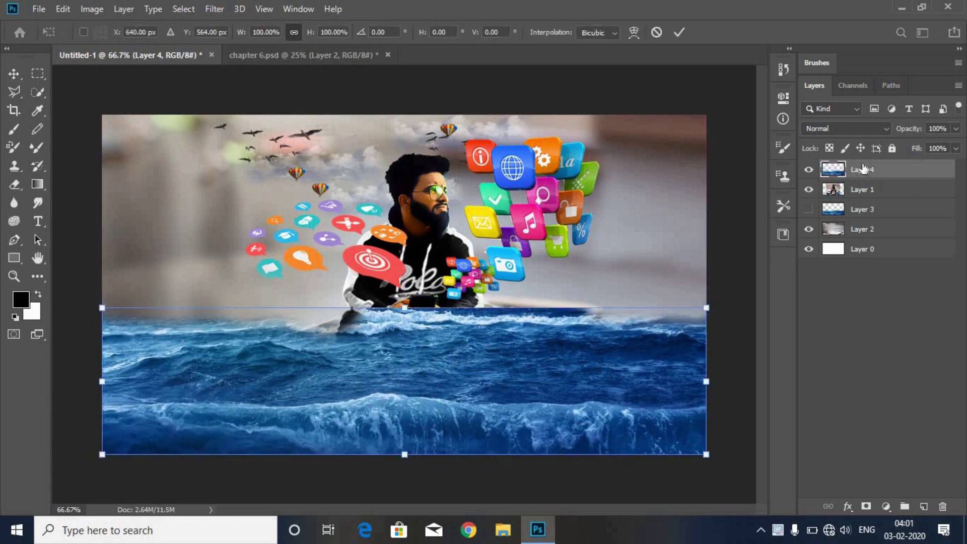
pyautogui.moveTo(863, 172); pyautogui.dragTo(867, 200)
pyautogui.click(729, 314)
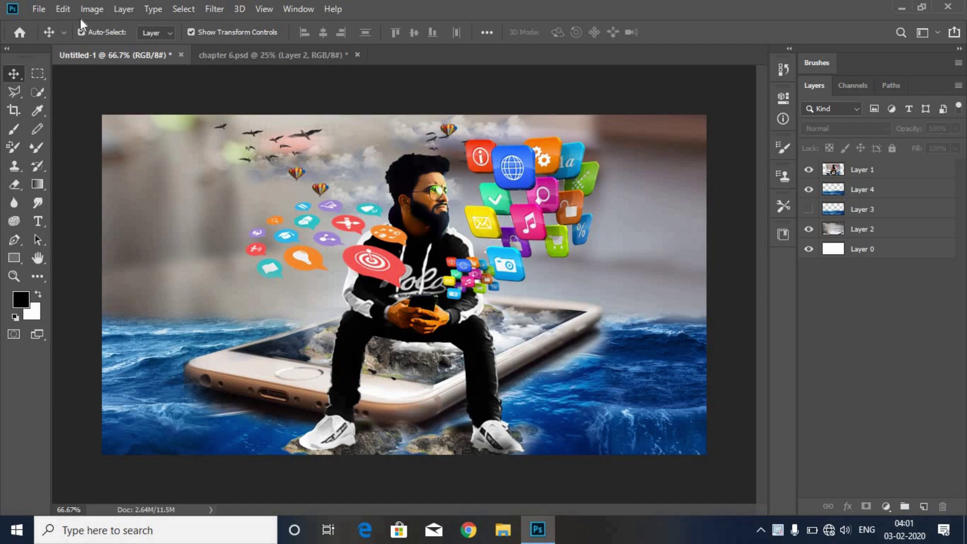
# Save the composite to the Desktop as the JPEG thambnail, replacing the existing file at quality 12, and open the saved image.
pyautogui.click(38, 10)
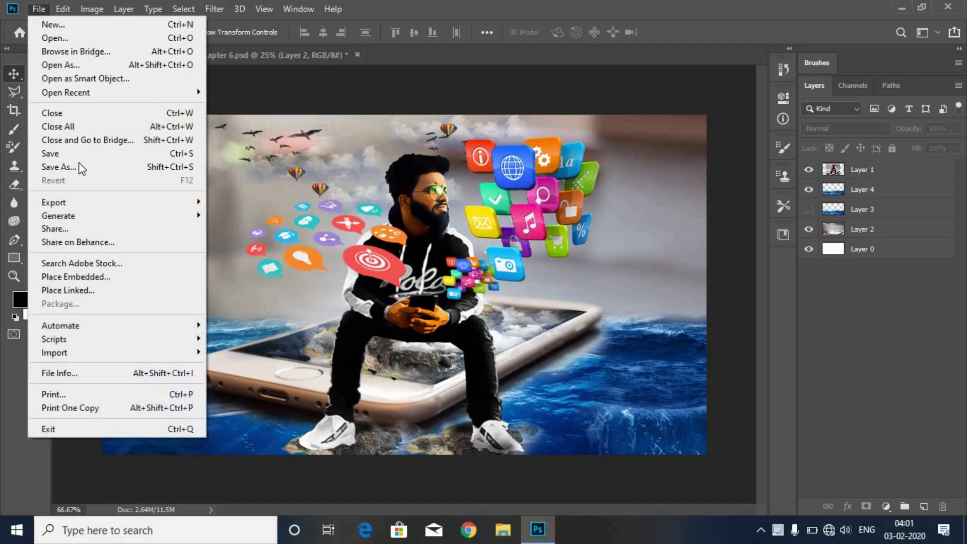
pyautogui.click(79, 166)
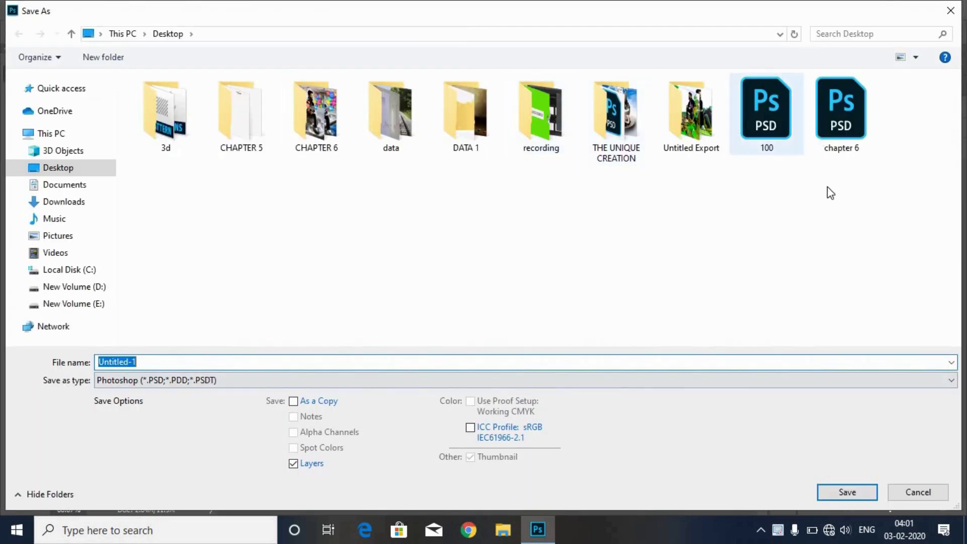
pyautogui.click(425, 381)
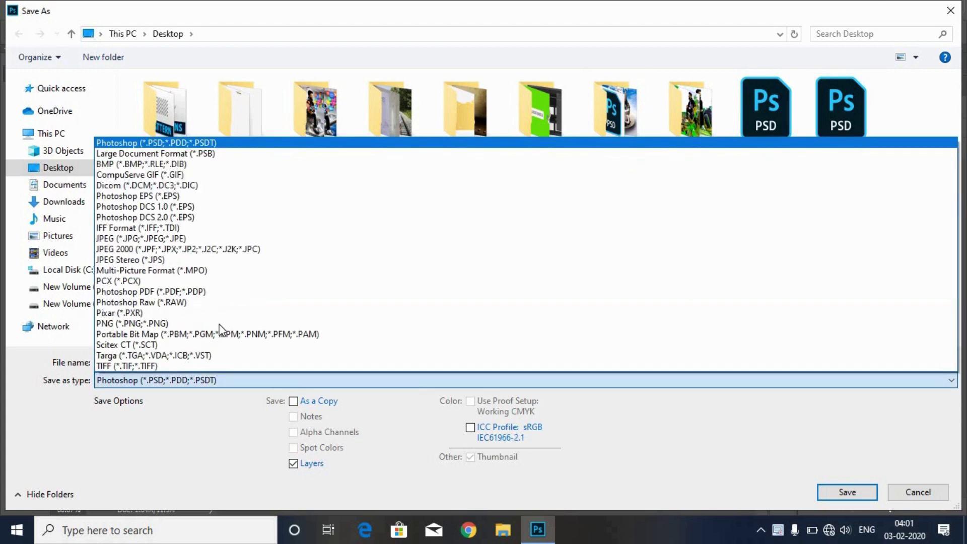
pyautogui.click(176, 241)
pyautogui.click(241, 234)
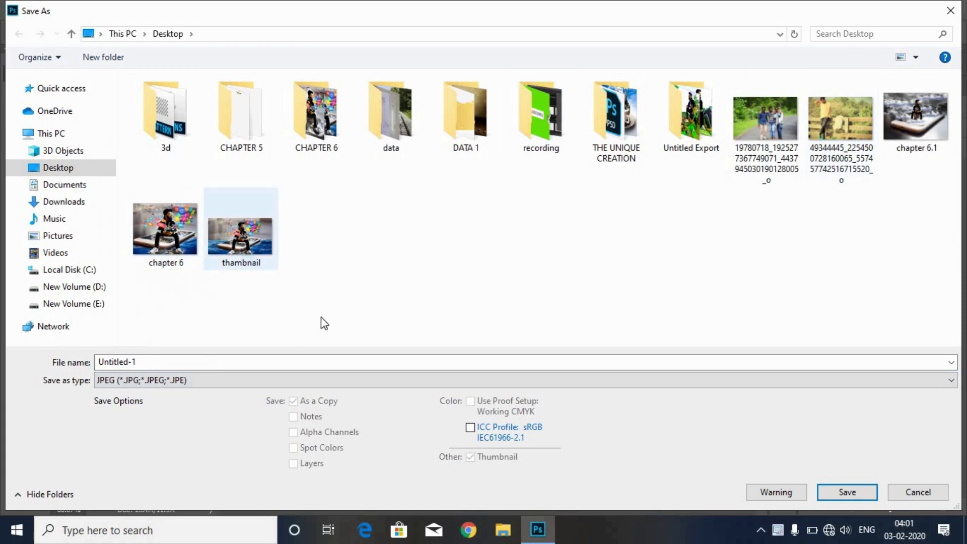
pyautogui.click(849, 492)
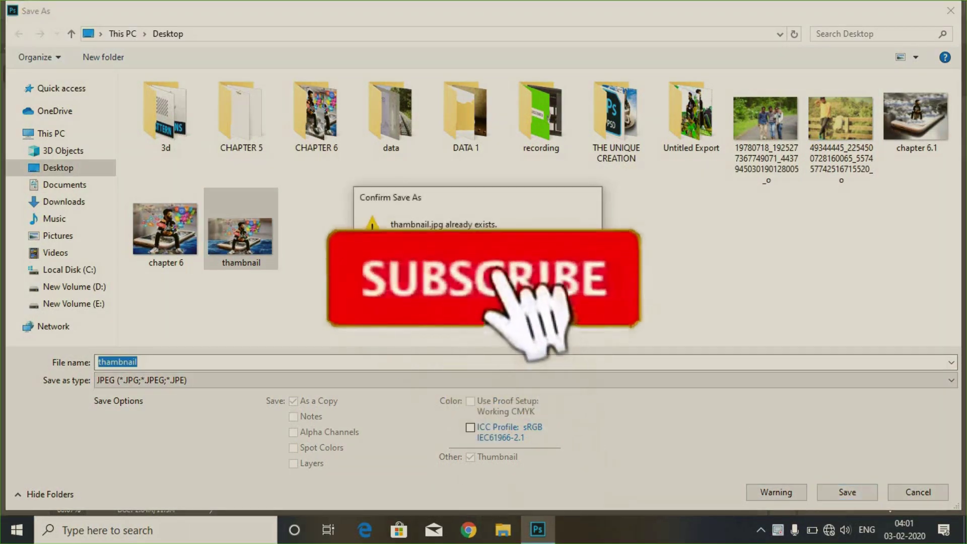
pyautogui.hotkey('alt', 'y')
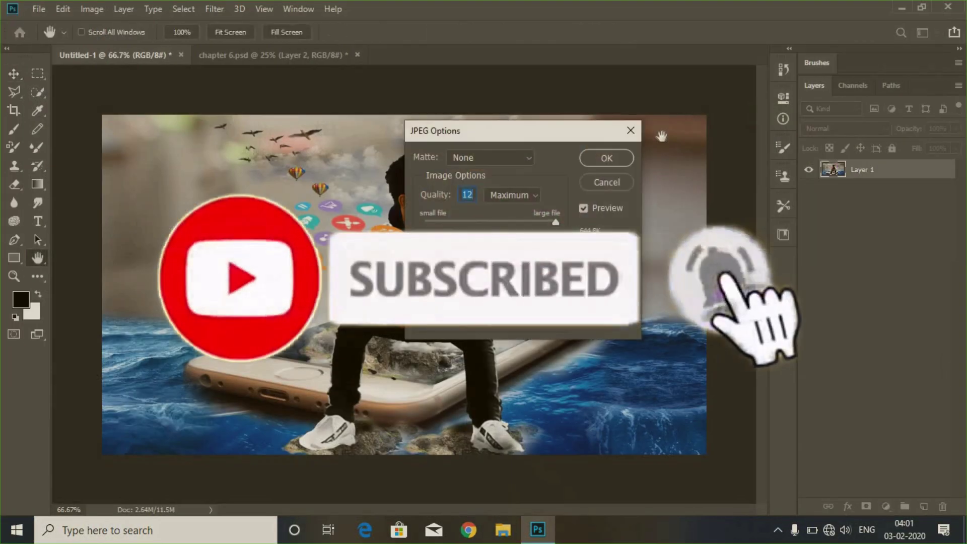
pyautogui.click(602, 160)
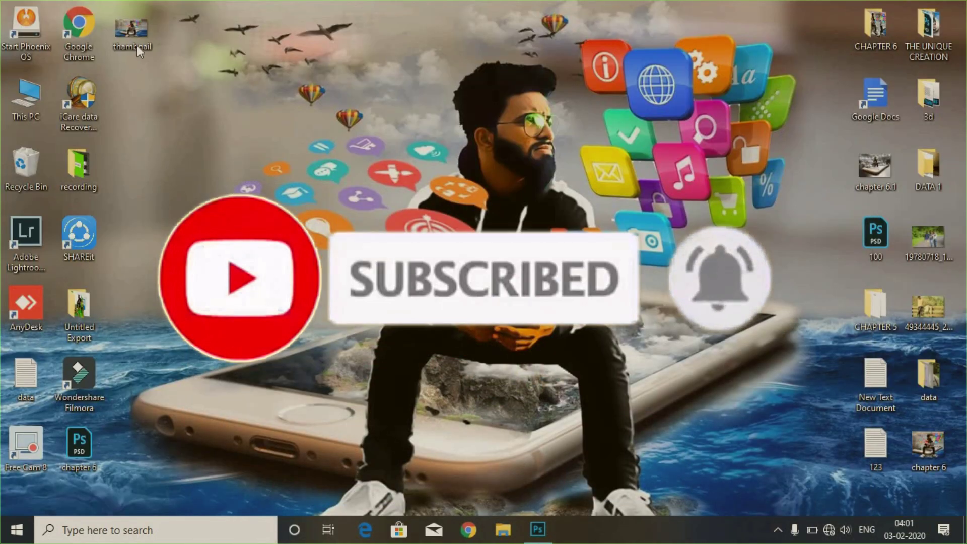
pyautogui.doubleClick(139, 37)
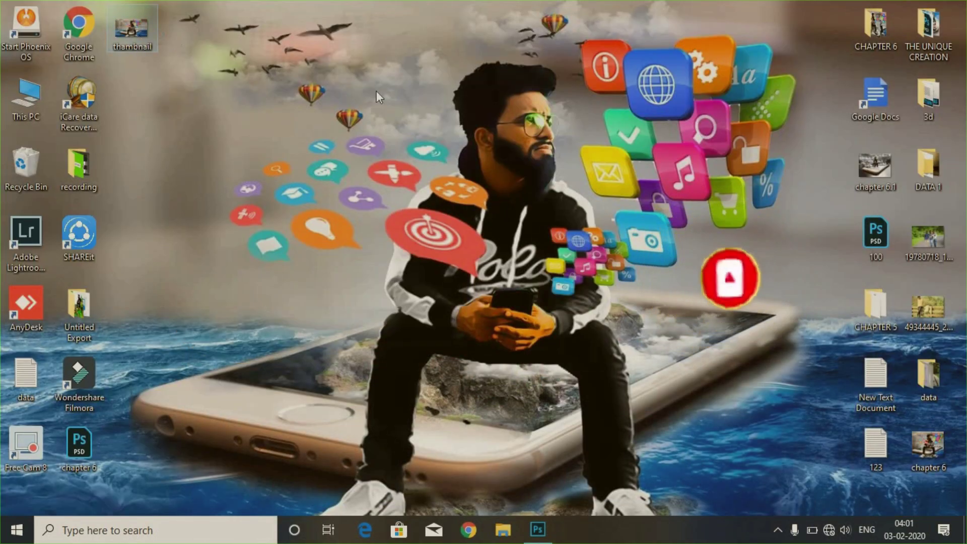